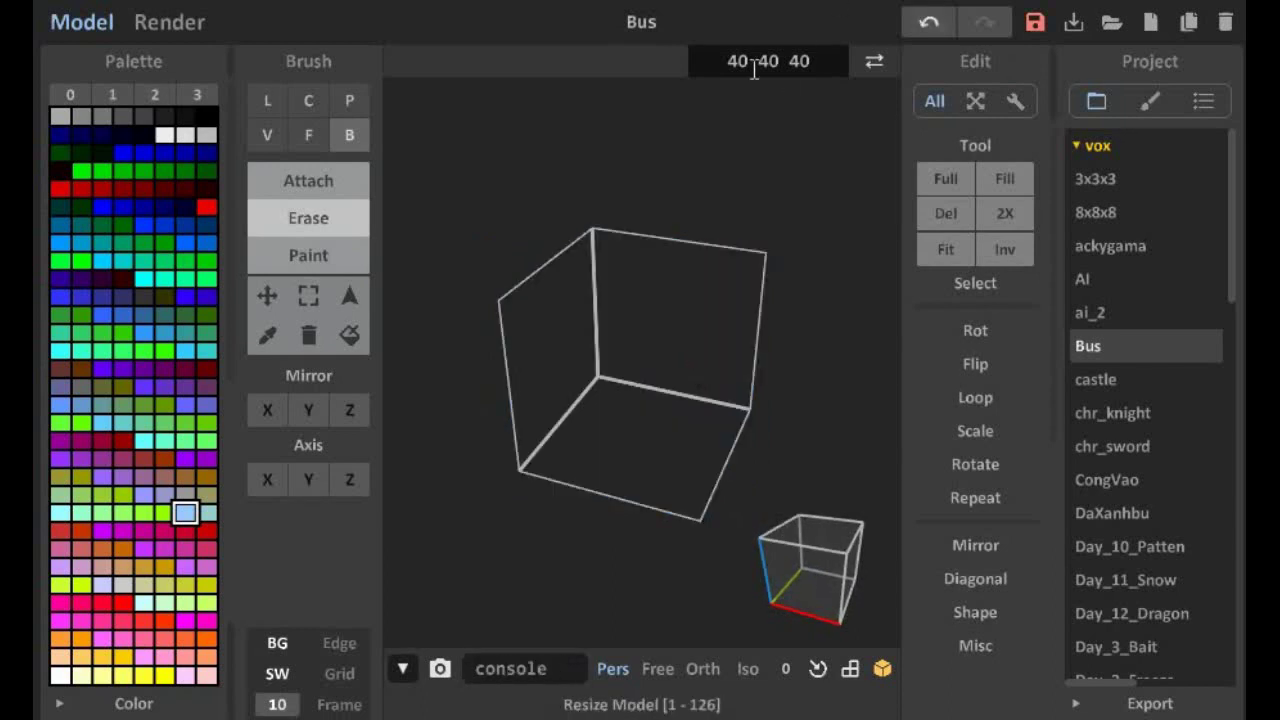
Resize the model volume to 100 × 100 × 100
left_click(814, 50)
type("100")
key("Return")
right_click_drag(620, 330, 623, 391)
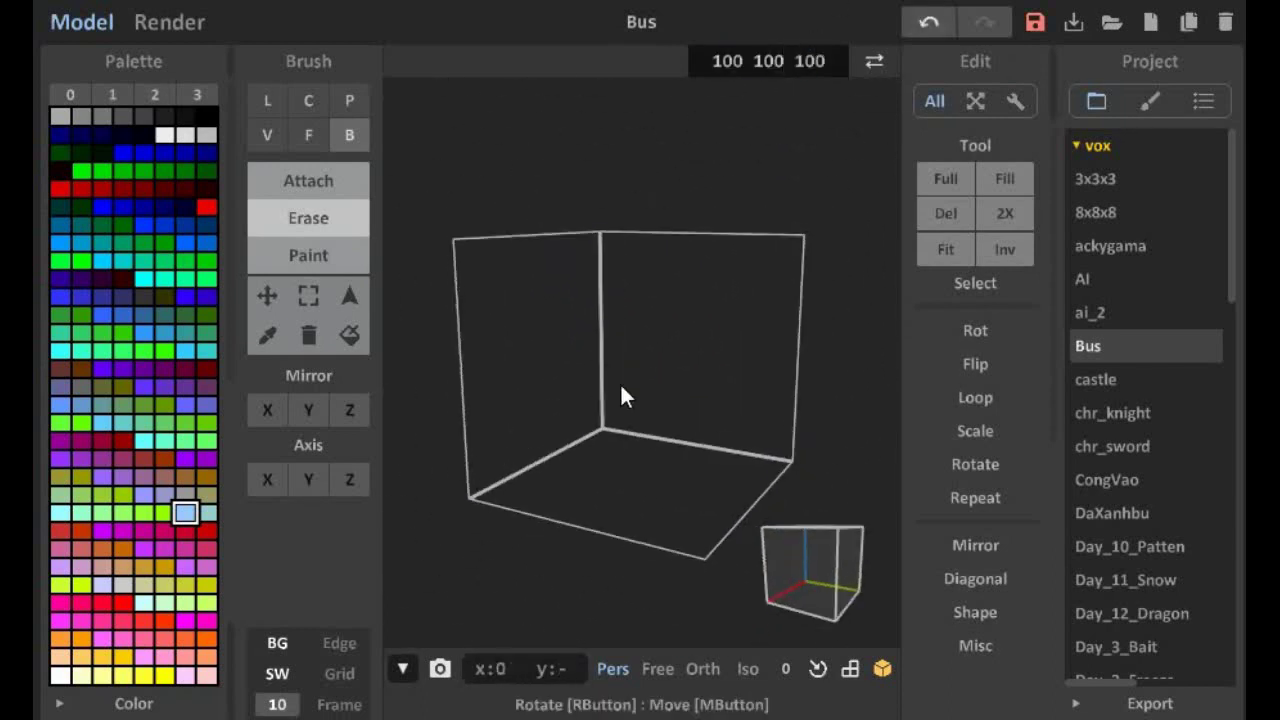
Set an empty palette slot to a muted grey-green, RGB 96 124 118
left_click(59, 703)
left_click(63, 380)
right_click_drag(633, 470, 655, 530)
left_click(132, 614)
left_click(114, 642)
left_click(137, 668)
right_click_drag(420, 600, 611, 506)
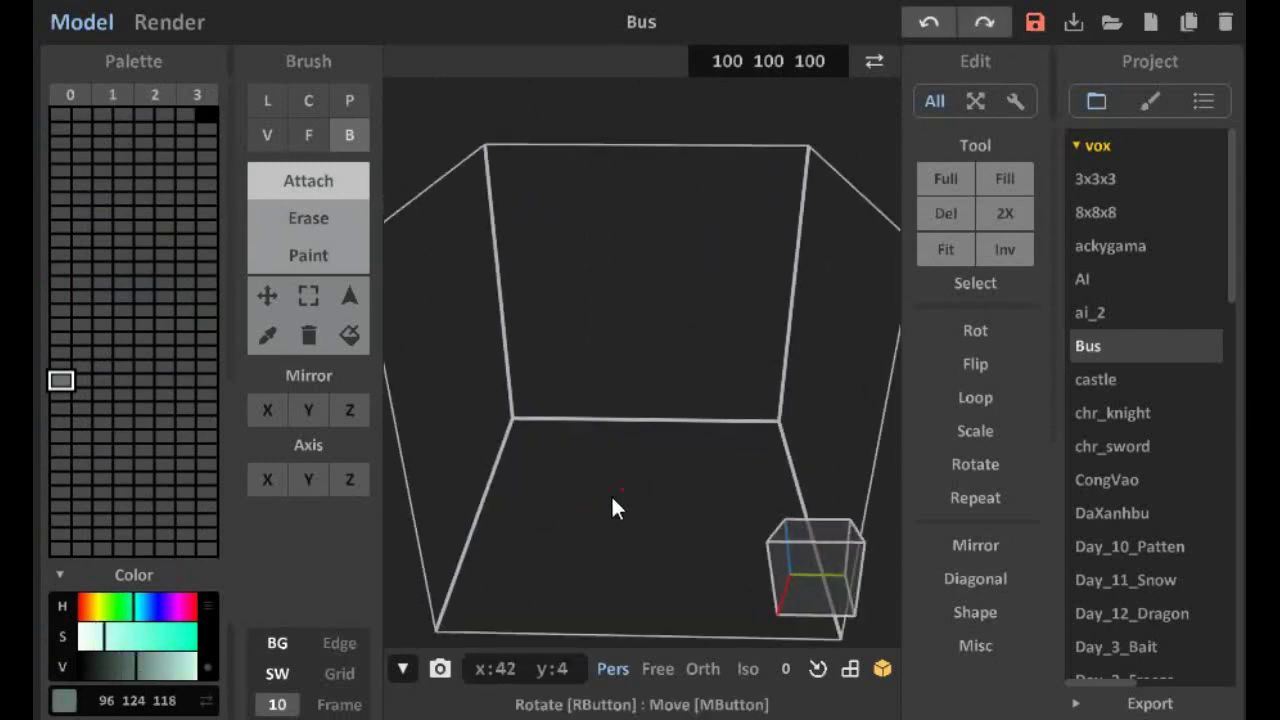
Build a long rectangular grey-green floor slab with the Box brush and reshape it with the Face brush
left_click_drag(620, 451, 709, 611)
right_click_drag(709, 611, 642, 520)
key("f")
scroll(615, 560, "up", 3)
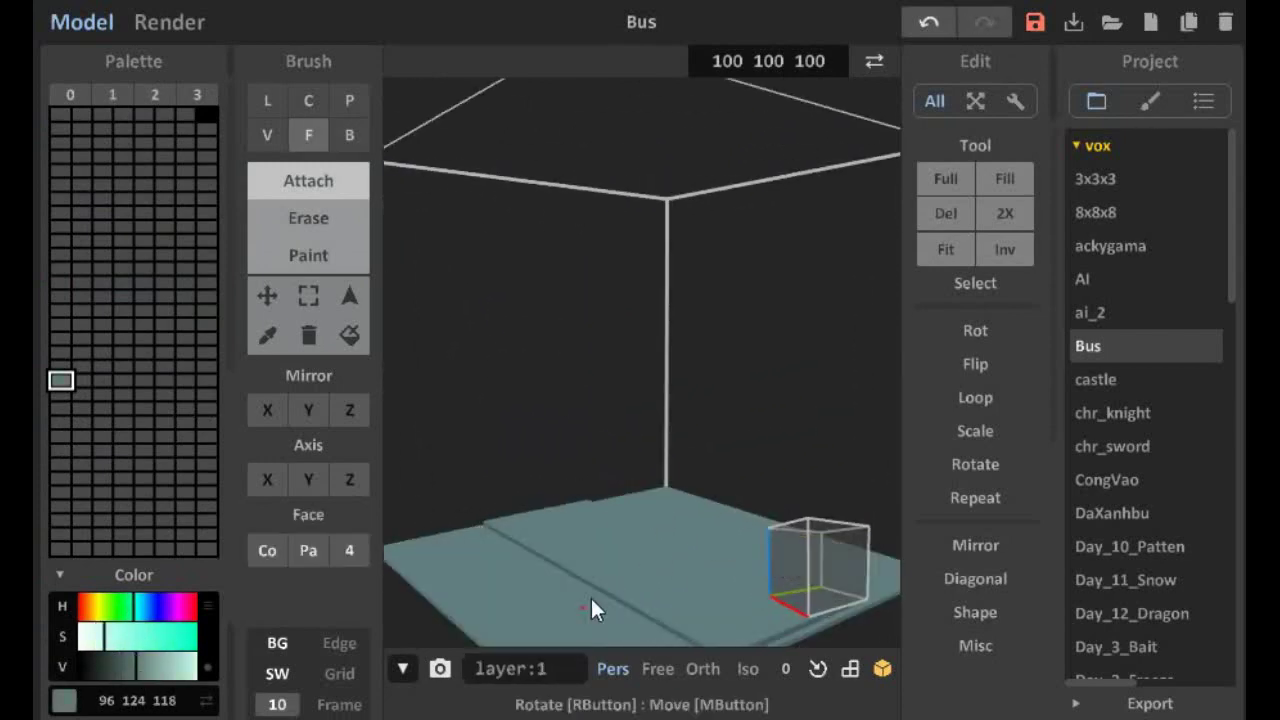
mouse_move(591, 606)
right_mouse_down()
mouse_move(623, 586)
mouse_move(677, 600)
mouse_move(666, 583)
mouse_move(691, 577)
mouse_move(777, 486)
mouse_move(660, 448)
mouse_move(714, 484)
mouse_move(609, 592)
mouse_move(520, 545)
right_mouse_up()
Set another palette slot to near-black, RGB 26 26 26, and build a round upright wheel beside the floor slab
left_click(77, 418)
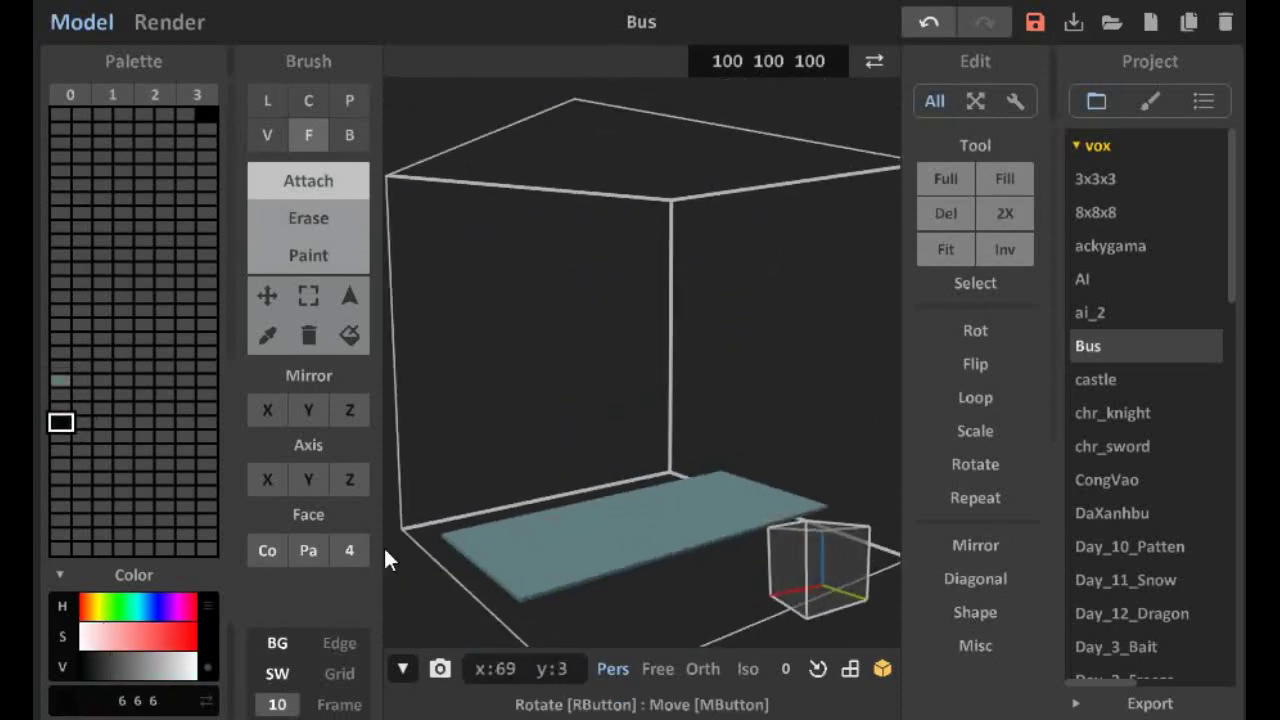
mouse_move(389, 554)
right_mouse_down()
mouse_move(690, 568)
mouse_move(734, 617)
mouse_move(654, 476)
mouse_move(670, 450)
mouse_move(661, 518)
right_mouse_up()
key("c")
key("f")
key("s")
left_click(661, 518)
Place copies of the wheel along both long sides of the slab, making four wheels near its corners
left_click(976, 364)
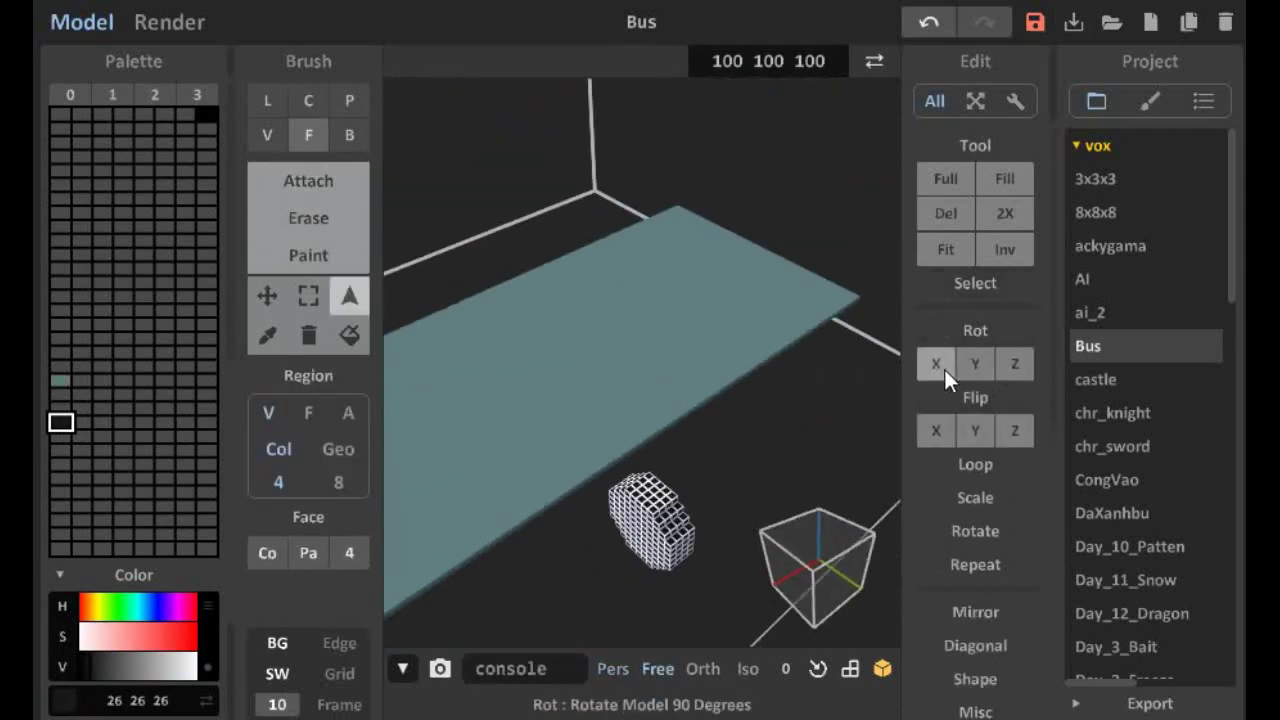
right_click_drag(700, 470, 471, 459)
mouse_move(776, 396)
right_mouse_down()
mouse_move(474, 455)
mouse_move(643, 423)
right_mouse_up()
right_click_drag(528, 589, 668, 468)
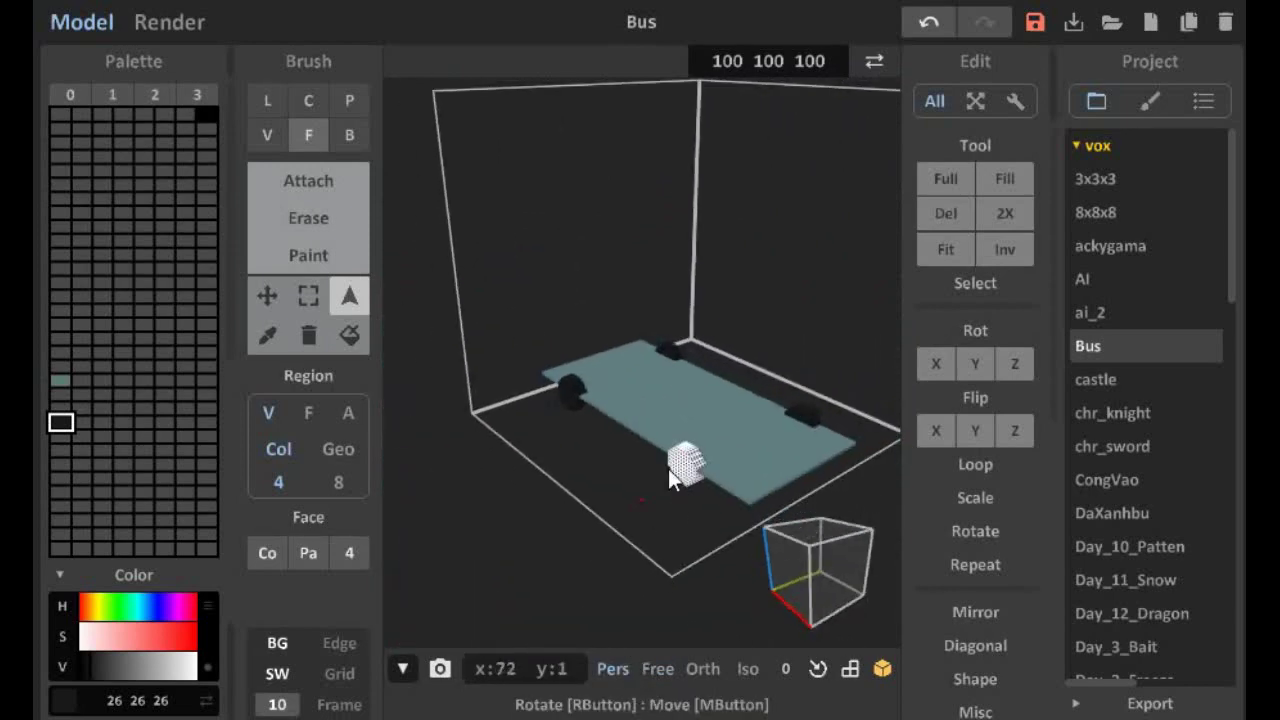
Fit the model volume to 98 × 47 × 11, turn on Y mirroring and erase the floor around the wheels
left_click(658, 669)
mouse_move(655, 660)
right_mouse_down()
mouse_move(783, 430)
mouse_move(749, 270)
mouse_move(693, 310)
mouse_move(708, 400)
mouse_move(603, 400)
mouse_move(607, 418)
right_mouse_up()
key("b")
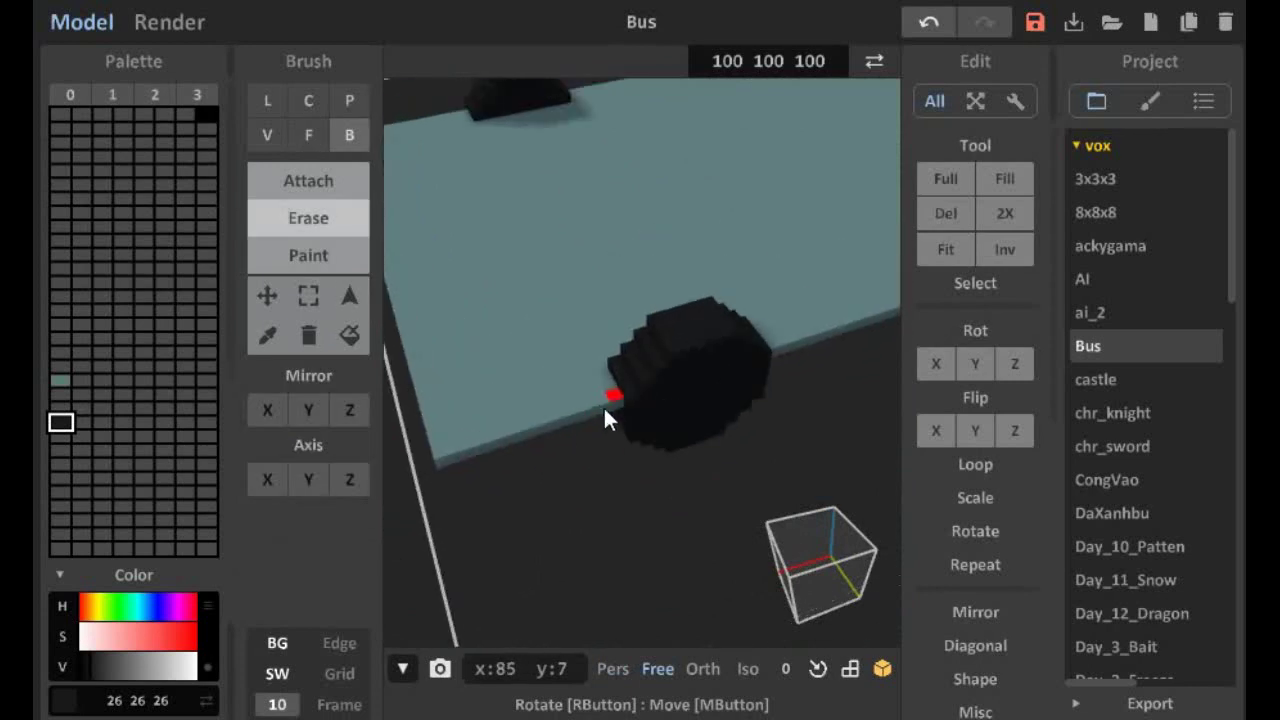
mouse_move(591, 360)
right_mouse_down()
mouse_move(712, 429)
mouse_move(603, 354)
mouse_move(490, 338)
mouse_move(449, 237)
mouse_move(634, 371)
mouse_move(655, 440)
mouse_move(651, 400)
mouse_move(714, 306)
mouse_move(540, 383)
right_mouse_up()
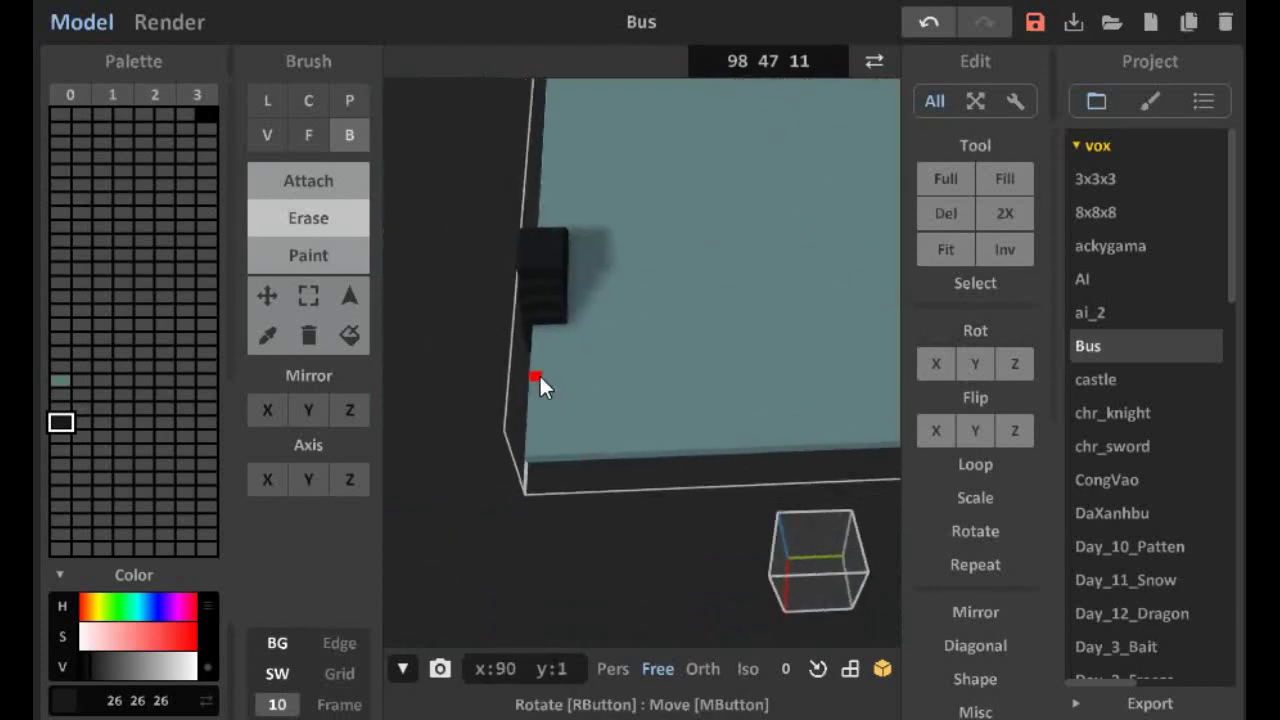
left_click(303, 420)
mouse_move(540, 315)
right_mouse_down()
mouse_move(638, 483)
mouse_move(582, 500)
mouse_move(721, 518)
mouse_move(680, 443)
mouse_move(582, 402)
mouse_move(667, 480)
mouse_move(702, 601)
mouse_move(574, 507)
mouse_move(708, 437)
mouse_move(577, 445)
mouse_move(560, 520)
right_mouse_up()
Add thin grey-green borders on the floor around the wheel cut-outs with mirrored Box strokes
left_click(308, 180)
left_click(60, 380)
mouse_move(526, 437)
left_mouse_down()
mouse_move(472, 561)
mouse_move(456, 563)
left_mouse_up()
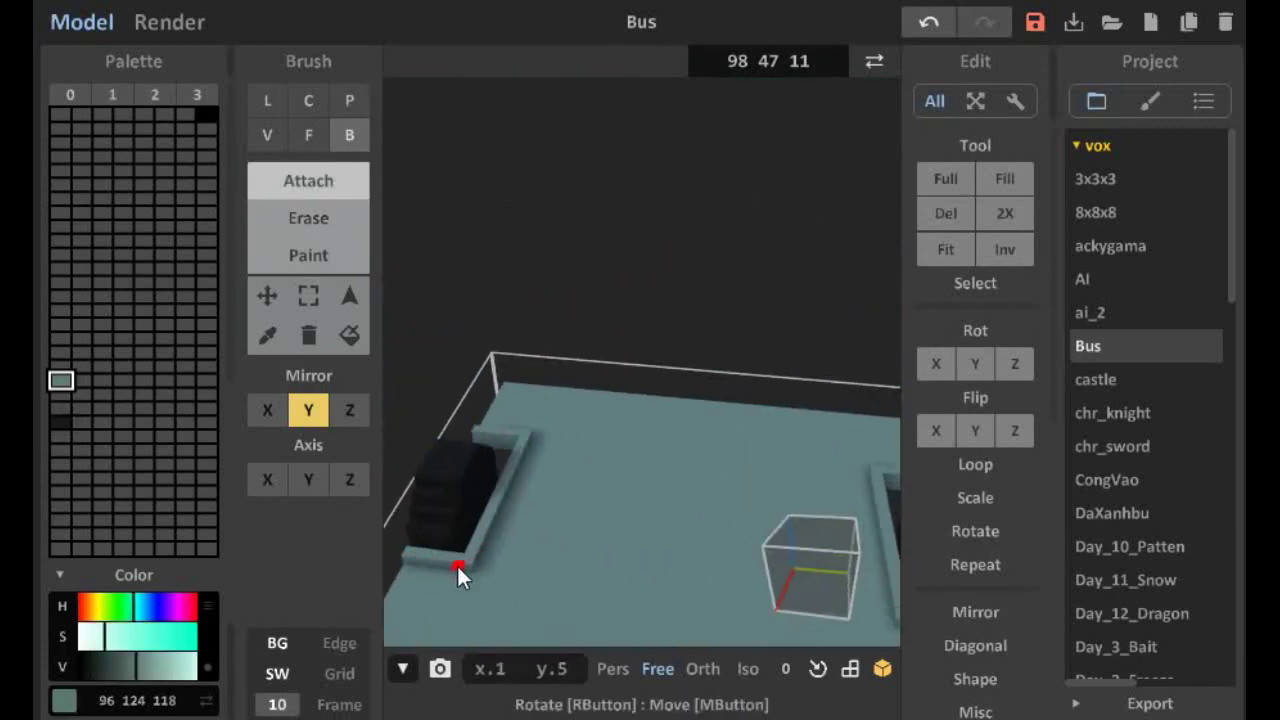
right_click_drag(456, 563, 530, 522)
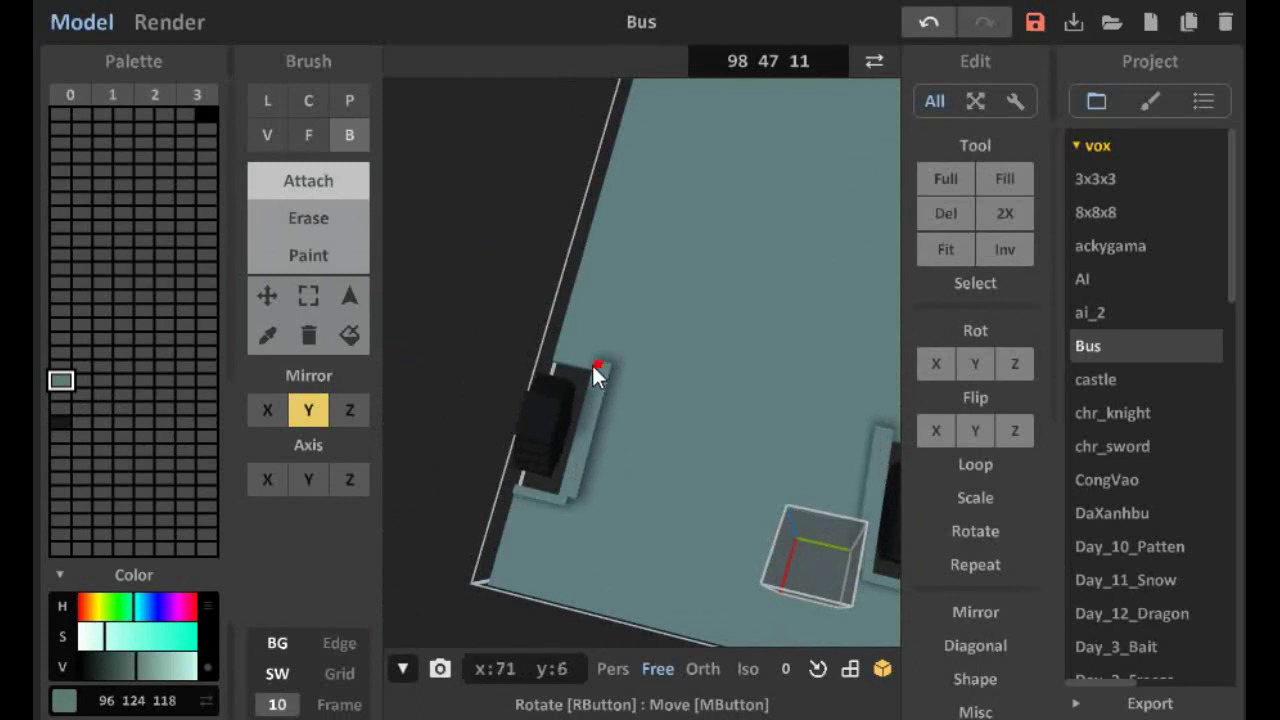
Set the volume height to 20 and extrude the wheel-well borders upward into walls above the wheels
mouse_move(580, 366)
right_mouse_down()
mouse_move(660, 317)
mouse_move(541, 341)
mouse_move(534, 354)
right_mouse_up()
key("f")
scroll(694, 320, "up", 5)
mouse_move(608, 317)
right_mouse_down()
mouse_move(678, 343)
mouse_move(641, 405)
mouse_move(586, 363)
mouse_move(603, 294)
mouse_move(586, 263)
right_mouse_up()
scroll(676, 332, "down", 5)
scroll(799, 61, "up", 9)
left_click(637, 329)
left_click(637, 329)
scroll(641, 405, "up", 5)
scroll(641, 405, "down", 5)
scroll(570, 455, "up", 5)
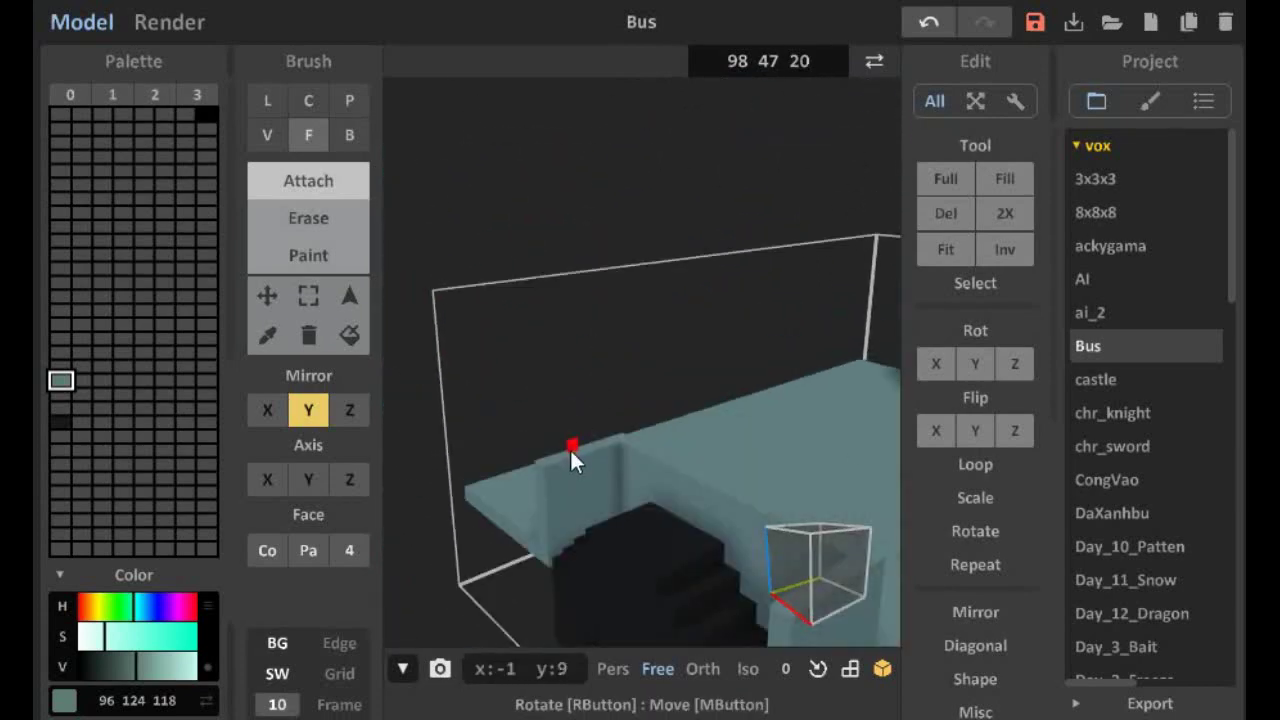
Cover the base with a grey-green upper floor slab at the top of the wheel-well walls
scroll(570, 452, "down", 5)
mouse_move(609, 422)
right_mouse_down()
mouse_move(489, 350)
mouse_move(561, 475)
mouse_move(679, 523)
mouse_move(662, 505)
mouse_move(600, 514)
mouse_move(606, 586)
mouse_move(501, 494)
mouse_move(597, 537)
mouse_move(606, 446)
mouse_move(557, 503)
mouse_move(594, 481)
mouse_move(654, 400)
mouse_move(427, 417)
mouse_move(449, 380)
right_mouse_up()
key("ctrl+z")
key("ctrl+y")
key("b")
mouse_move(776, 428)
right_mouse_down()
mouse_move(740, 418)
mouse_move(676, 460)
mouse_move(737, 471)
mouse_move(506, 491)
right_mouse_up()
key("ctrl+z")
key("f")
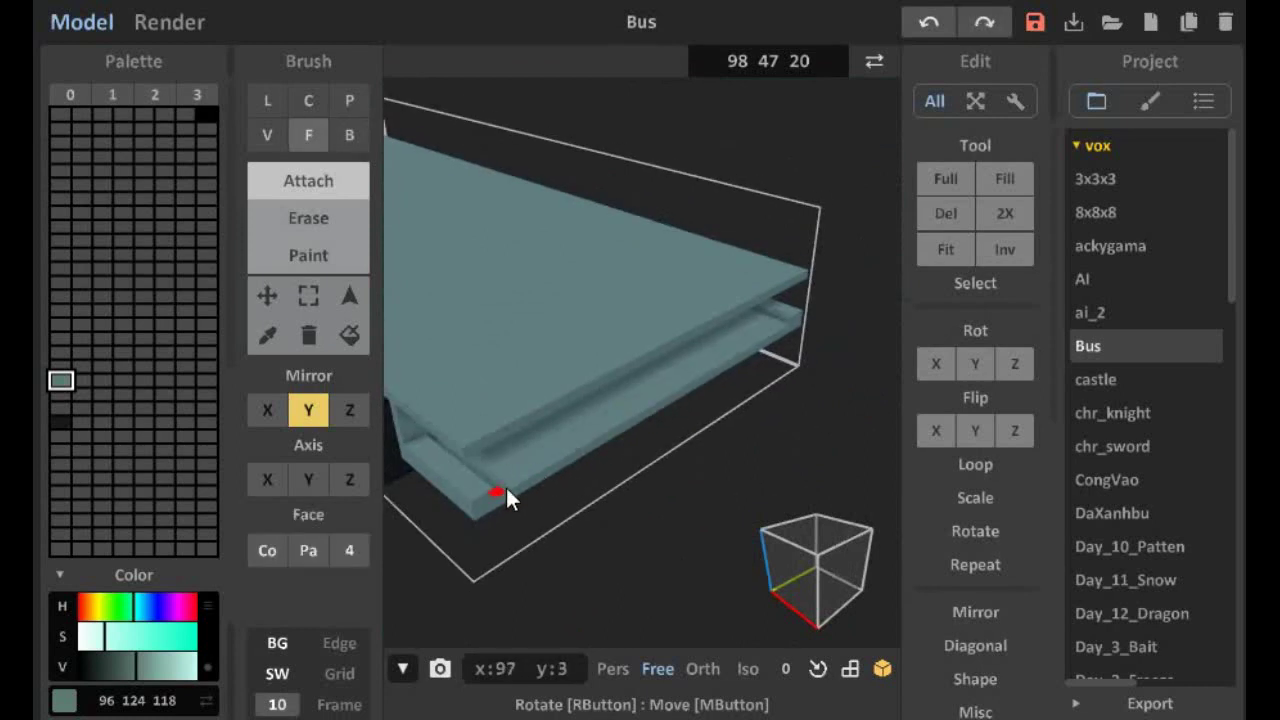
Close the gap between the lower and upper floors with outer walls along the bus edges
key("b")
key("f")
mouse_move(660, 385)
right_mouse_down()
mouse_move(528, 392)
mouse_move(597, 518)
mouse_move(543, 434)
mouse_move(449, 480)
mouse_move(459, 314)
right_mouse_up()
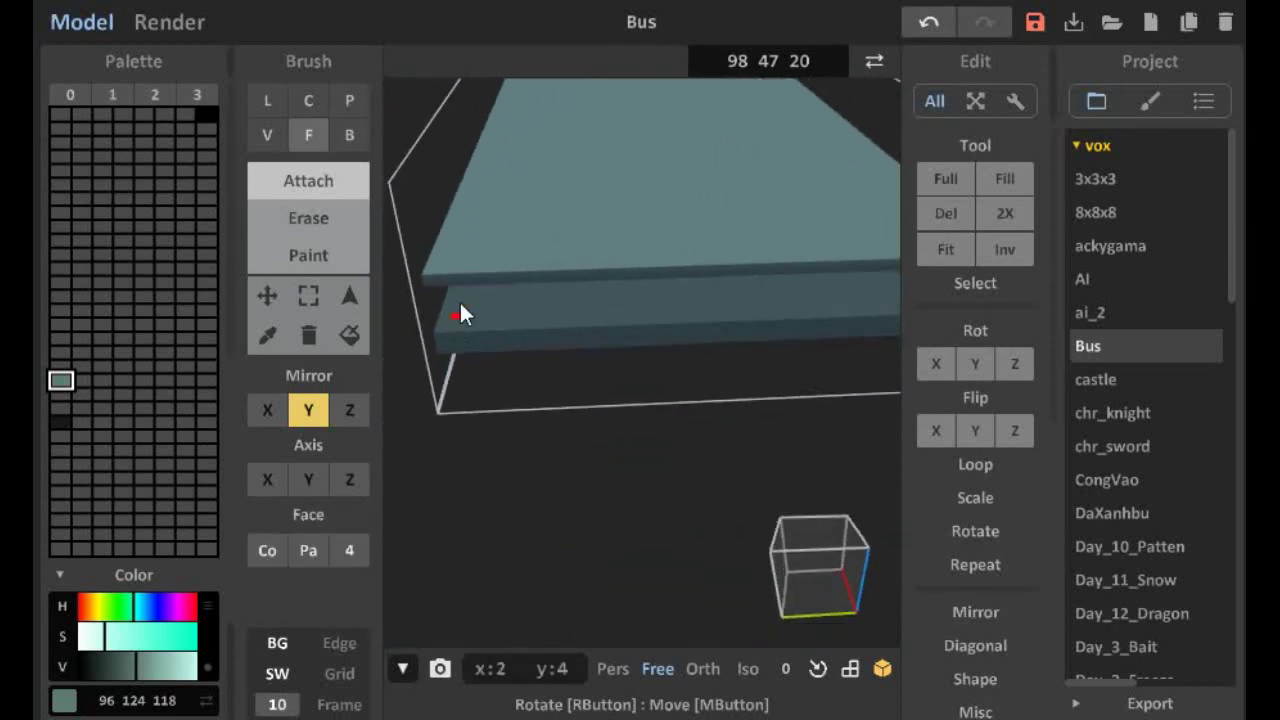
key("b")
key("f")
mouse_move(694, 286)
right_mouse_down()
mouse_move(783, 149)
mouse_move(798, 508)
right_mouse_up()
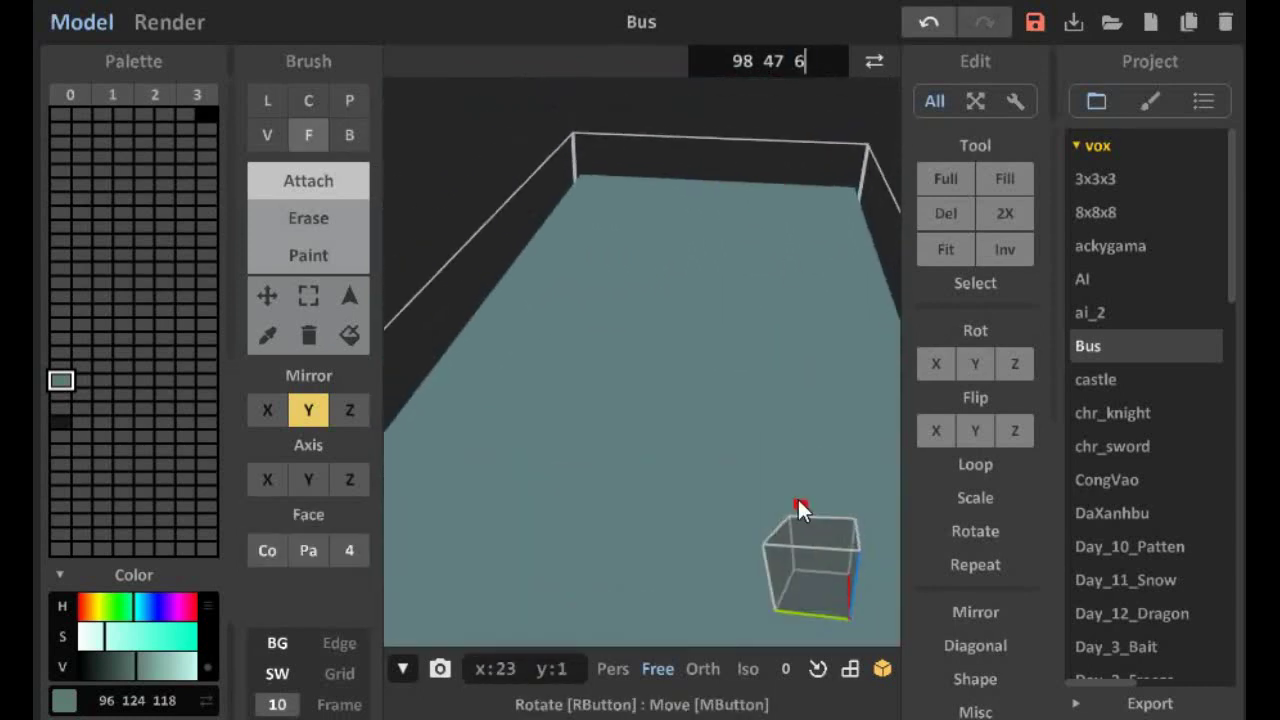
Set the model volume's height to 60
type("0")
key("Return")
left_click(614, 668)
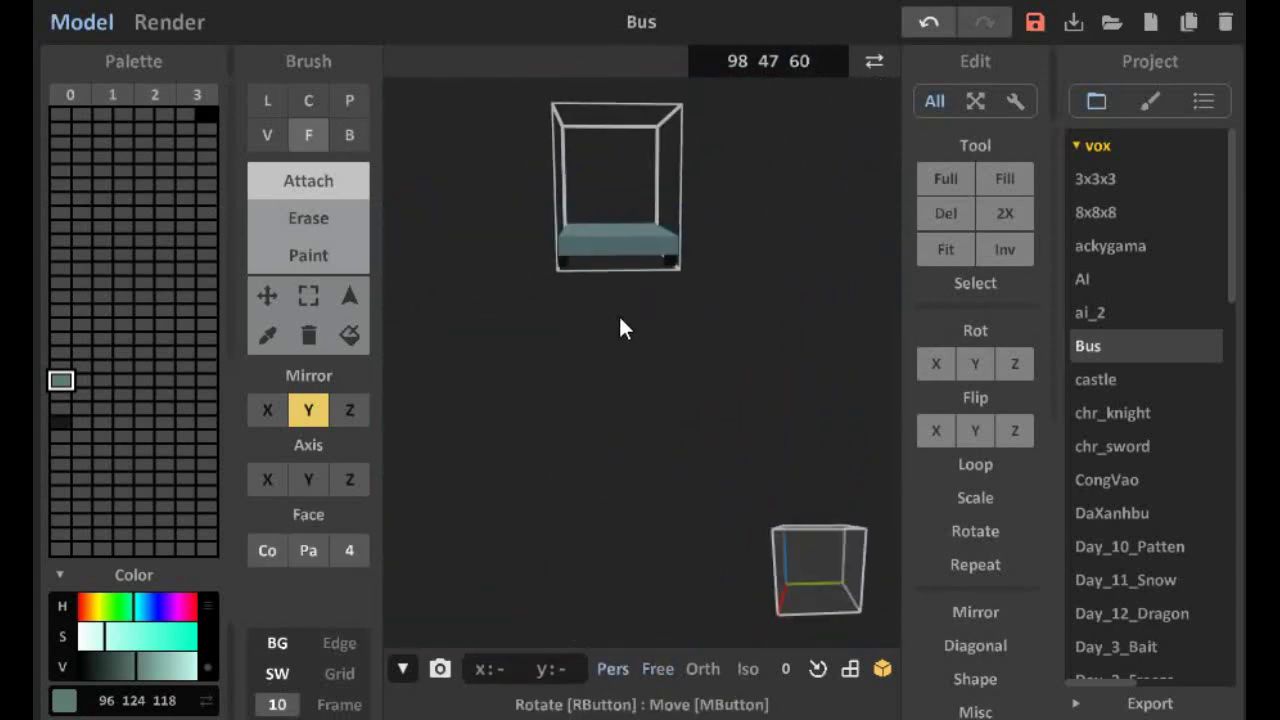
left_click(657, 668)
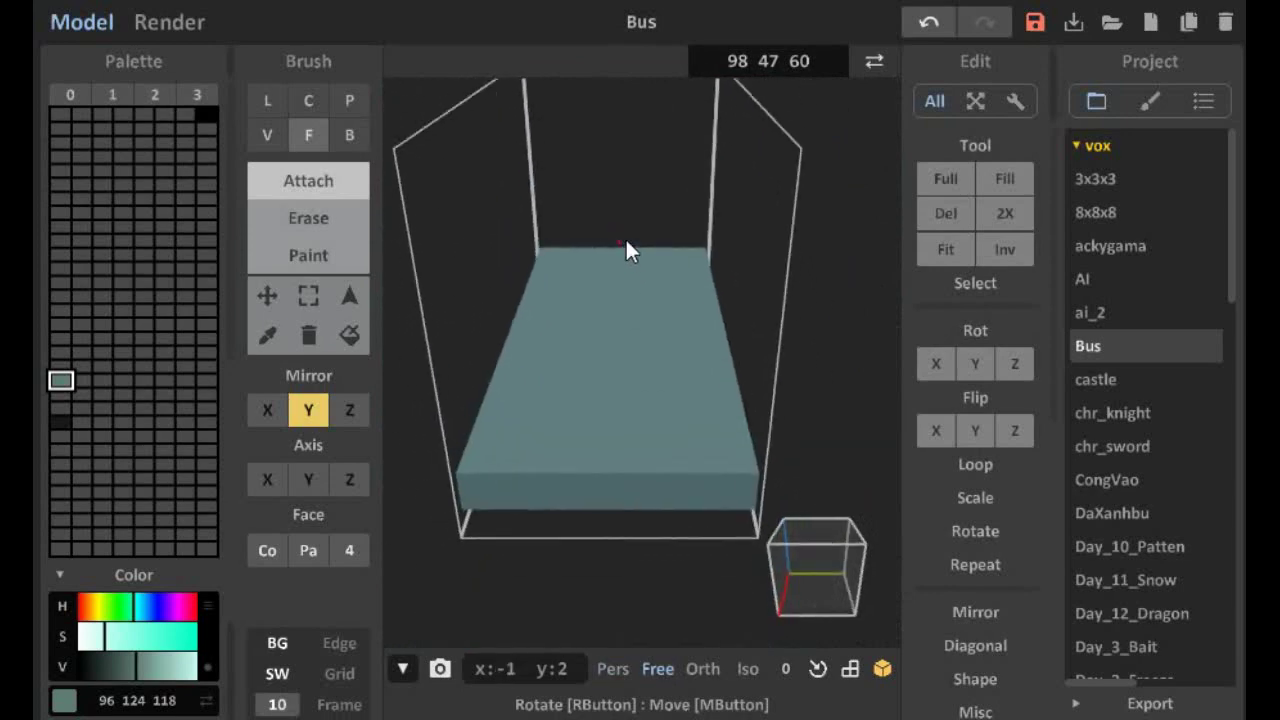
Set the model volume's Y size to 80 and view the base orthographically
double_click(769, 60)
type("80")
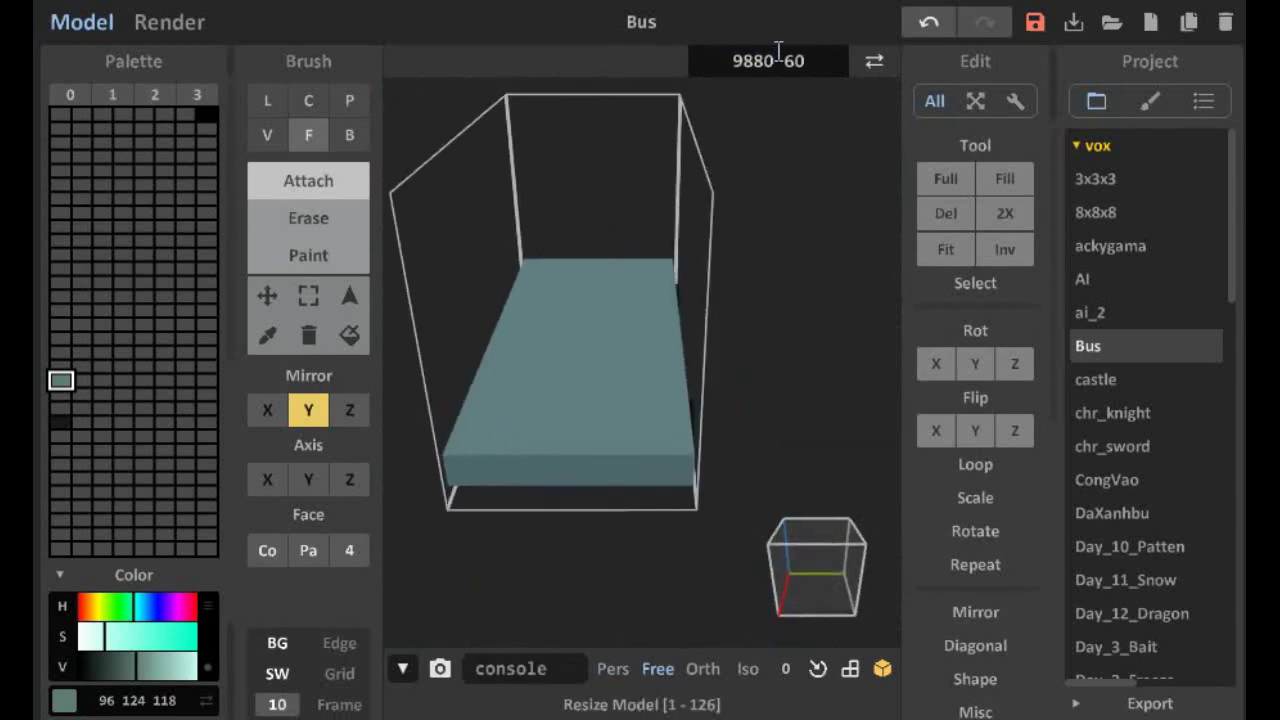
key("Return")
right_click_drag(806, 260, 719, 358)
left_click(800, 588)
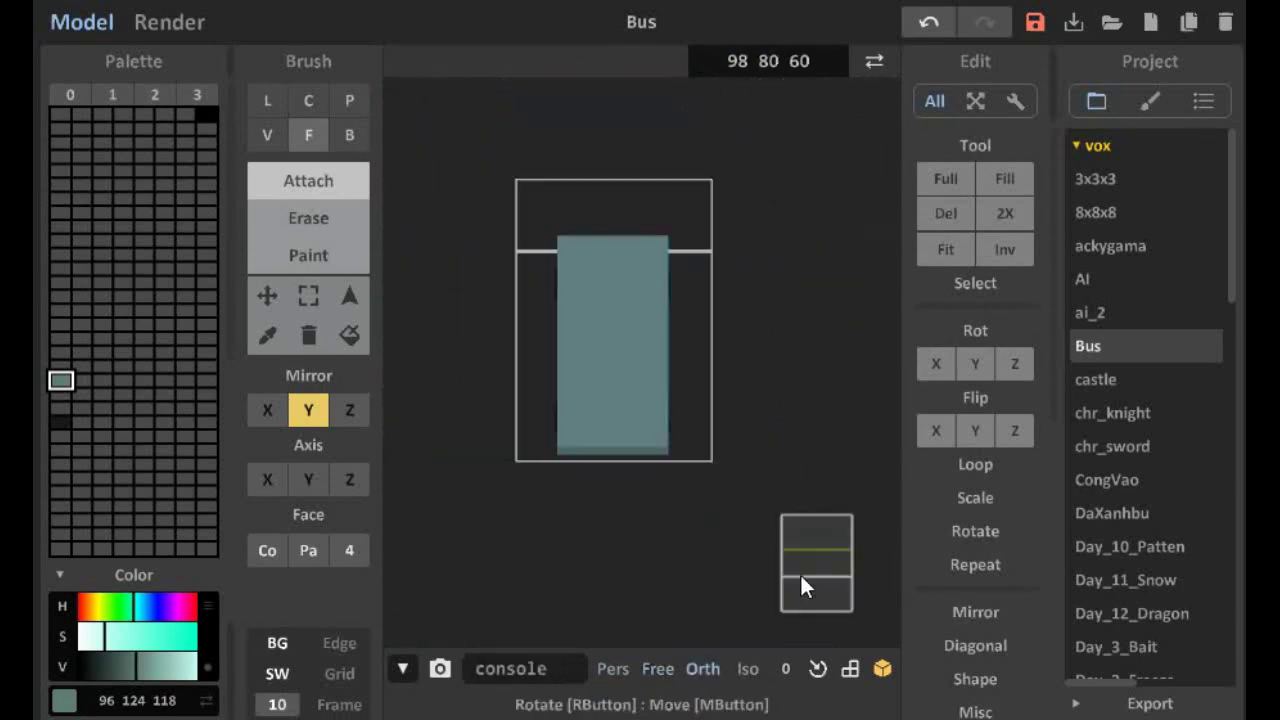
Shift the bus base along Y toward one side of the volume
left_click(308, 295)
mouse_move(651, 484)
left_mouse_down()
mouse_move(699, 651)
mouse_move(676, 544)
left_mouse_up()
mouse_move(676, 544)
right_mouse_down()
mouse_move(562, 198)
mouse_move(644, 367)
mouse_move(557, 251)
mouse_move(523, 320)
mouse_move(506, 443)
mouse_move(594, 443)
mouse_move(651, 480)
mouse_move(603, 514)
mouse_move(619, 468)
right_mouse_up()
key("ctrl+z")
key("ctrl+y")
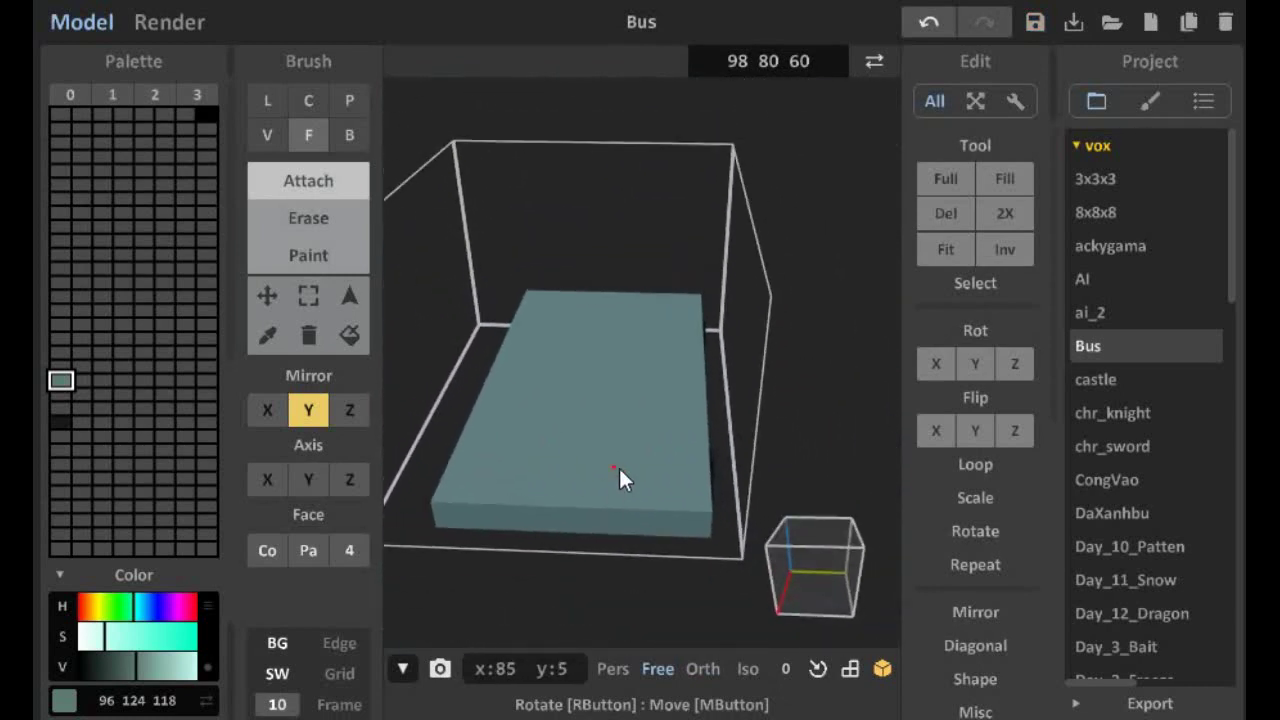
Set the model volume's Y size to 120 and switch to the Box brush
double_click(769, 61)
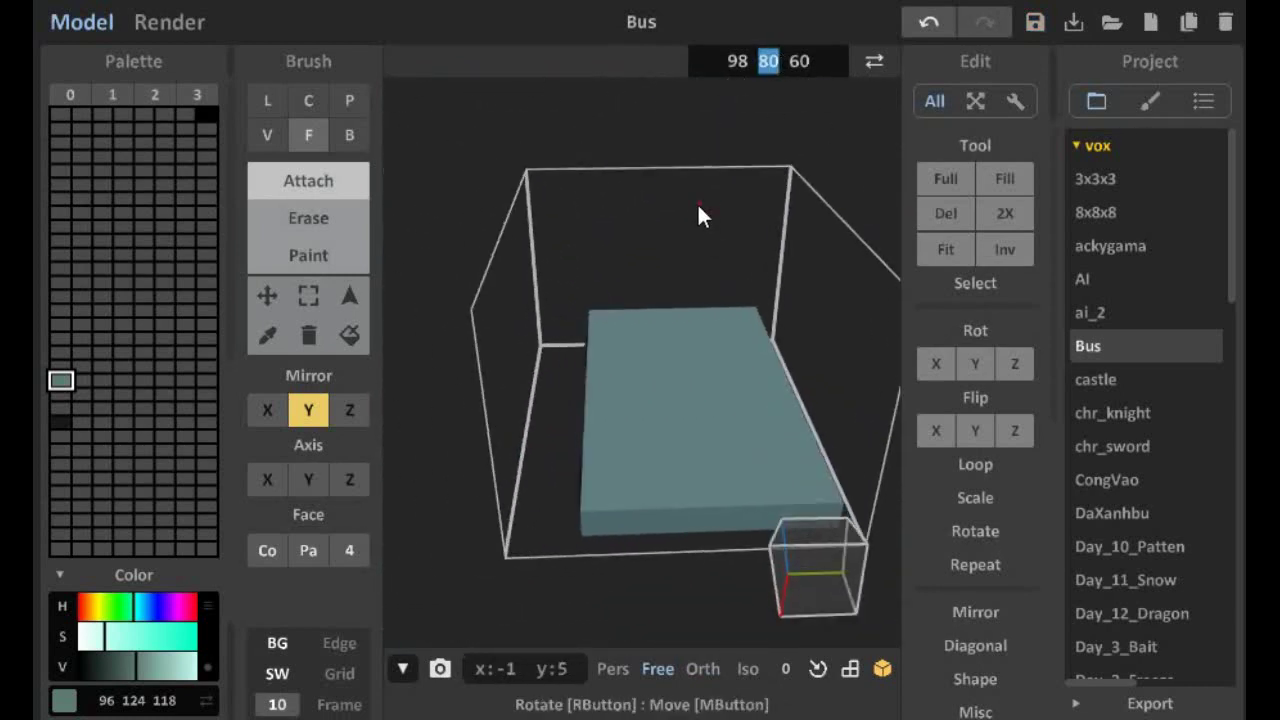
type("120")
key("Return")
right_click_drag(697, 202, 792, 387)
left_click(349, 135)
mouse_move(400, 390)
right_mouse_down()
mouse_move(450, 412)
mouse_move(577, 345)
right_mouse_up()
Set an empty palette slot to blue, RGB 69 89 176
left_click(61, 282)
left_click(128, 608)
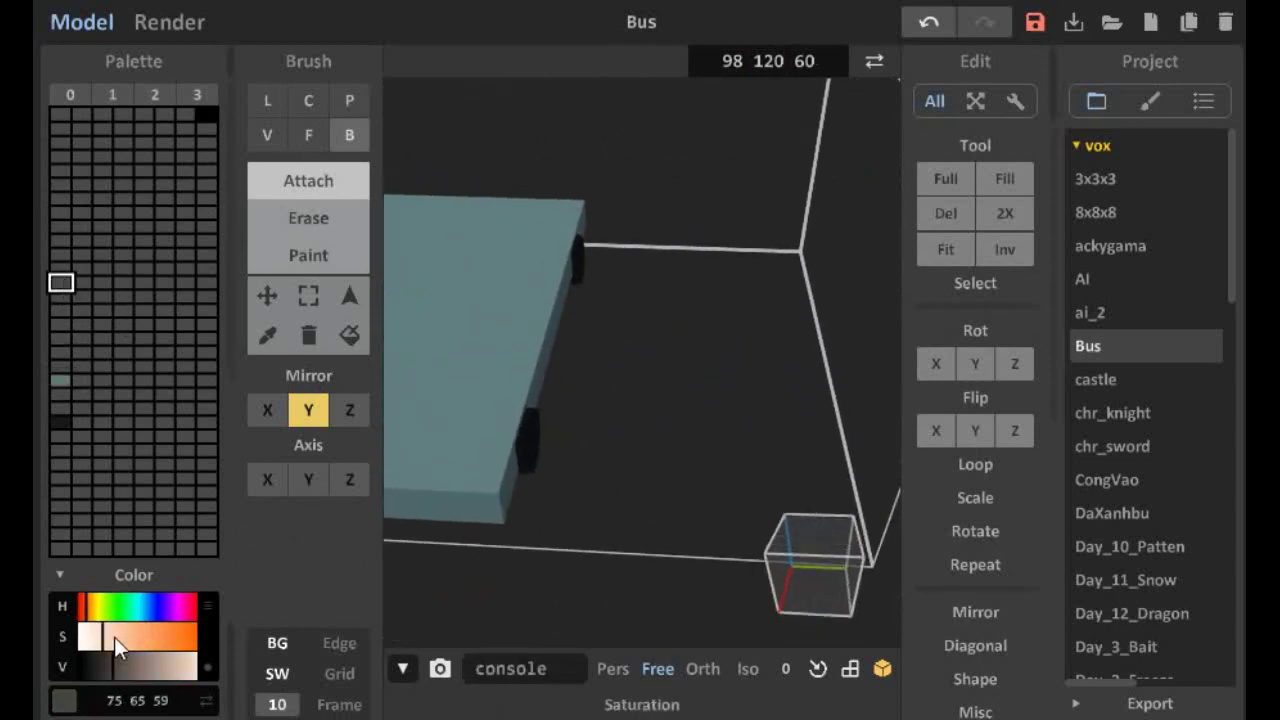
left_click_drag(114, 637, 160, 637)
right_click_drag(450, 420, 486, 379)
Pick the grey-green body colour, turn off Y mirroring and raise a full-width platform at the far end of the floor
left_click(487, 390, "alt")
mouse_move(420, 330)
right_mouse_down()
mouse_move(480, 352)
mouse_move(490, 259)
right_mouse_up()
left_click(312, 410)
left_click_drag(490, 259, 799, 399)
key("f")
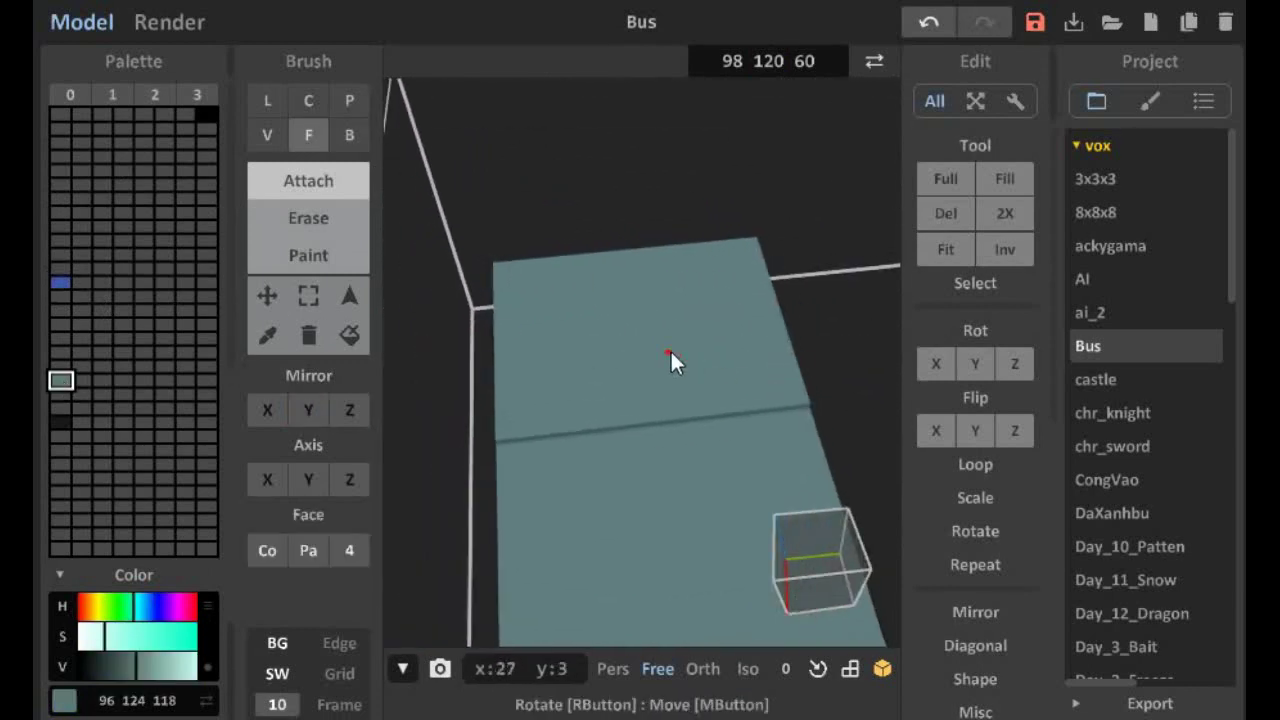
right_click_drag(670, 349, 607, 471)
left_click_drag(607, 471, 617, 419, "shift")
mouse_move(617, 419)
right_mouse_down()
mouse_move(639, 352)
mouse_move(466, 355)
right_mouse_up()
Add a second, shorter raised tier across the back of the platform to form another step
key("b")
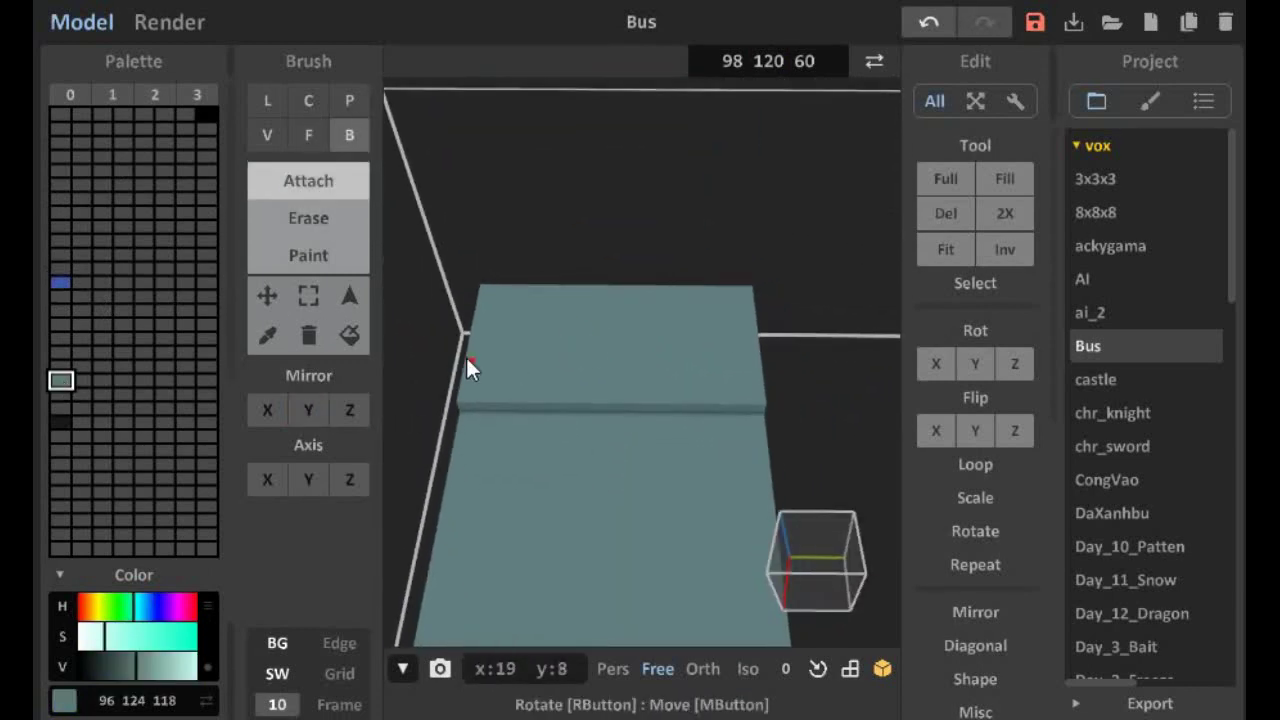
mouse_move(749, 303)
right_mouse_down()
mouse_move(614, 322)
mouse_move(668, 354)
mouse_move(652, 314)
mouse_move(557, 409)
right_mouse_up()
key("f")
left_click_drag(609, 457, 629, 437, "shift")
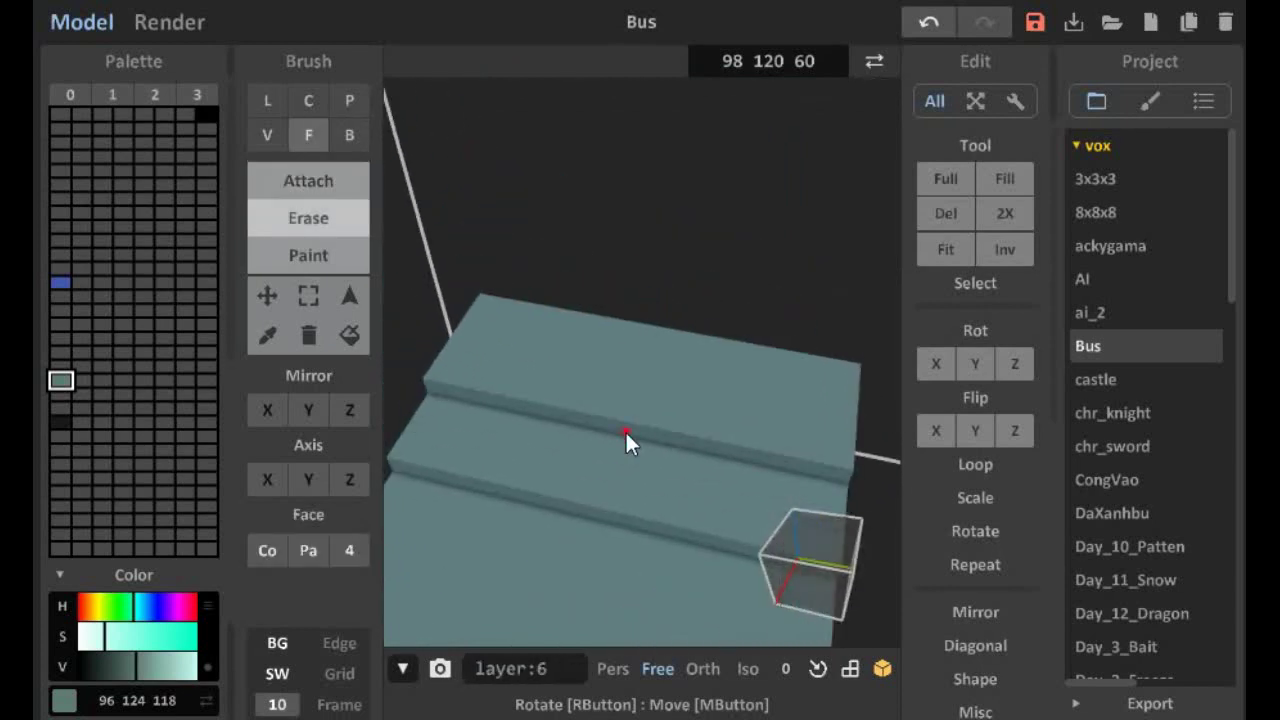
mouse_move(629, 437)
right_mouse_down()
mouse_move(532, 430)
mouse_move(666, 317)
mouse_move(651, 388)
mouse_move(667, 415)
mouse_move(634, 383)
mouse_move(611, 409)
mouse_move(597, 371)
mouse_move(637, 319)
mouse_move(714, 391)
mouse_move(486, 366)
right_mouse_up()
Set the blue palette slot to pale grey-blue, RGB 154 179 190, and build four chair legs beside the bus
left_click(61, 282)
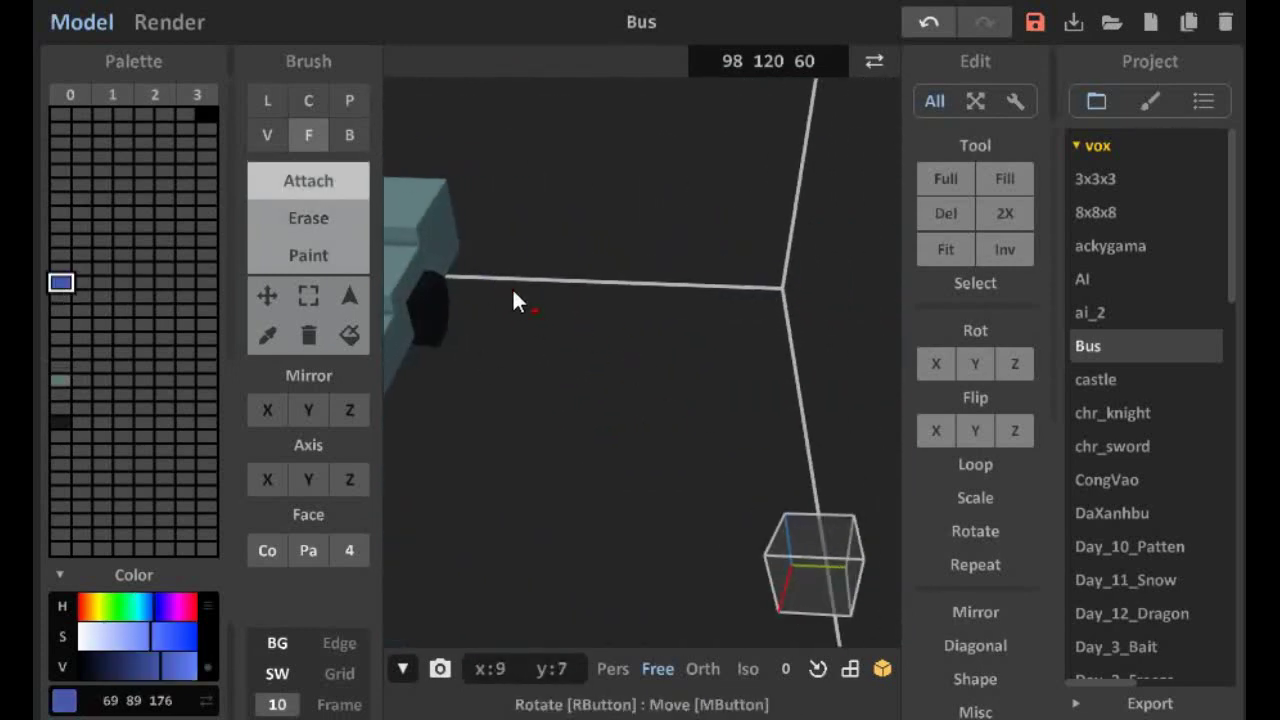
key("ctrl+z")
key("b")
middle_click_drag(564, 416, 531, 423)
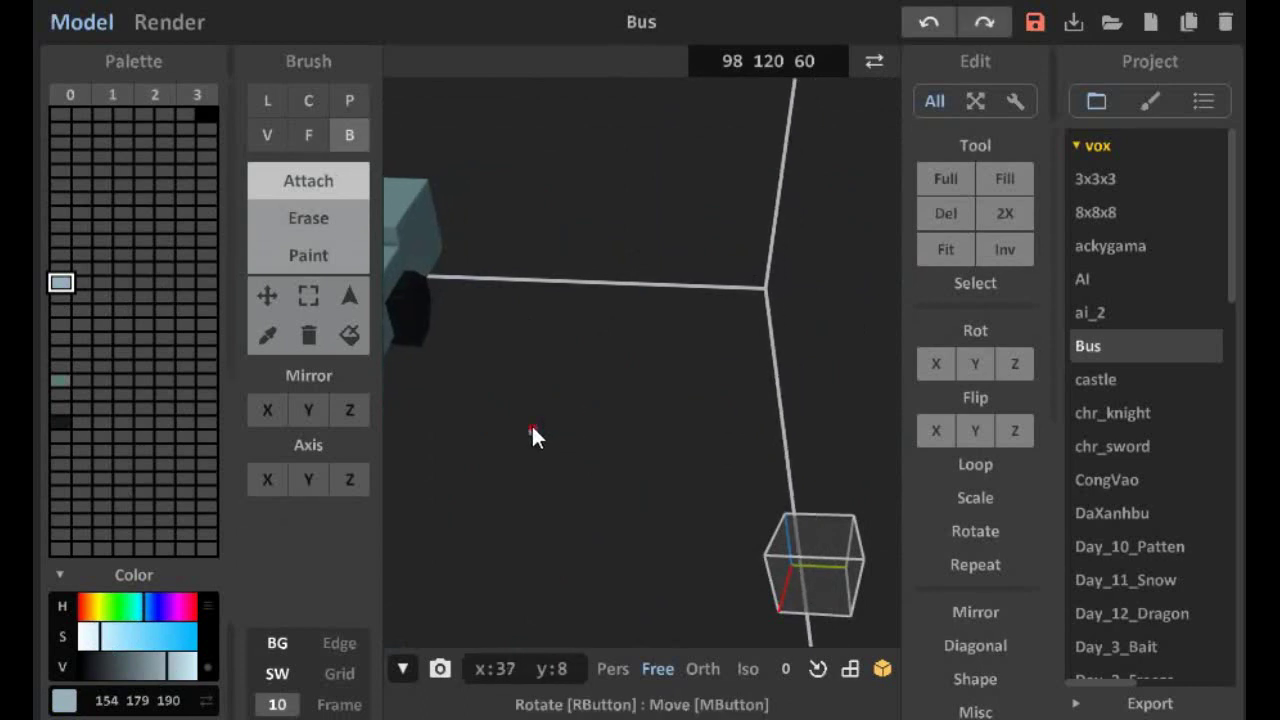
key("f")
scroll(532, 403, "up", 2)
mouse_move(567, 413)
left_mouse_down()
mouse_move(630, 409)
mouse_move(631, 434)
left_mouse_up()
right_click_drag(631, 434, 520, 450)
Set the next palette slot to brown, RGB 102 76 70
left_click(82, 282)
left_click(136, 606)
left_click(142, 648)
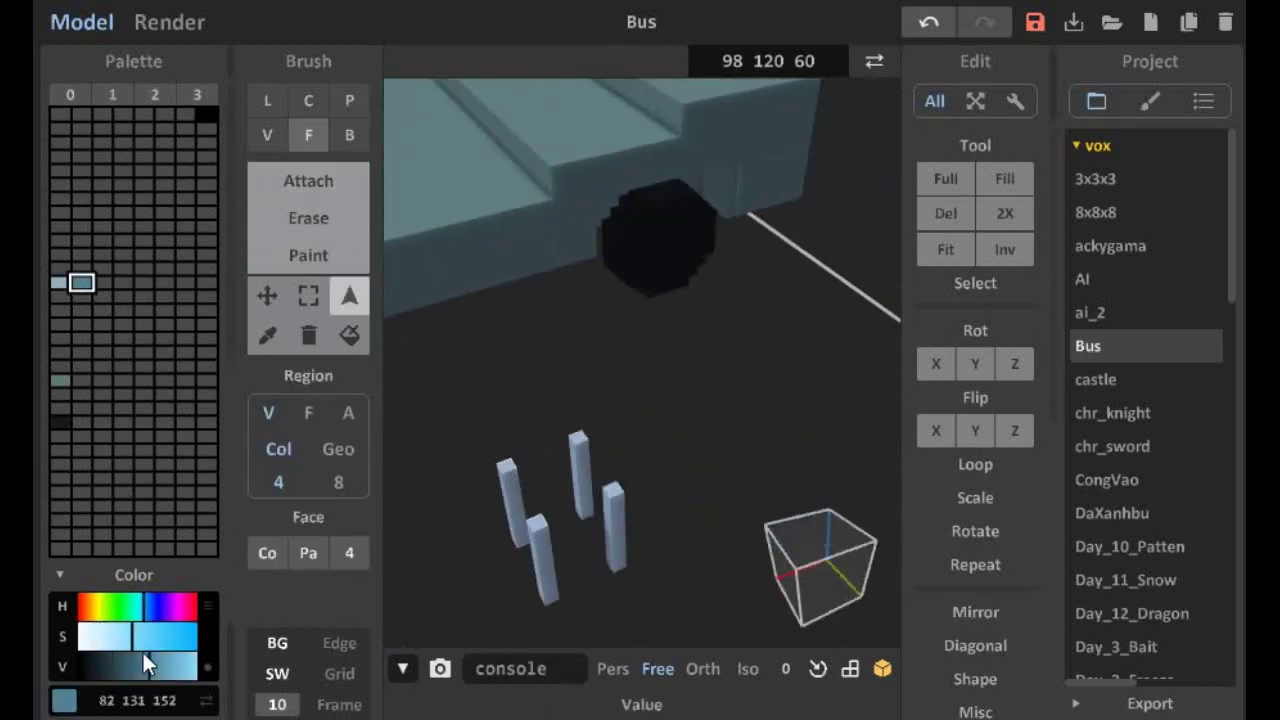
left_click(116, 666)
left_click(82, 606)
left_click(122, 636)
left_click(125, 666)
Build a flat brown seat board on top of the four chair legs
key("b")
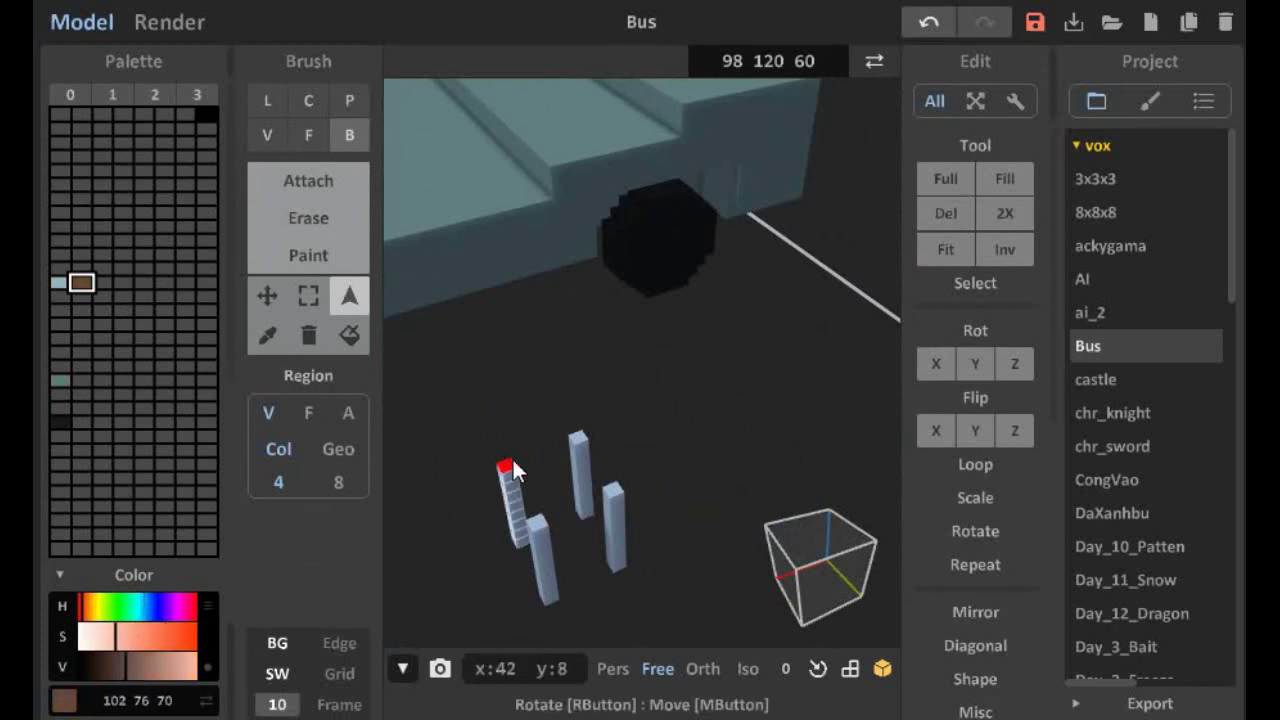
left_click(512, 458)
key("f")
mouse_move(524, 466)
left_mouse_down()
mouse_move(508, 423)
mouse_move(591, 443)
left_mouse_up()
mouse_move(591, 443)
right_mouse_down()
mouse_move(551, 537)
mouse_move(627, 545)
mouse_move(634, 432)
mouse_move(523, 340)
right_mouse_up()
scroll(523, 340, "down", 3)
Set the palette slot beside the brown one to a muted blue, RGB 81 84 149
left_click(102, 282)
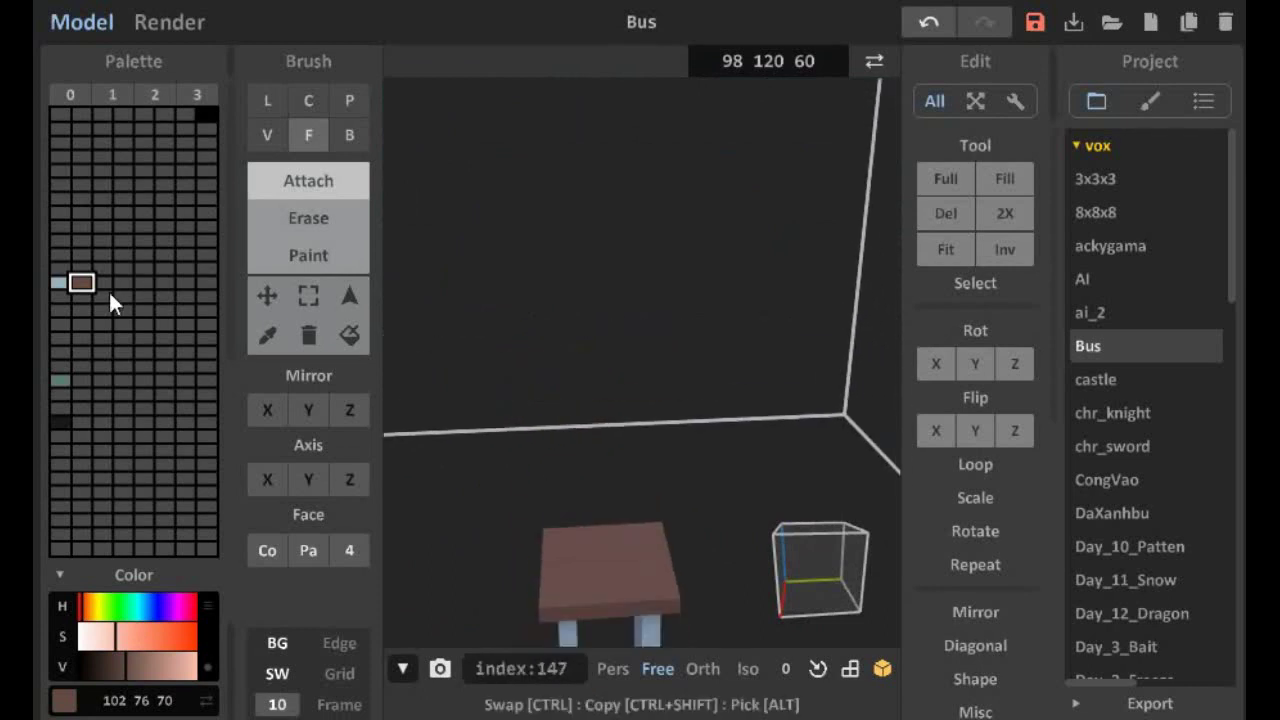
left_click(113, 635)
left_click(155, 606)
left_click(150, 636)
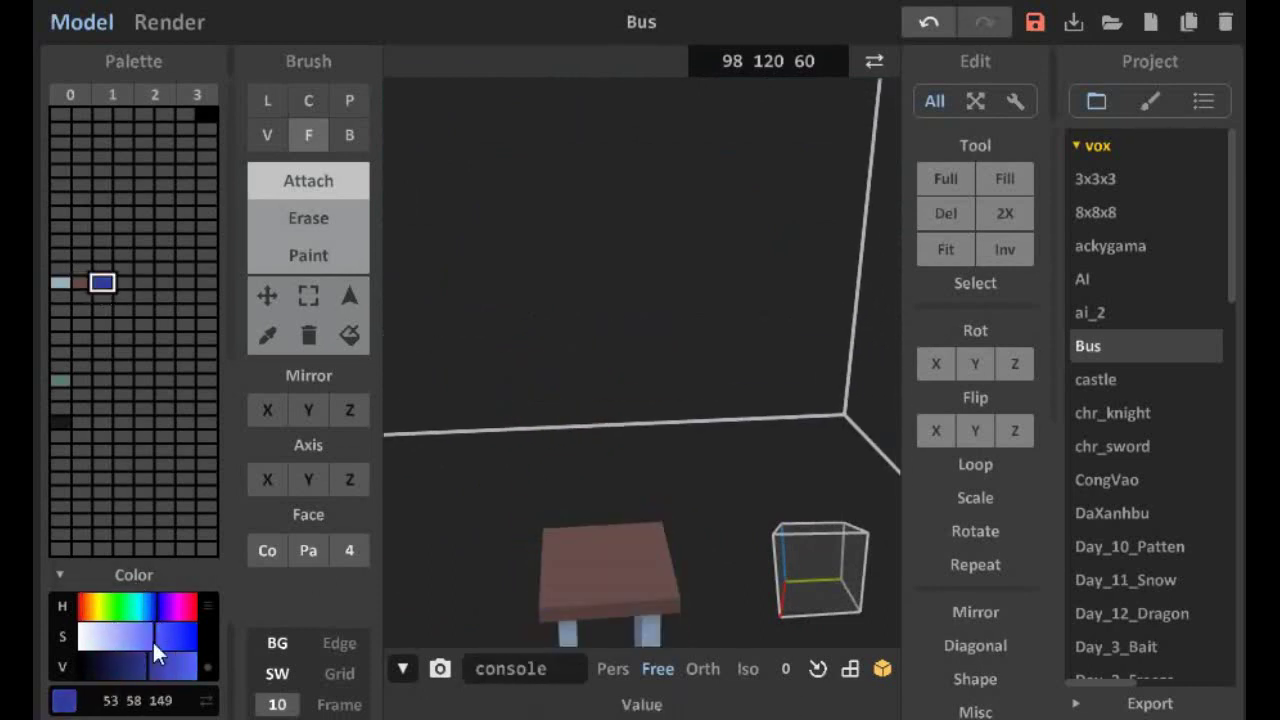
Build a blue cushion and upright backrest on the brown seat board
left_click(600, 544)
mouse_move(600, 544)
right_mouse_down()
mouse_move(617, 512)
mouse_move(728, 515)
mouse_move(642, 507)
mouse_move(667, 497)
mouse_move(720, 549)
mouse_move(600, 470)
mouse_move(726, 400)
mouse_move(657, 296)
mouse_move(678, 266)
mouse_move(584, 318)
mouse_move(550, 354)
mouse_move(657, 305)
mouse_move(549, 267)
mouse_move(640, 345)
mouse_move(608, 494)
mouse_move(680, 449)
mouse_move(640, 451)
mouse_move(744, 660)
right_mouse_up()
key("s")
key("b")
key("f")
Copy the complete chair side by side across the upper rear tier and reposition the finished row of seats
key("a")
right_click_drag(623, 517, 711, 511)
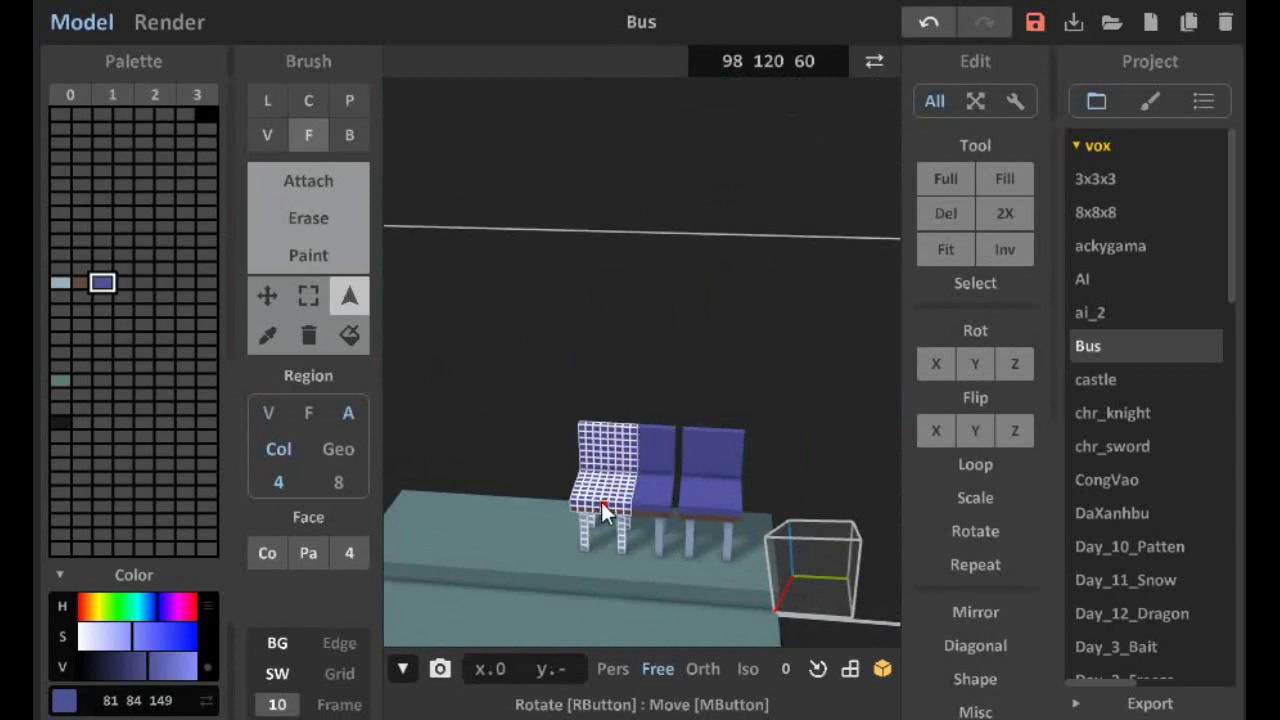
left_click_drag(659, 511, 545, 497)
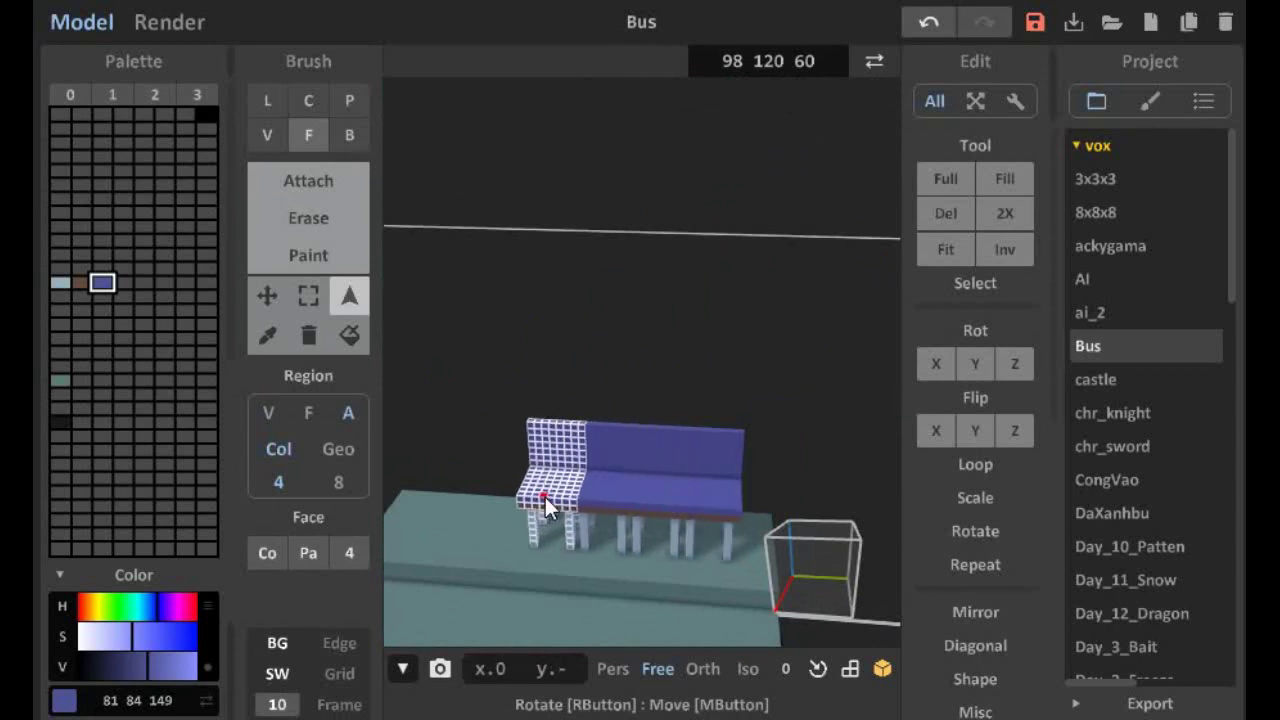
right_click_drag(545, 497, 677, 503)
left_click_drag(677, 503, 607, 500)
right_click_drag(607, 500, 543, 477)
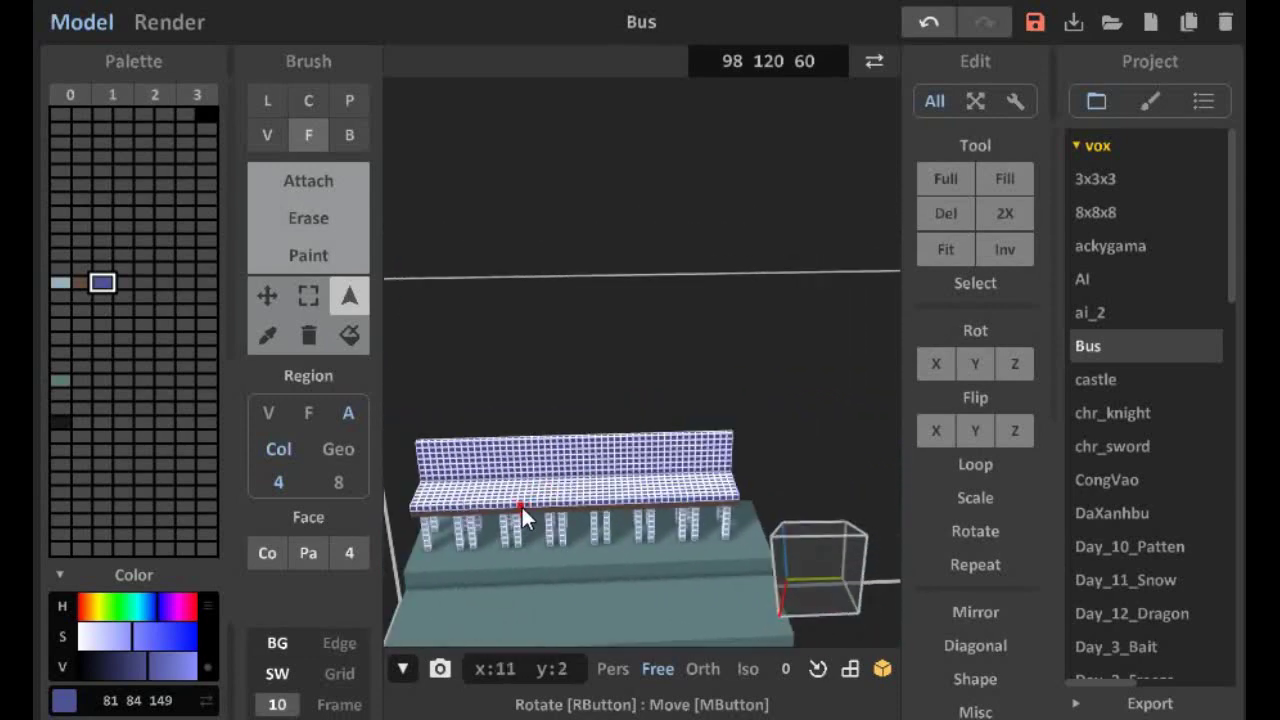
mouse_move(632, 504)
right_mouse_down()
mouse_move(570, 506)
mouse_move(622, 518)
mouse_move(653, 507)
mouse_move(600, 500)
right_mouse_up()
Fill the leg holes left in the upper rear tier using the teal floor colour, RGB 96 124 118
left_click(61, 380)
left_click(349, 135)
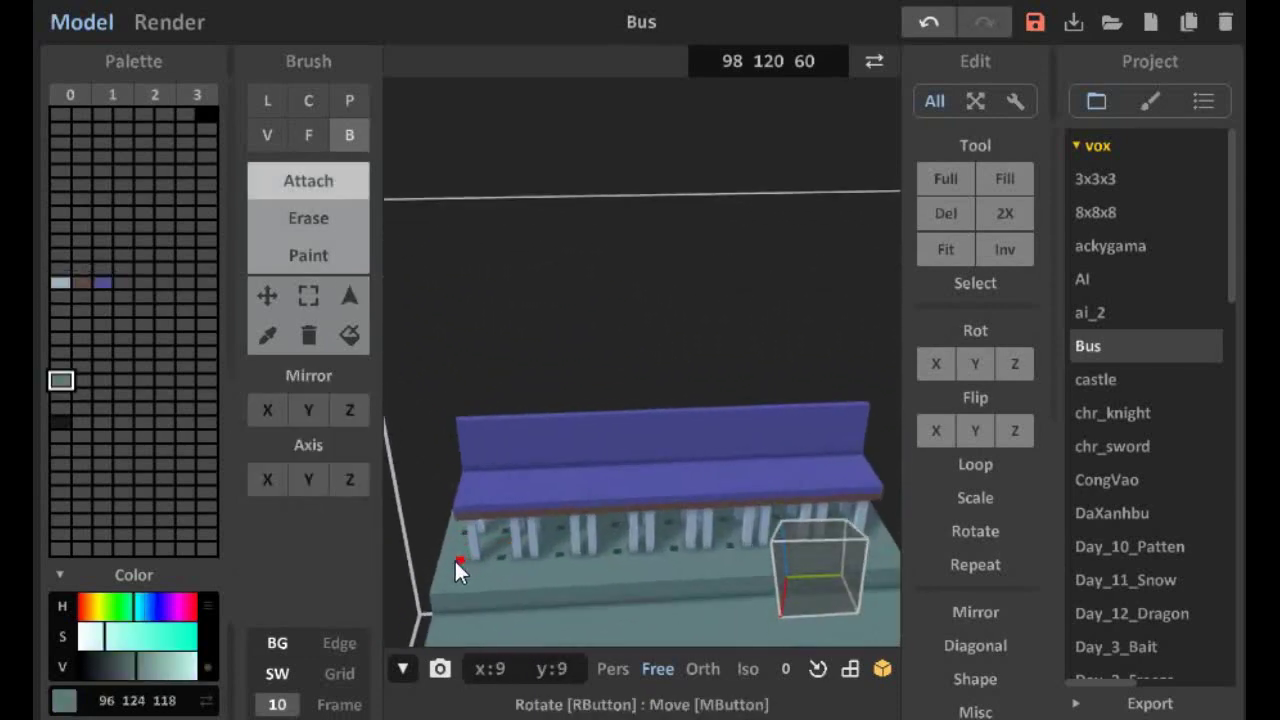
mouse_move(509, 537)
right_mouse_down()
mouse_move(556, 557)
mouse_move(532, 570)
mouse_move(529, 539)
mouse_move(543, 555)
mouse_move(507, 539)
right_mouse_up()
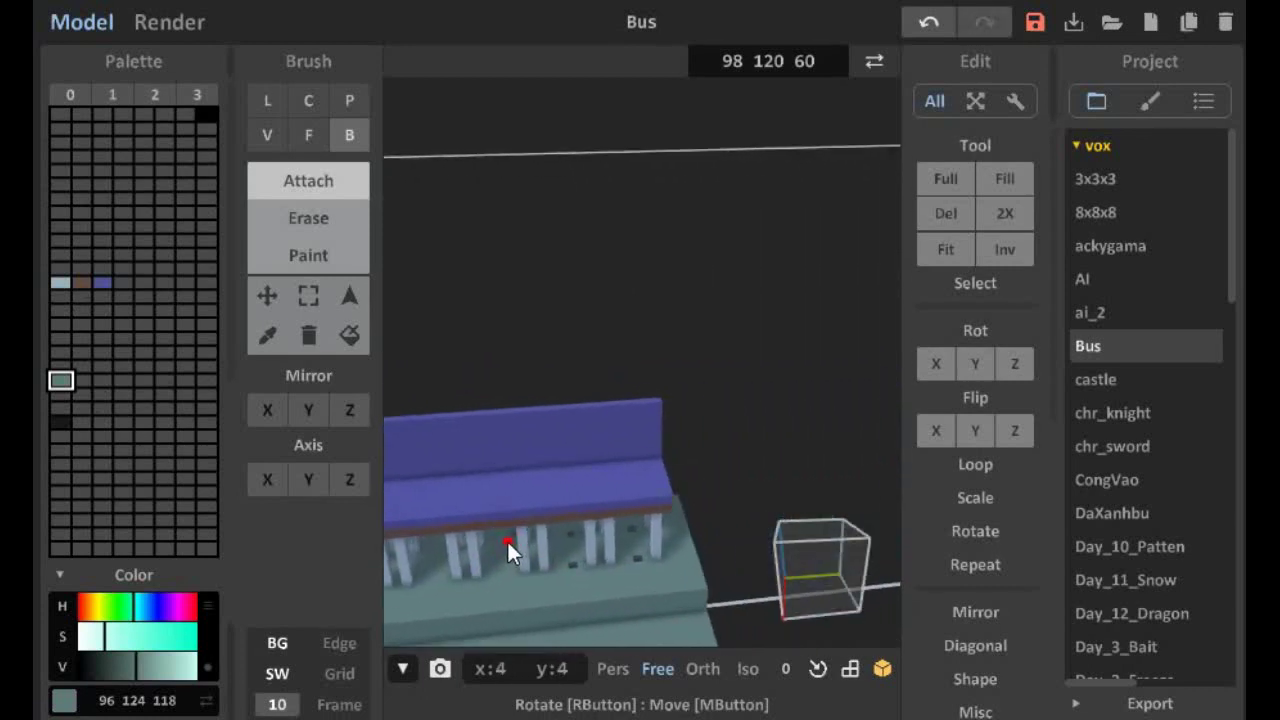
right_click_drag(613, 566, 612, 400)
Copy the rear seat row clear of the platform and select a short section of it
key("s")
left_click(627, 376)
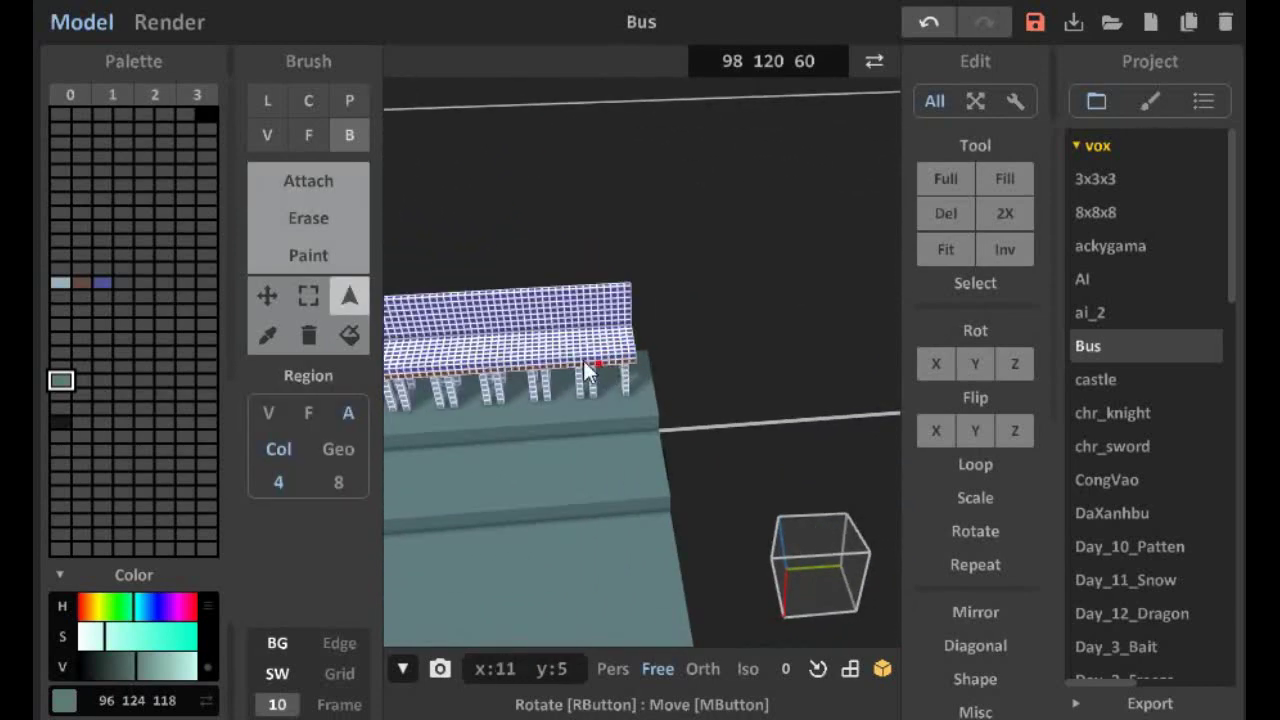
left_click_drag(583, 360, 929, 362)
mouse_move(929, 362)
right_mouse_down()
mouse_move(717, 287)
mouse_move(599, 305)
mouse_move(552, 246)
mouse_move(701, 376)
right_mouse_up()
key("r")
left_click_drag(701, 376, 791, 484)
right_click_drag(791, 484, 753, 432)
scroll(624, 355, "up", 3)
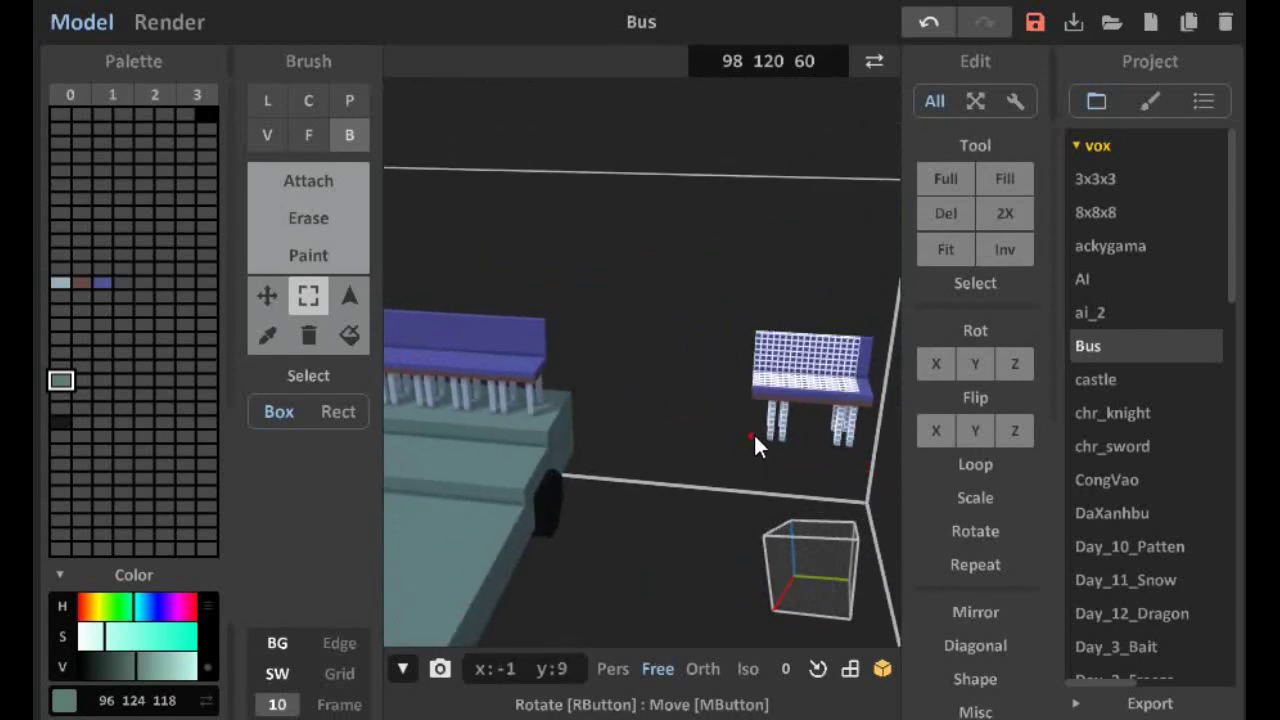
Place the short bench section on the lower rear tier in front of the long seat row
right_click_drag(606, 374, 759, 352)
left_click(586, 371)
mouse_move(586, 385)
right_mouse_down()
mouse_move(618, 355)
mouse_move(543, 335)
mouse_move(725, 375)
mouse_move(422, 340)
right_mouse_up()
key("r")
left_click(646, 468)
right_click_drag(646, 468, 543, 413)
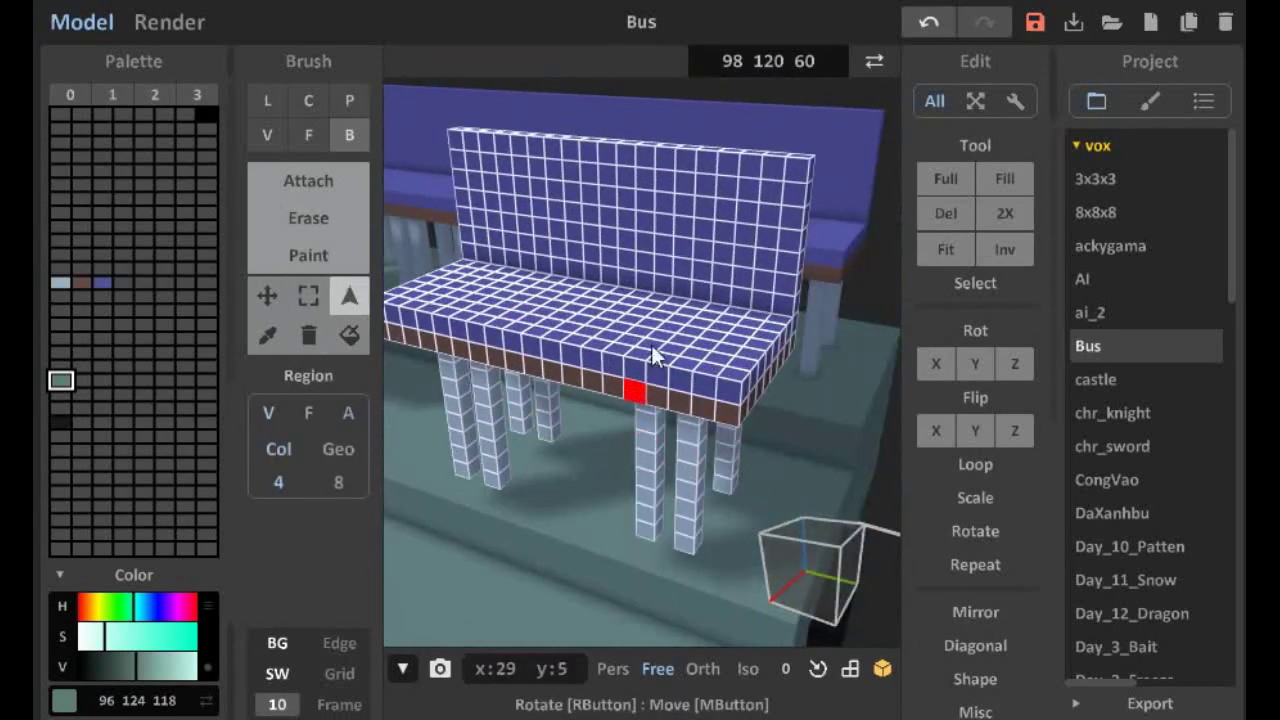
Narrow the spare bench outside the bus into a single chair and fit its legs under the seat
right_click_drag(651, 357, 755, 441)
scroll(755, 441, "down", 3)
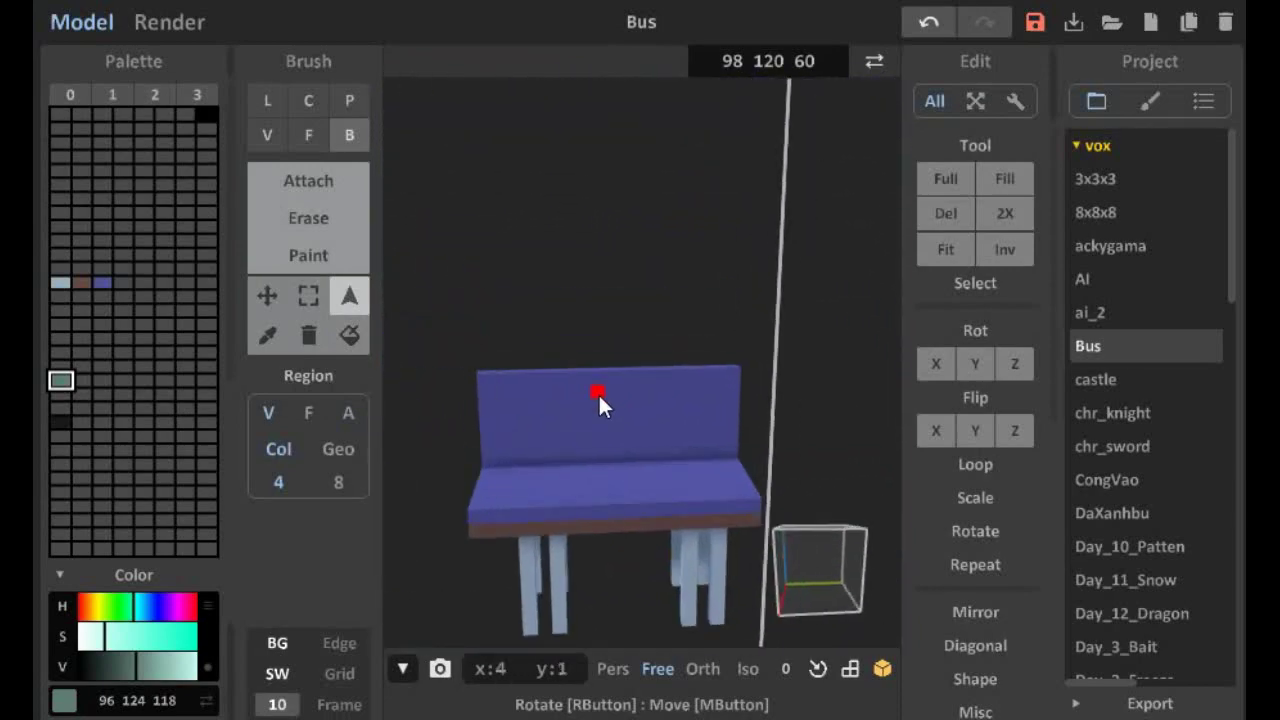
key("m")
left_click_drag(478, 272, 632, 595)
mouse_move(632, 595)
right_mouse_down()
mouse_move(648, 487)
mouse_move(598, 538)
right_mouse_up()
key("w")
left_click(587, 506)
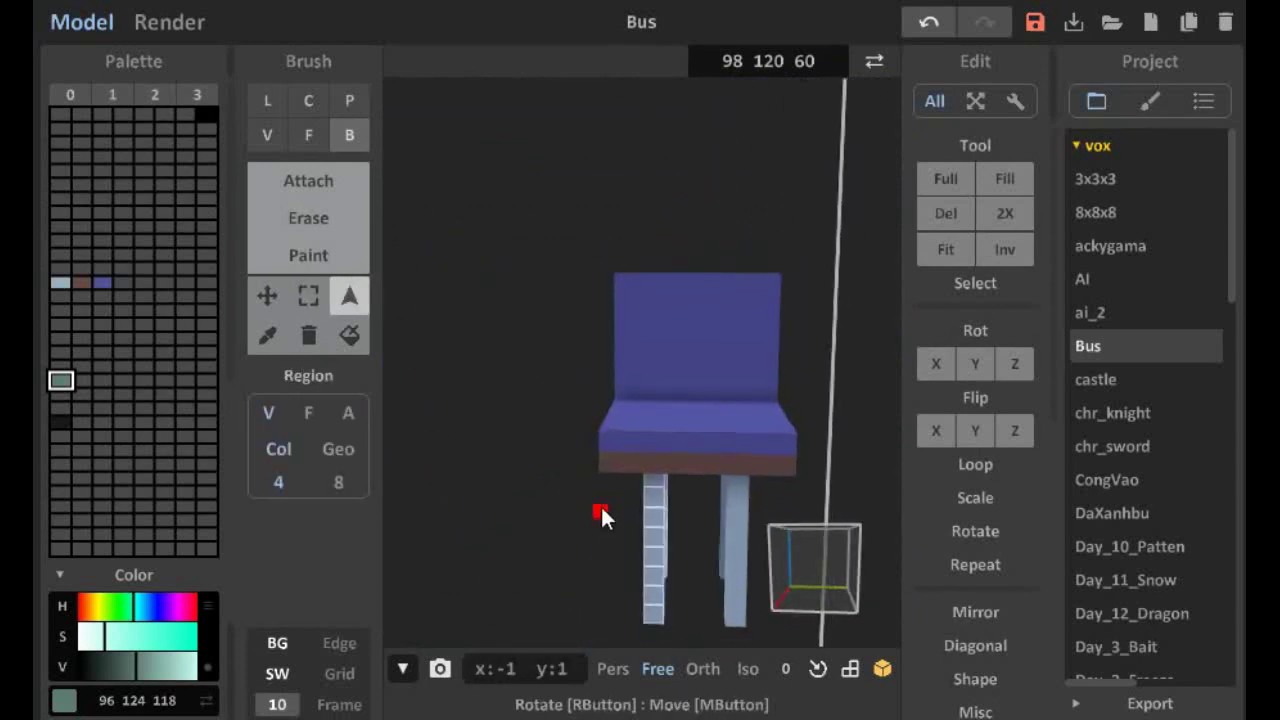
Duplicate the single chair and move the copy to the main floor's side, in front of the lower-tier bench
left_click_drag(660, 499, 481, 477)
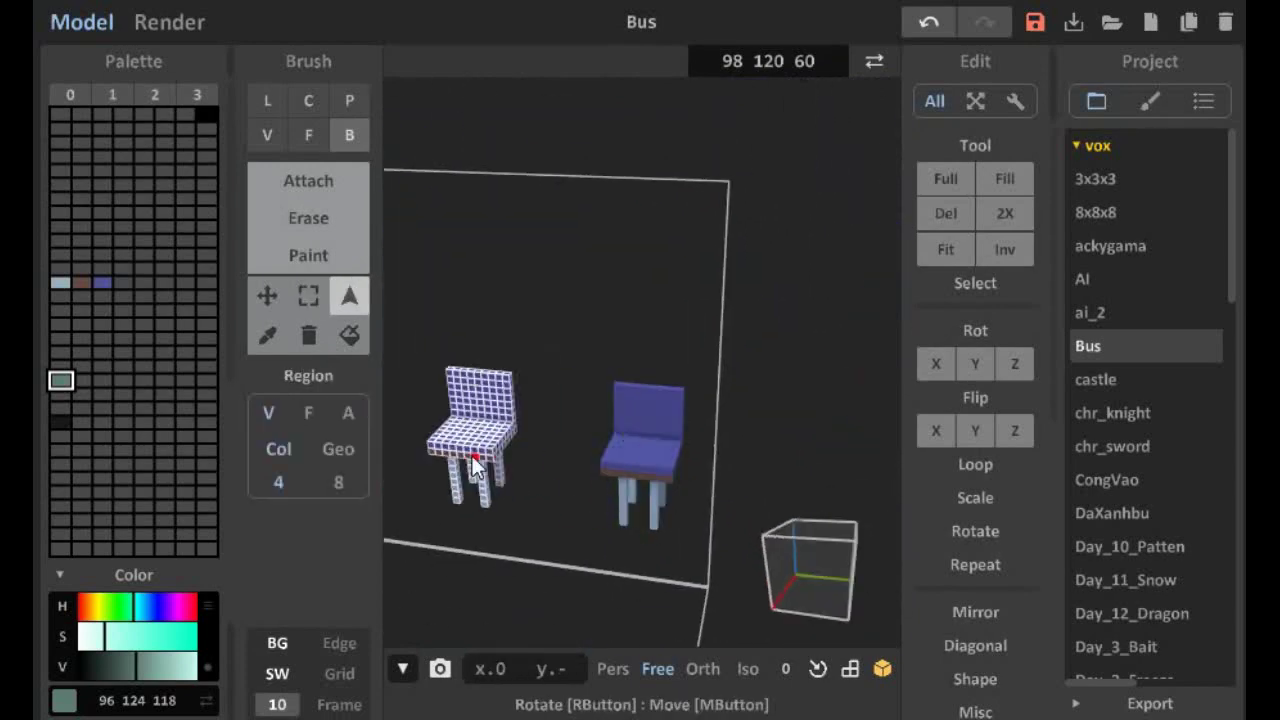
right_click_drag(481, 477, 593, 480)
left_click_drag(593, 480, 438, 434)
scroll(541, 442, "up", 3)
scroll(543, 455, "down", 2)
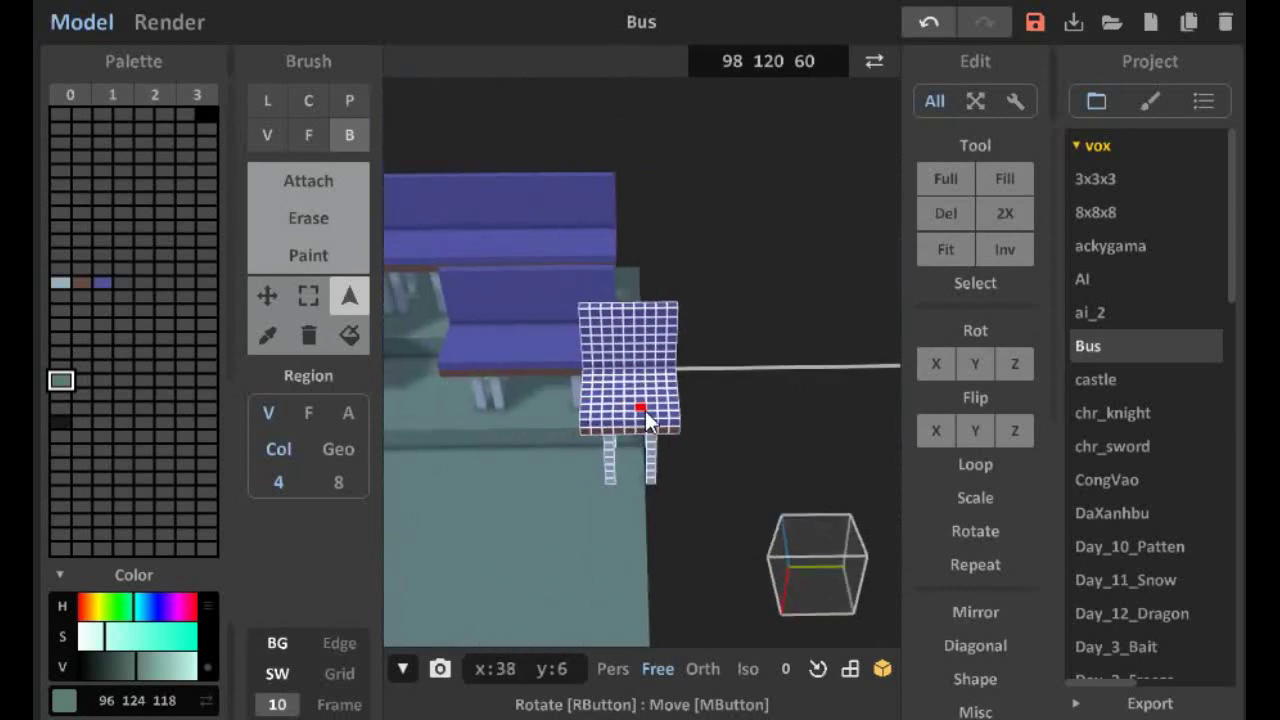
Copy the single chair along both sides of the main floor, five on one side and three on the other
left_click_drag(646, 417, 571, 491)
right_click_drag(571, 491, 740, 440)
left_click_drag(765, 410, 543, 423)
right_click_drag(543, 423, 716, 458)
left_click_drag(716, 458, 483, 520)
right_click_drag(483, 520, 640, 520)
scroll(609, 453, "up", 3)
key("ctrl+z")
left_click_drag(609, 453, 588, 395)
Sample the light blue-grey of the chair legs and build a tall pole by the front seat with a strip across the floor
scroll(586, 383, "down", 3)
right_click_drag(586, 383, 564, 432)
left_click(606, 357, "alt")
scroll(606, 342, "up", 4)
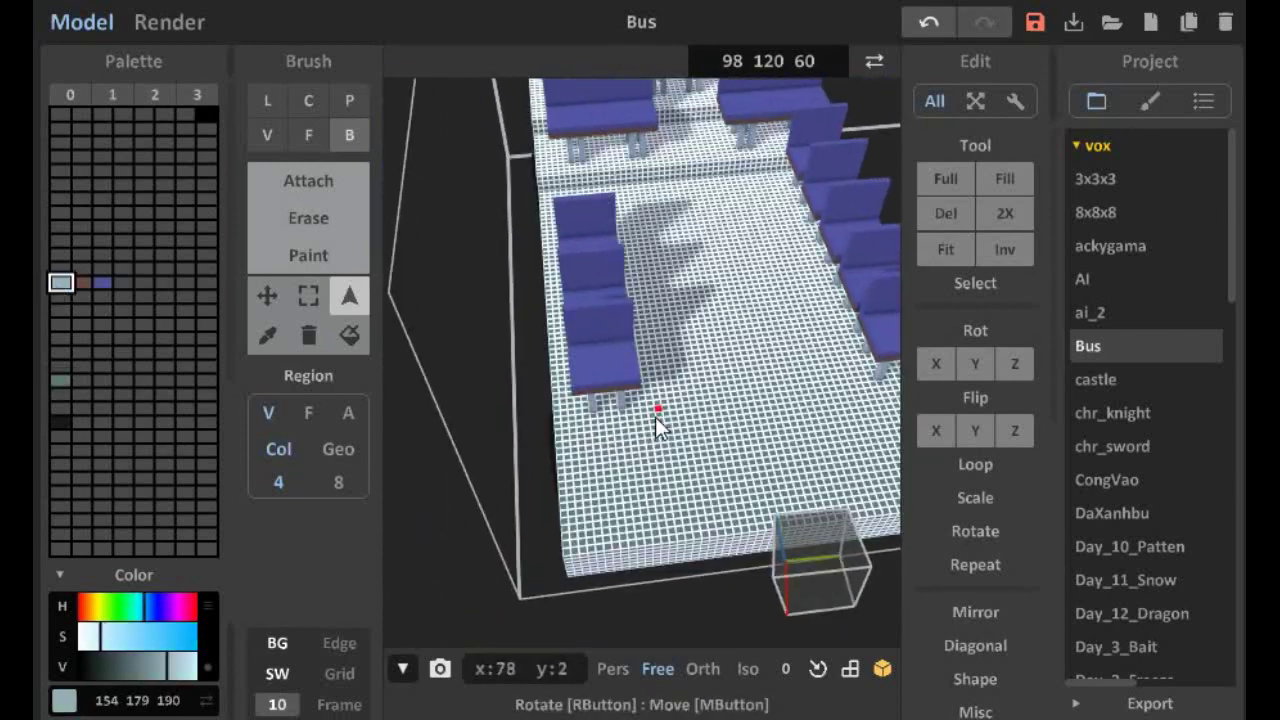
key("f")
mouse_move(657, 440)
right_mouse_down()
mouse_move(643, 355)
mouse_move(531, 351)
mouse_move(586, 323)
mouse_move(473, 341)
mouse_move(500, 394)
mouse_move(743, 449)
right_mouse_up()
key("b")
left_click_drag(734, 446, 706, 520)
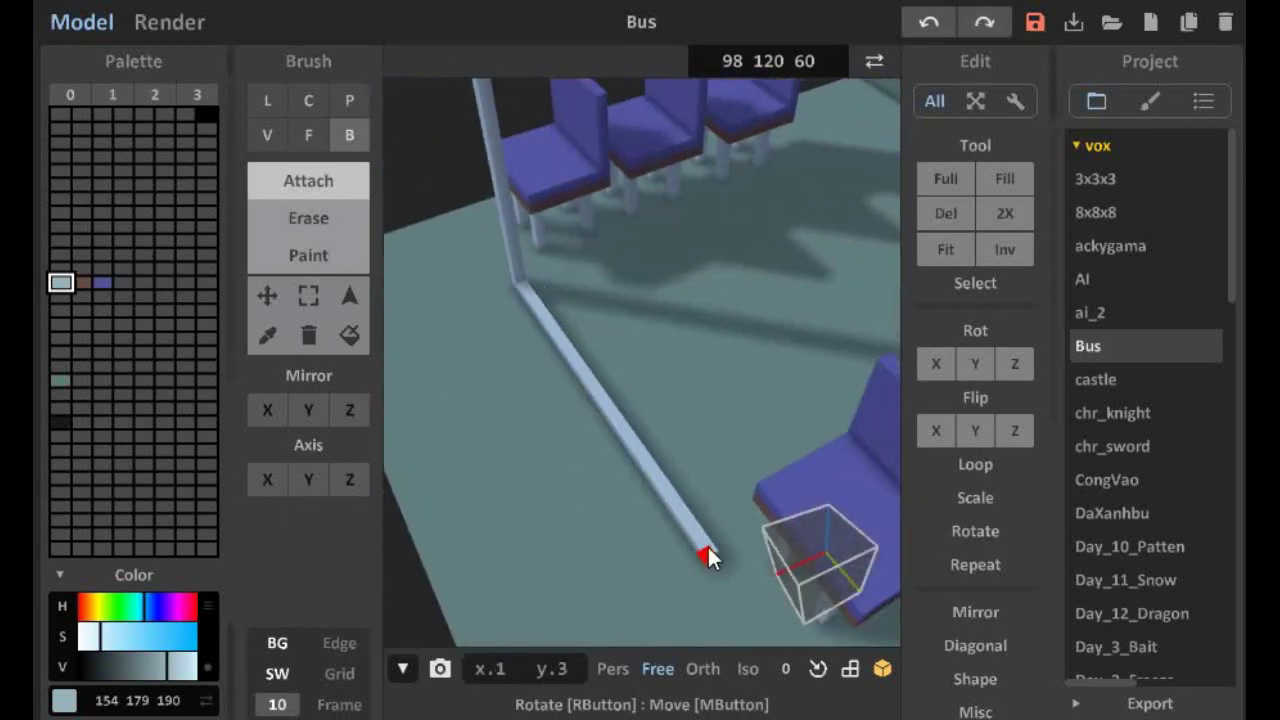
Erase the floor strip except for its far end block and raise that block into a second tall pole
right_click_drag(709, 552, 626, 495)
key("e")
mouse_move(626, 495)
left_mouse_down()
mouse_move(729, 462)
mouse_move(660, 480)
left_mouse_up()
right_click_drag(660, 481, 547, 485)
key("a")
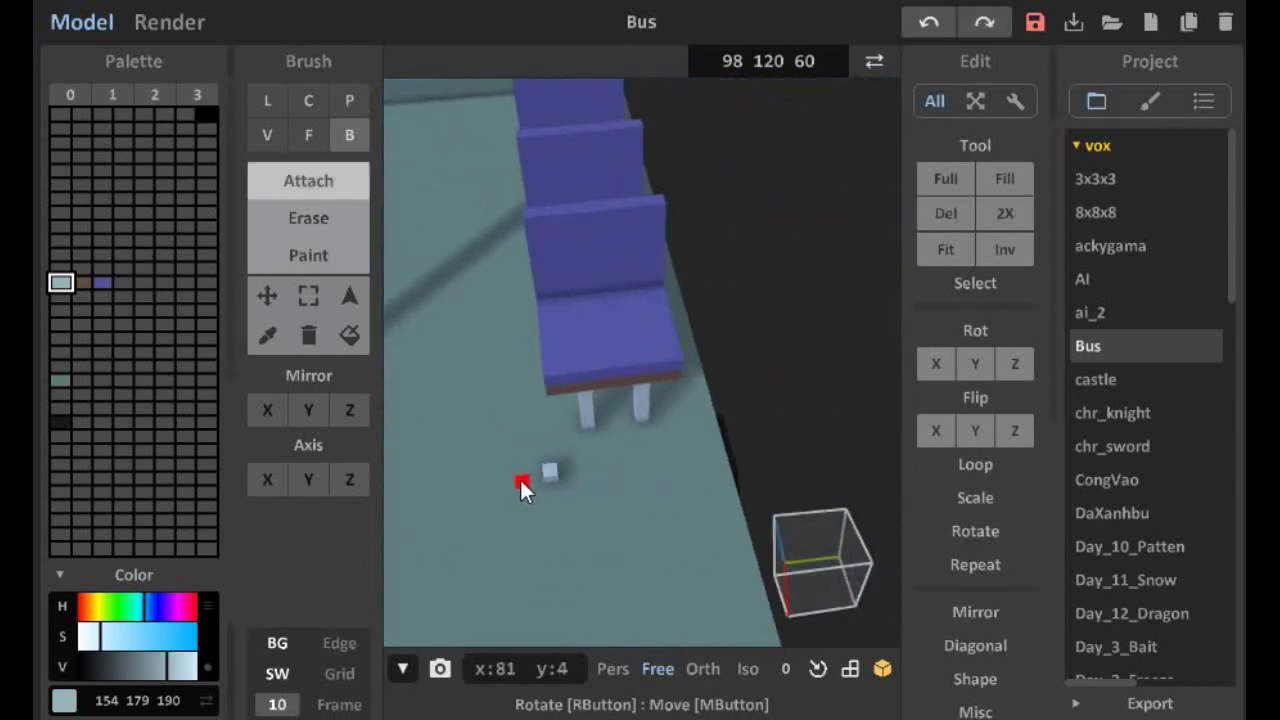
key("f")
left_click_drag(530, 470, 434, 193)
mouse_move(434, 193)
right_mouse_down()
mouse_move(615, 350)
mouse_move(617, 378)
mouse_move(604, 374)
mouse_move(615, 366)
mouse_move(600, 385)
mouse_move(774, 431)
mouse_move(700, 466)
mouse_move(591, 486)
mouse_move(610, 500)
mouse_move(654, 380)
mouse_move(517, 402)
mouse_move(505, 380)
mouse_move(617, 405)
mouse_move(611, 416)
right_mouse_up()
Connect both pole tops with an overhead crossbar and erase its middle, leaving a short inward arm on each pole
key("ctrl+z")
left_click(560, 398)
right_click_drag(671, 341, 523, 388)
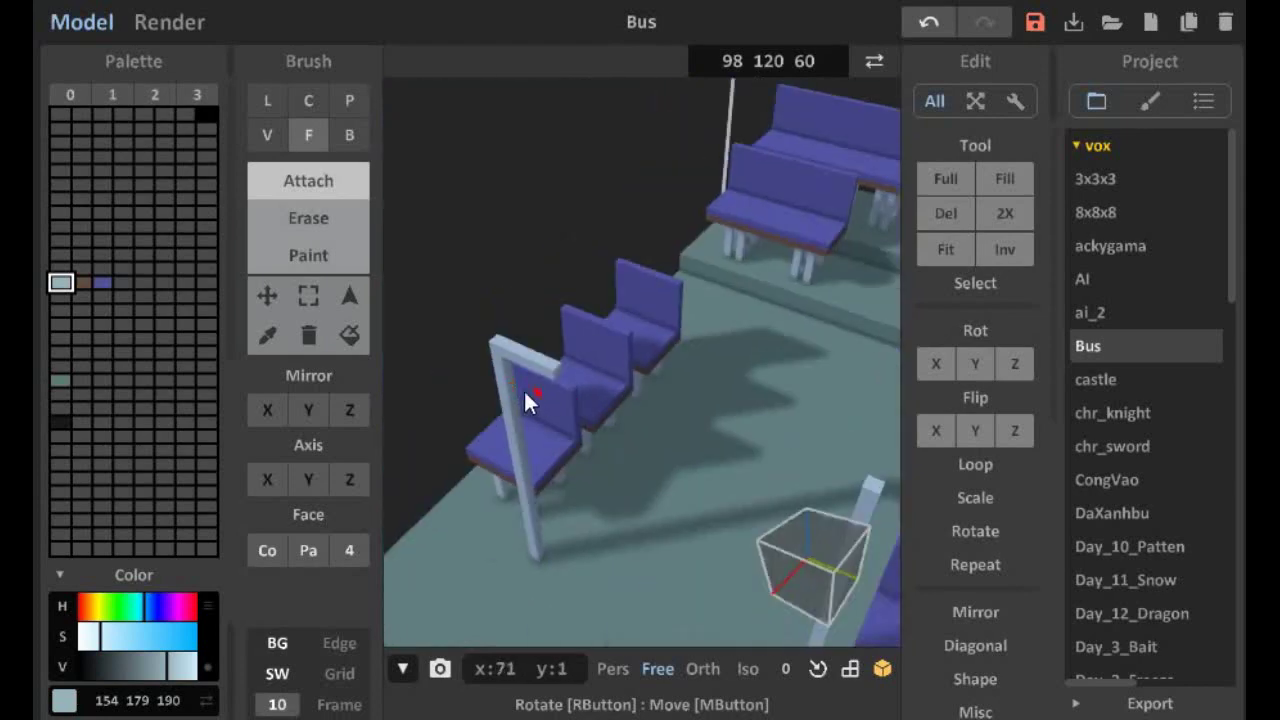
left_click_drag(523, 388, 752, 488)
key("e")
mouse_move(752, 490)
right_mouse_down()
mouse_move(651, 490)
mouse_move(735, 492)
mouse_move(563, 392)
right_mouse_up()
key("b")
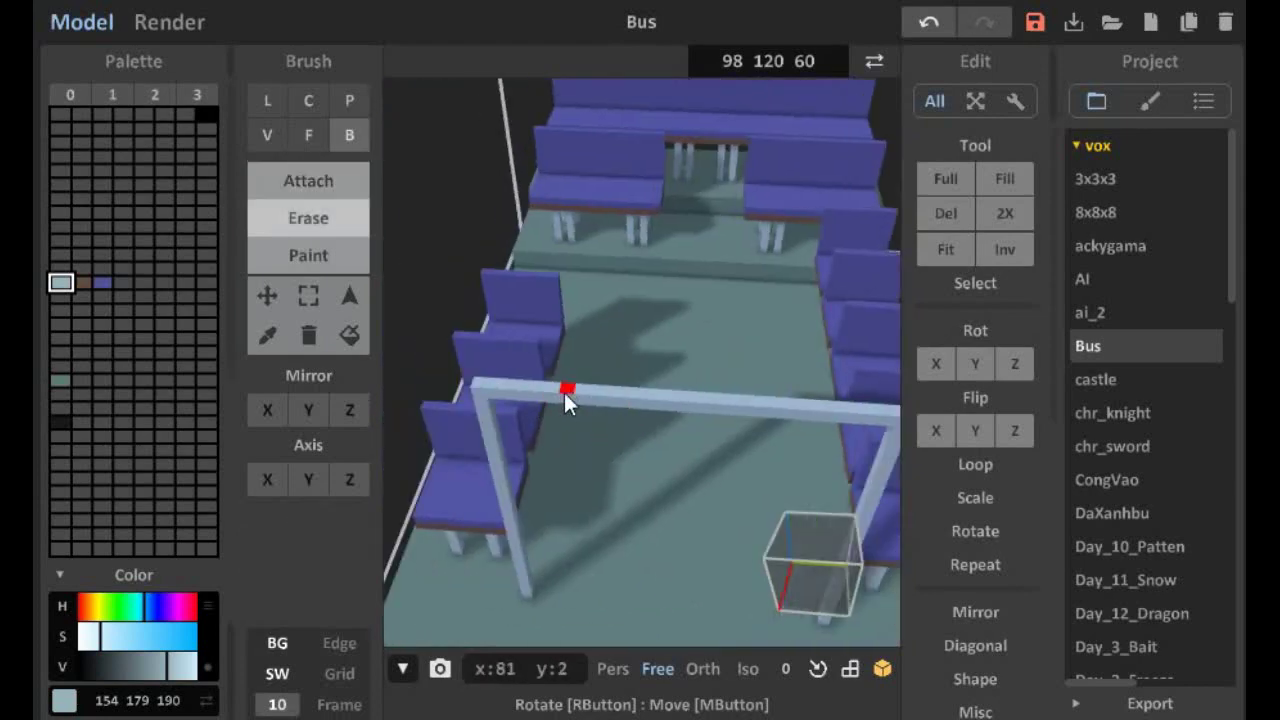
left_click_drag(563, 392, 808, 420)
key("a")
Build a long overhead handrail from the arm on the three-seat side toward the rear of the bus
mouse_move(781, 397)
right_mouse_down()
mouse_move(457, 363)
mouse_move(706, 413)
mouse_move(773, 560)
mouse_move(660, 323)
mouse_move(615, 365)
right_mouse_up()
key("f")
key("b")
left_click_drag(626, 392, 624, 423)
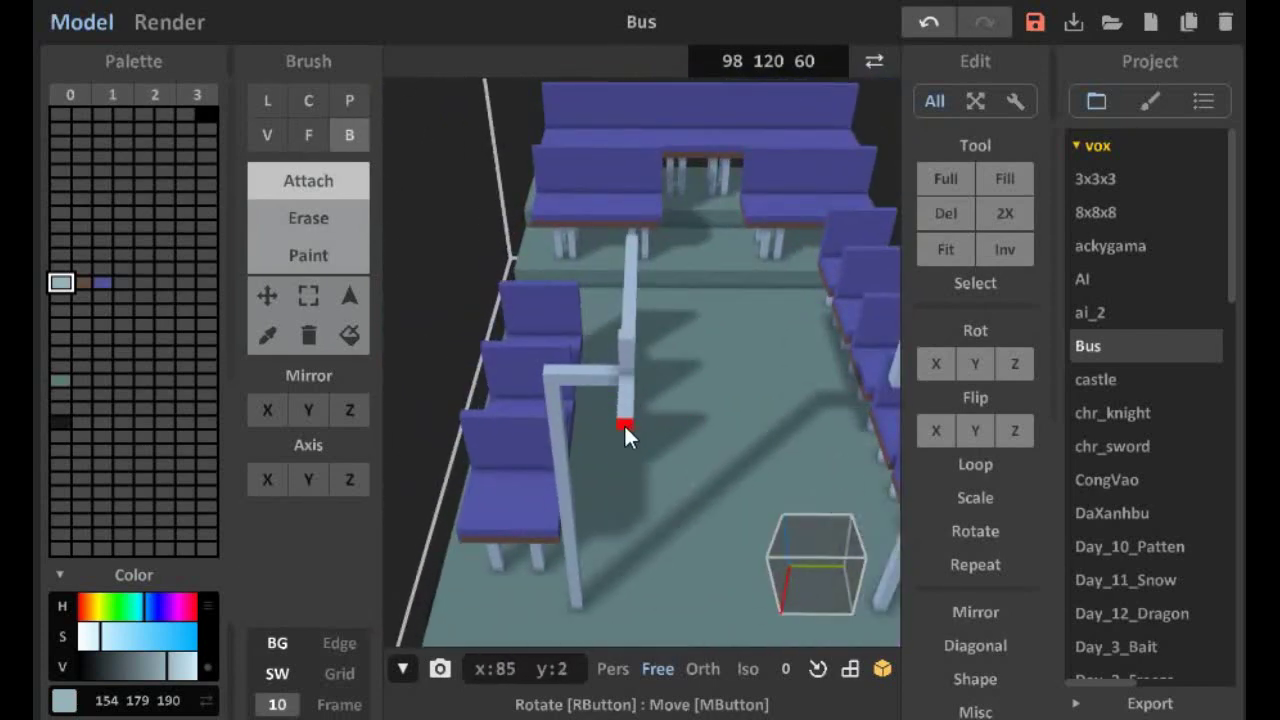
mouse_move(624, 404)
right_mouse_down()
mouse_move(598, 397)
mouse_move(640, 414)
mouse_move(509, 372)
right_mouse_up()
key("f")
key("e")
key("a")
mouse_move(585, 418)
right_mouse_down()
mouse_move(665, 467)
mouse_move(593, 423)
mouse_move(508, 460)
mouse_move(415, 334)
mouse_move(388, 345)
mouse_move(528, 400)
right_mouse_up()
key("ctrl+z")
Extend a vertical support post from the underside of the overhead handrail down to the floor
key("b")
left_click_drag(528, 400, 560, 480)
key("f")
mouse_move(560, 480)
right_mouse_down()
mouse_move(543, 397)
mouse_move(608, 251)
mouse_move(608, 409)
mouse_move(603, 246)
right_mouse_up()
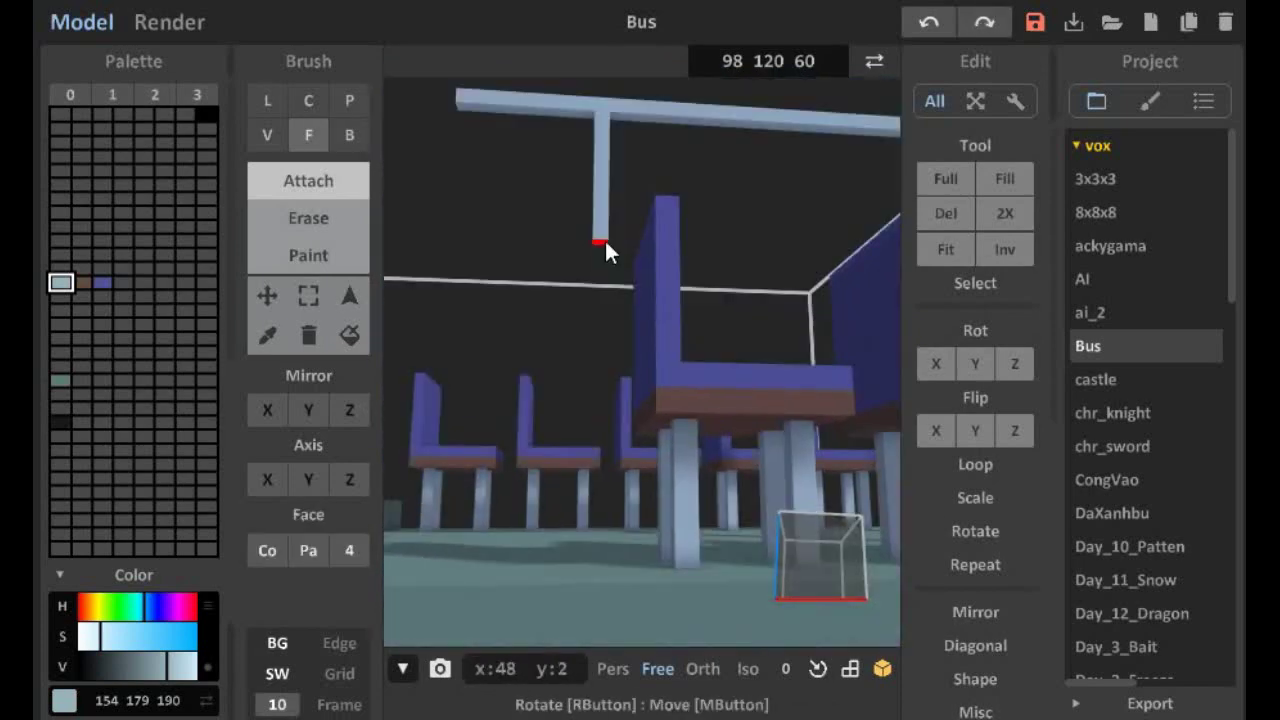
left_click_drag(603, 246, 604, 426)
right_click_drag(604, 426, 718, 384)
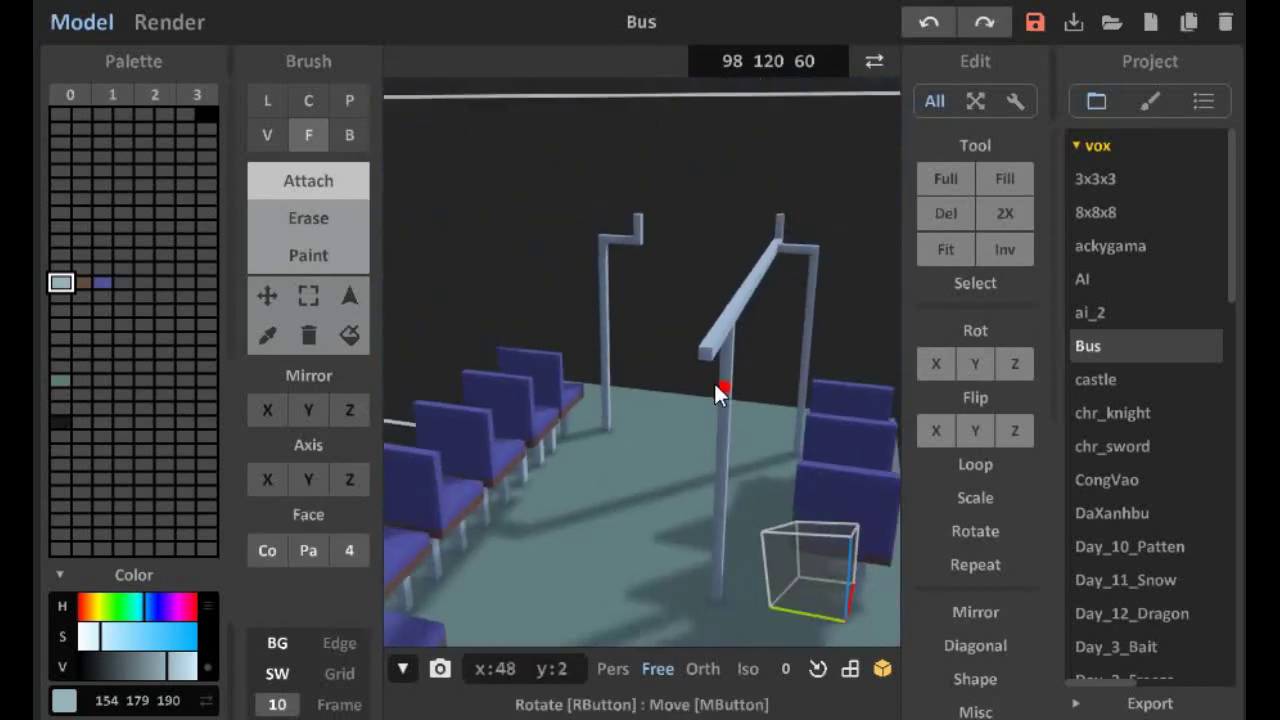
key("ctrl+z")
mouse_move(660, 430)
right_mouse_down()
mouse_move(583, 484)
mouse_move(543, 395)
mouse_move(717, 332)
mouse_move(717, 428)
mouse_move(697, 232)
right_mouse_up()
key("b")
key("f")
left_click_drag(697, 232, 684, 525)
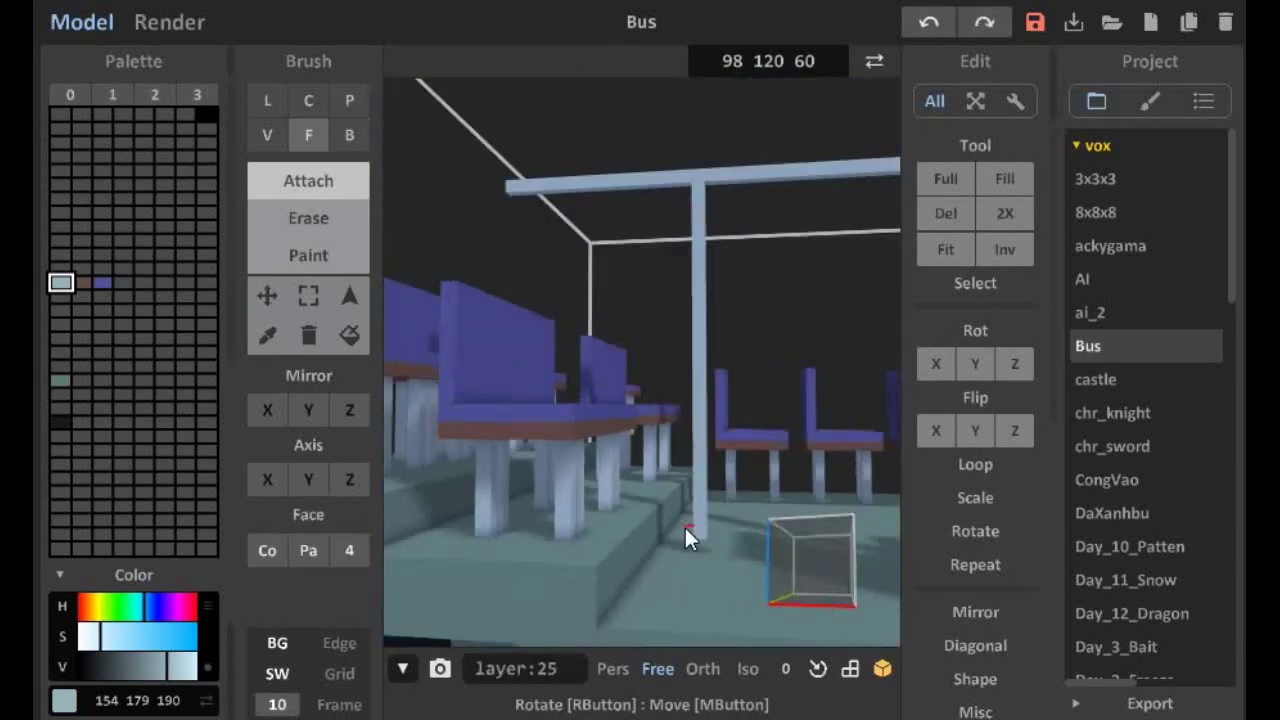
Extend the overhead handrail past the front pole and finish its ends with short uprights
mouse_move(684, 525)
right_mouse_down()
mouse_move(696, 463)
mouse_move(760, 455)
mouse_move(650, 412)
mouse_move(539, 404)
mouse_move(518, 485)
right_mouse_up()
key("b")
key("f")
left_click(518, 485)
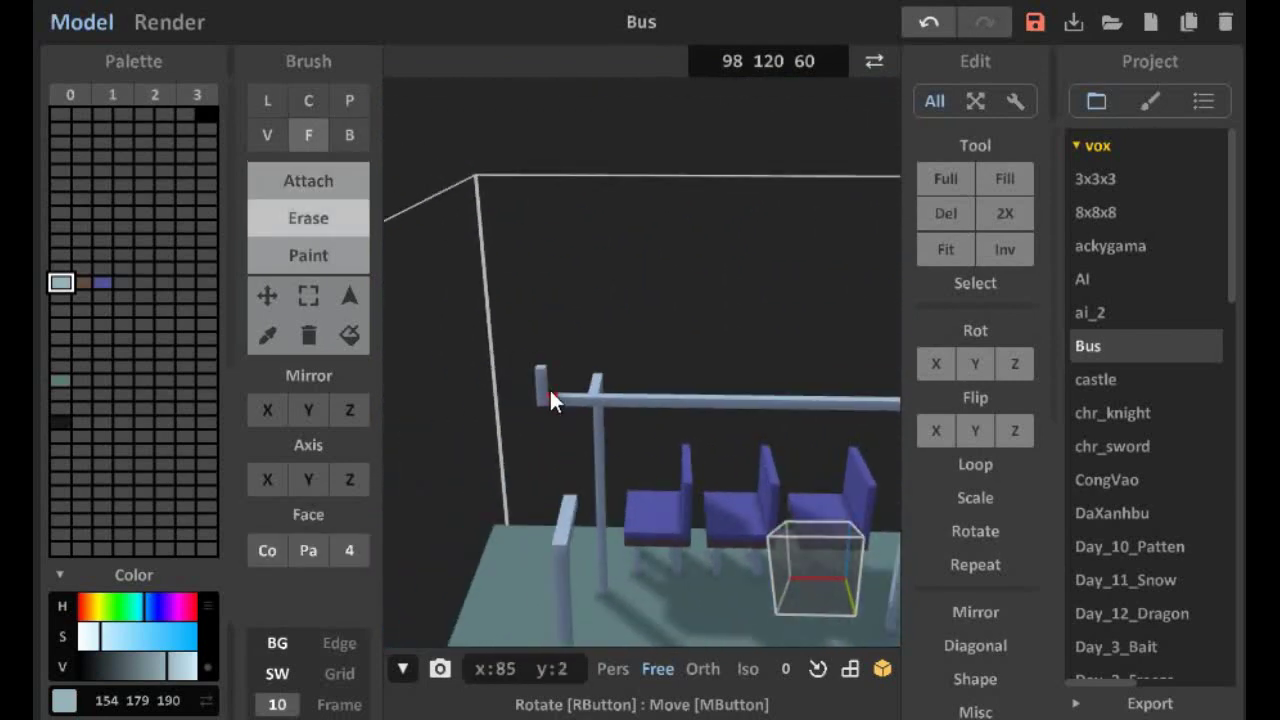
Select the complete handrail with its support post and copy it to the opposite side of the aisle
left_click(308, 295)
right_click_drag(724, 390, 675, 386)
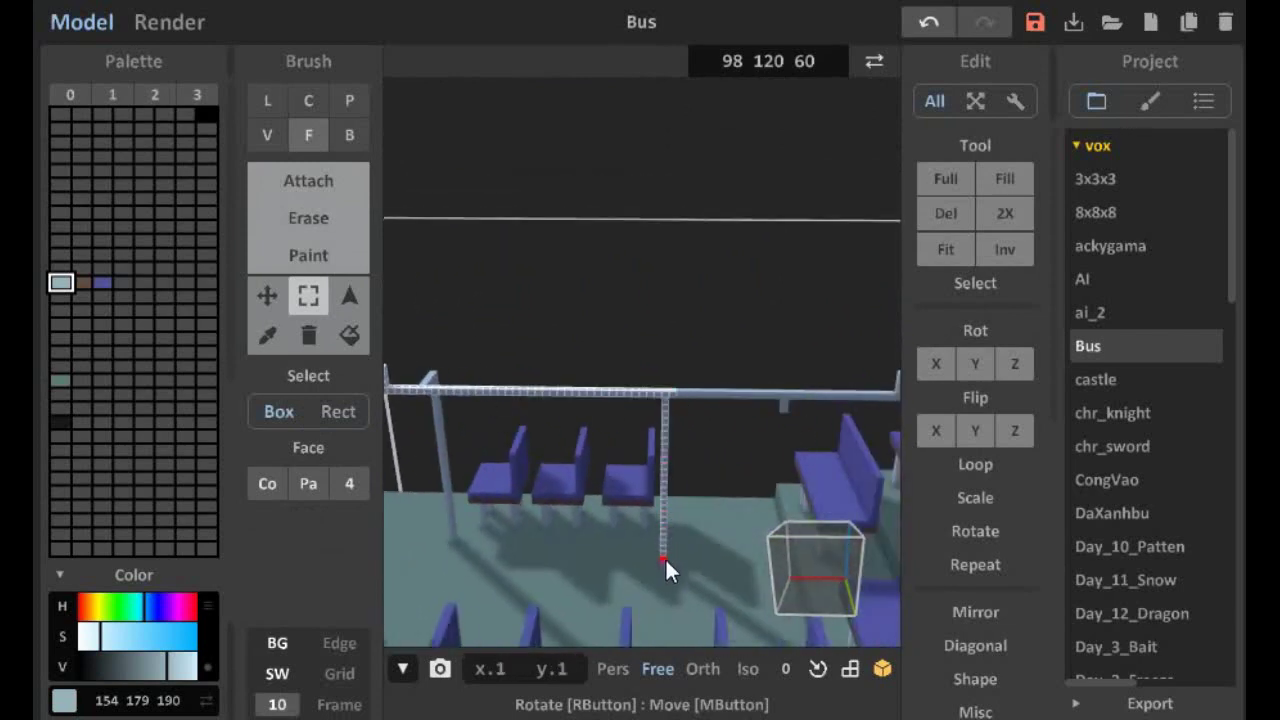
right_click_drag(665, 557, 689, 390)
right_click_drag(778, 366, 741, 379)
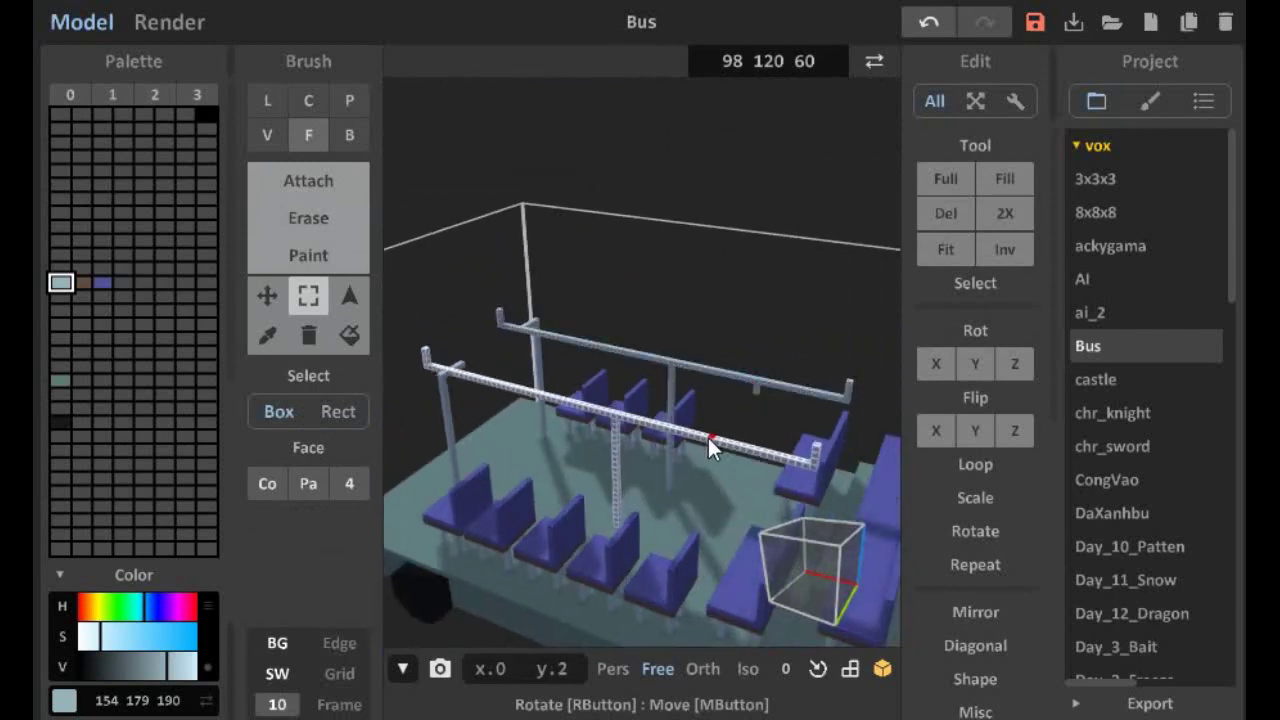
right_click_drag(714, 444, 646, 466)
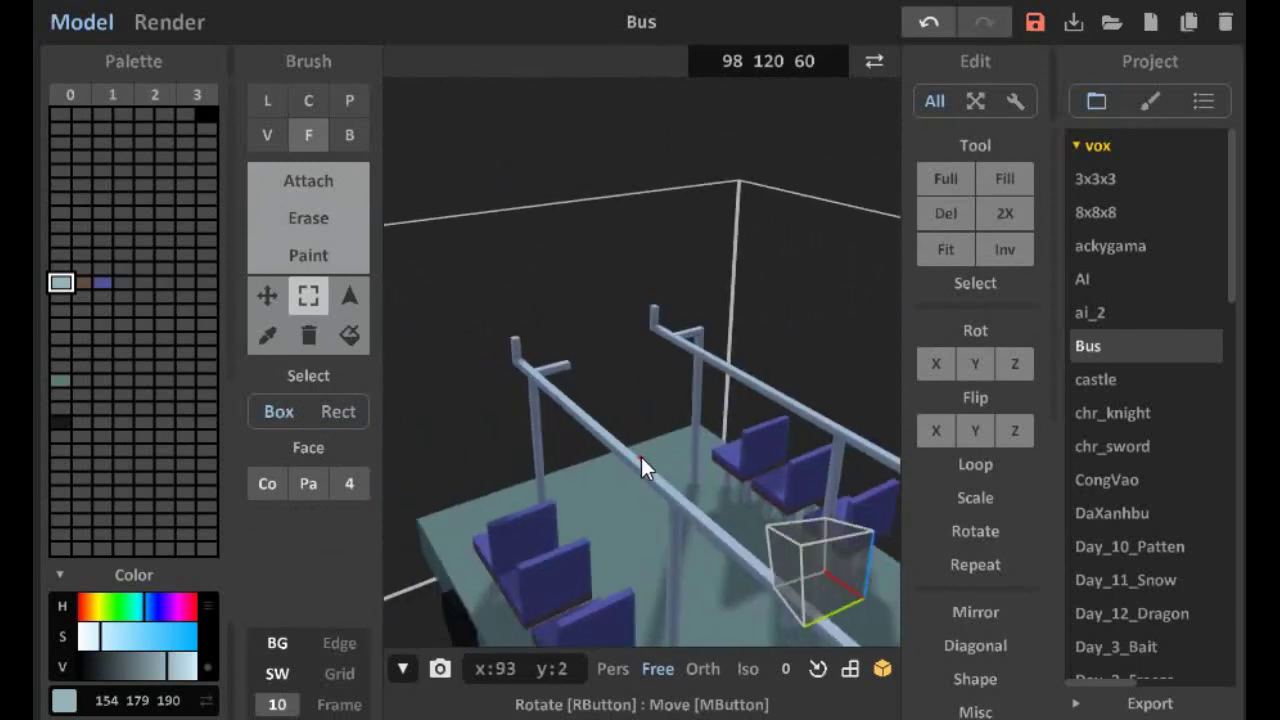
Try to lengthen the short stub hanging beneath the overhead handrail
scroll(450, 425, "up", 5)
right_click_drag(452, 427, 434, 374)
scroll(523, 360, "up", 3)
key("1")
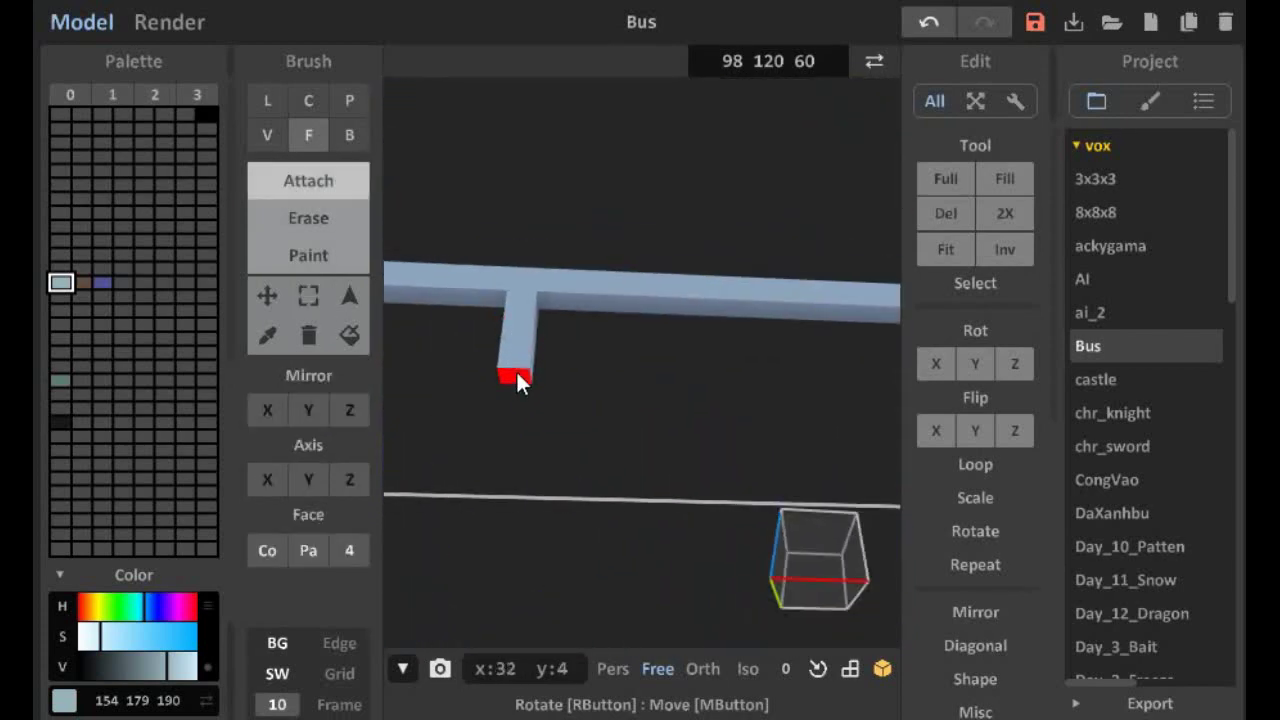
key("2")
mouse_move(523, 374)
right_mouse_down()
mouse_move(622, 388)
mouse_move(654, 294)
mouse_move(649, 389)
mouse_move(612, 266)
mouse_move(602, 396)
mouse_move(711, 424)
mouse_move(711, 363)
mouse_move(560, 289)
mouse_move(580, 289)
mouse_move(603, 490)
right_mouse_up()
key("1")
key("2")
key("b")
Erase the short stub beneath the overhead handrail and turn on the model's edge outlines
right_click_drag(548, 600, 555, 231)
key("1")
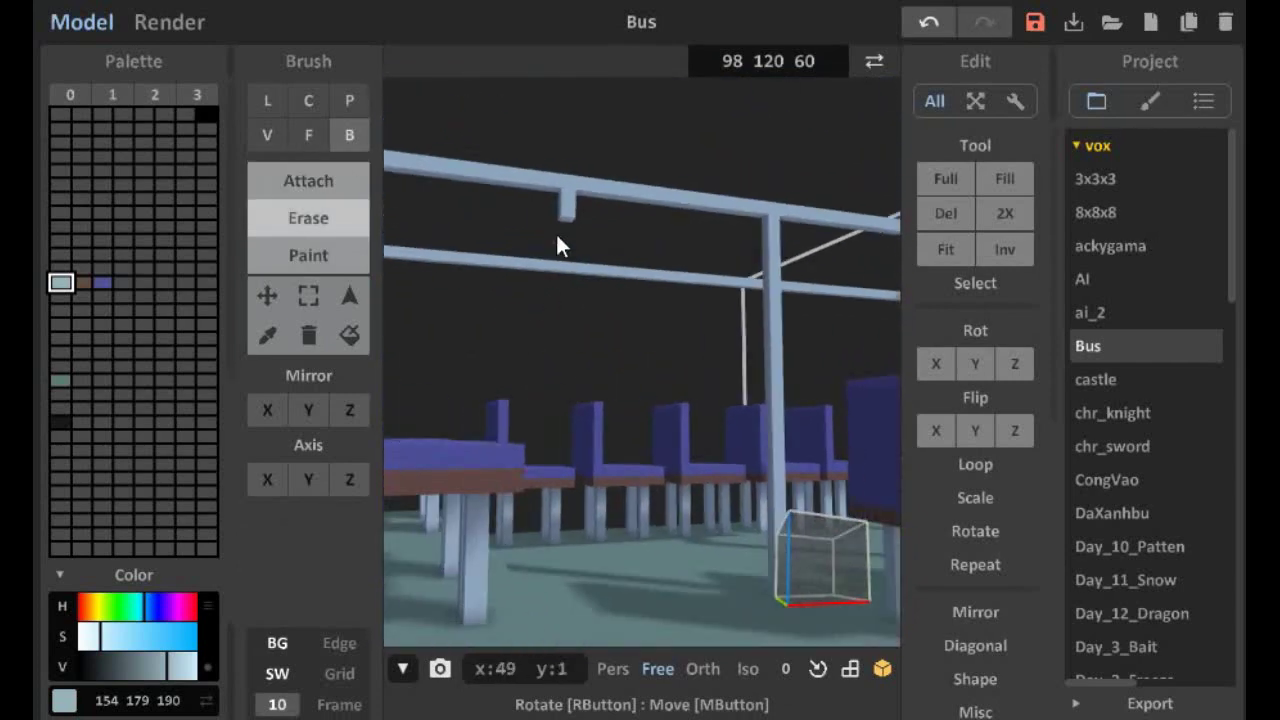
scroll(575, 333, "up", 3)
key("f")
mouse_move(578, 333)
right_mouse_down()
mouse_move(574, 486)
mouse_move(640, 551)
mouse_move(580, 526)
mouse_move(561, 499)
mouse_move(616, 489)
mouse_move(480, 377)
mouse_move(663, 472)
mouse_move(428, 198)
mouse_move(577, 297)
mouse_move(606, 103)
mouse_move(723, 263)
mouse_move(712, 311)
mouse_move(595, 334)
right_mouse_up()
left_click(479, 380)
key("g")
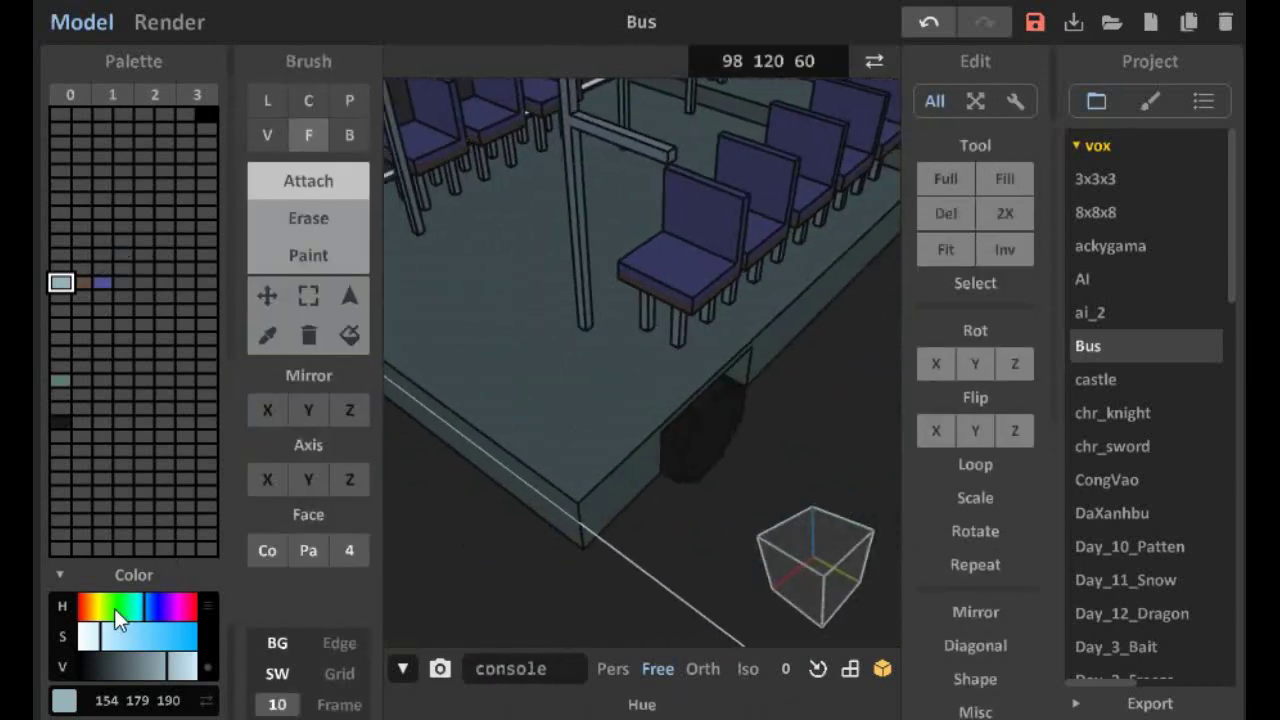
Set an empty palette slot above the light blue-grey one to green, RGB 32 135 18
left_click(114, 608)
left_click(176, 636)
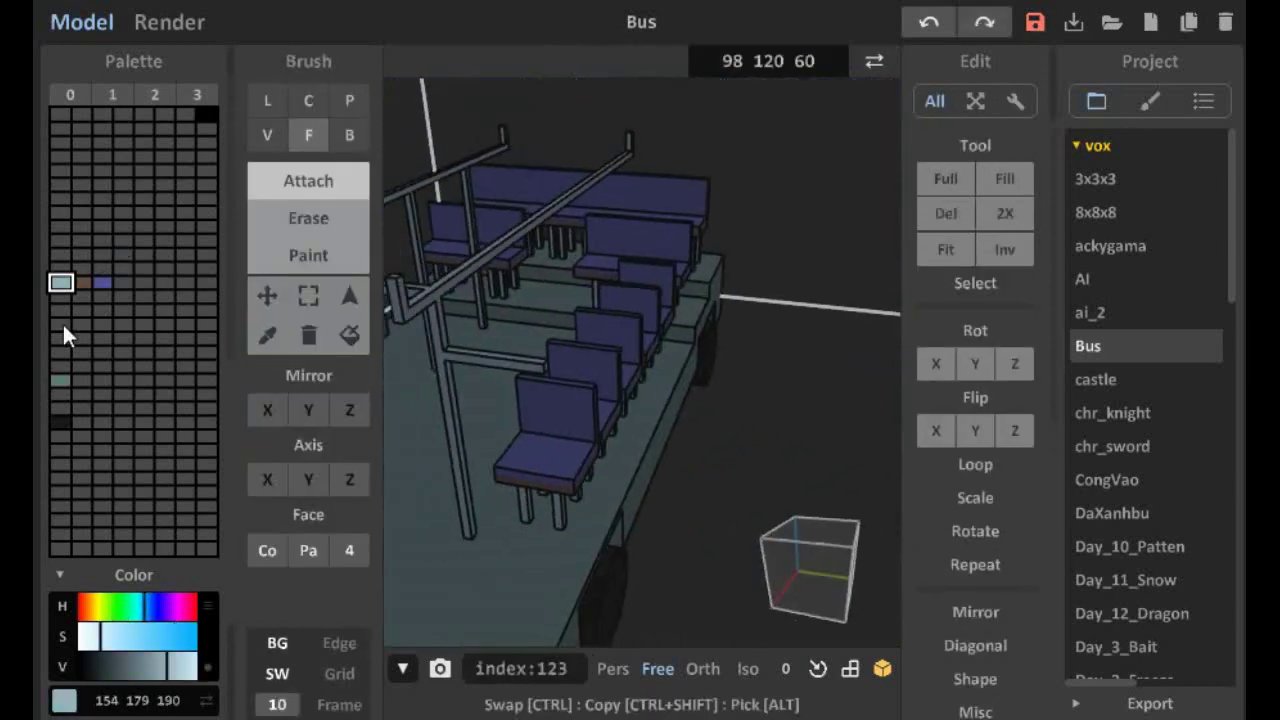
left_click(61, 241)
left_click_drag(172, 633, 182, 635)
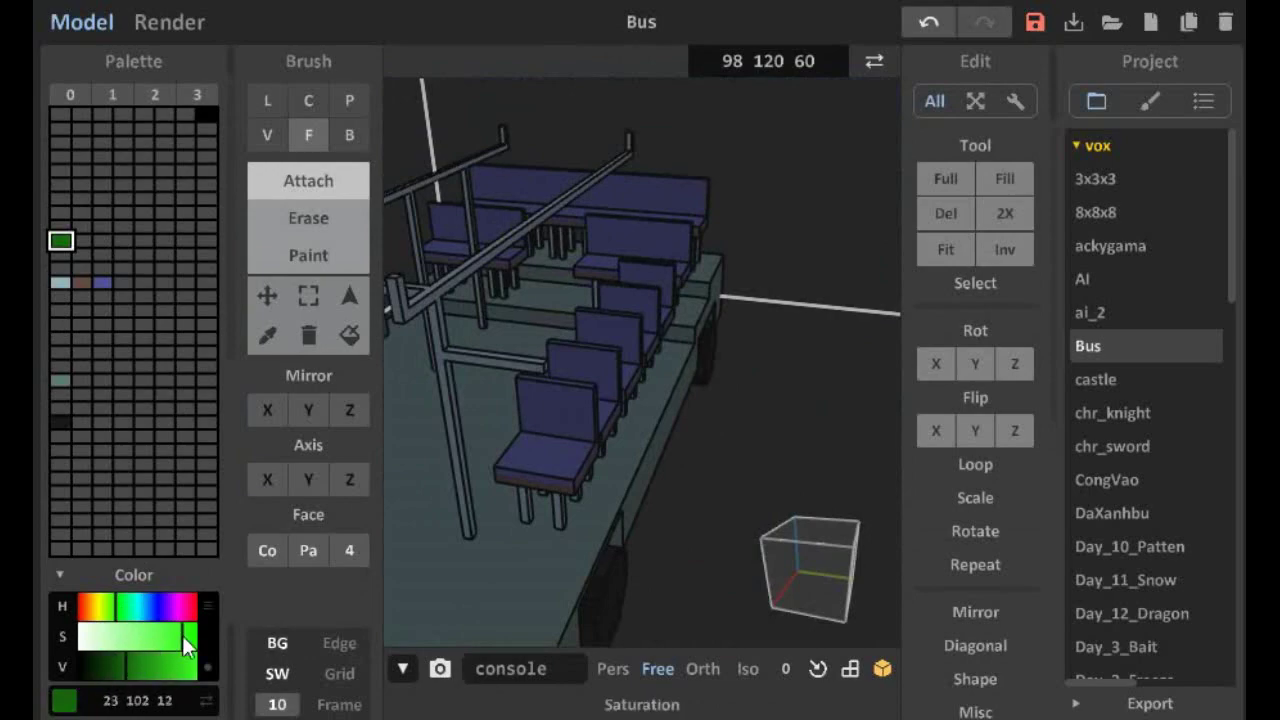
Build tall green walls along both long sides of the bus as a separate object, and return to model editing
key("b")
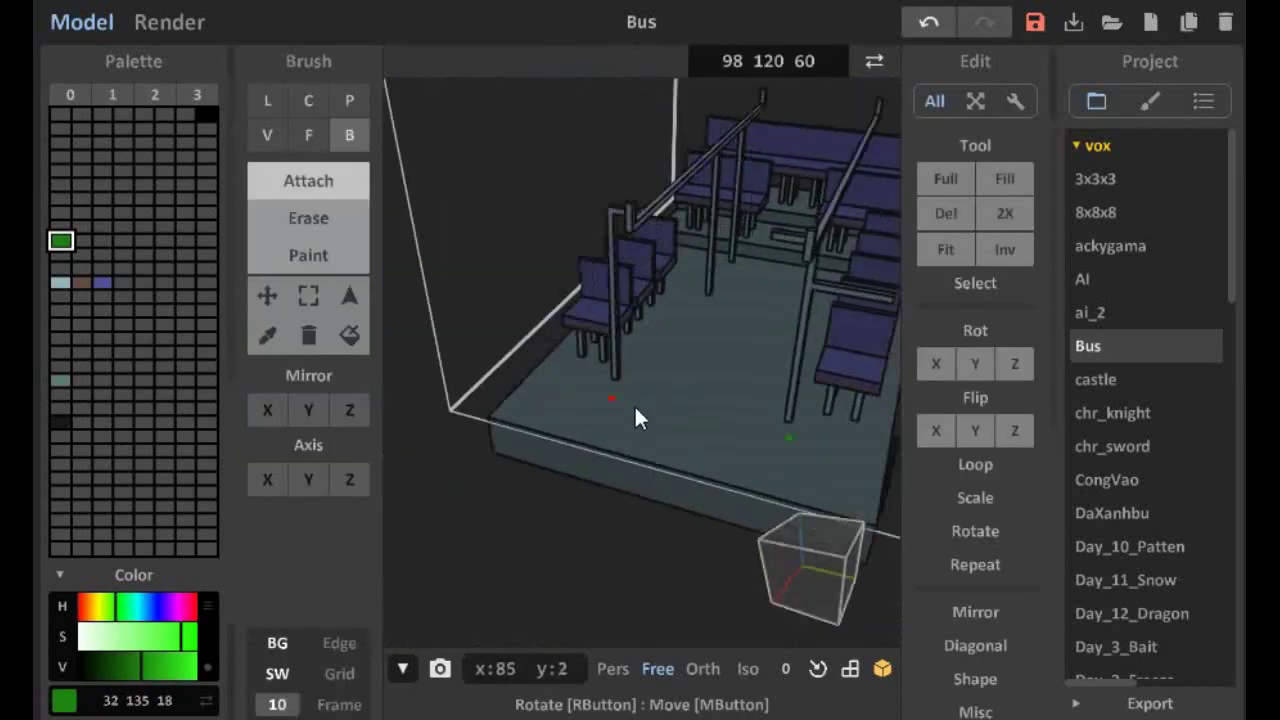
scroll(634, 404, "up", 5)
right_click_drag(553, 457, 499, 403)
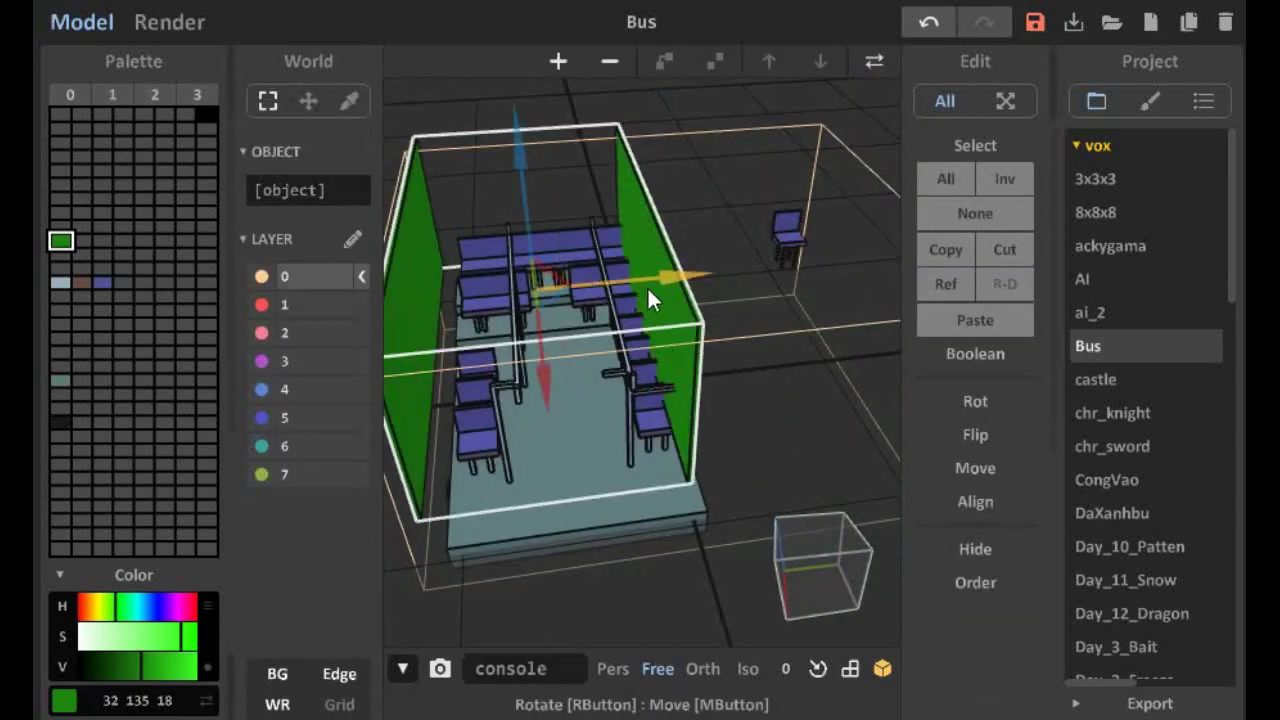
mouse_move(588, 197)
right_mouse_down()
mouse_move(549, 261)
mouse_move(657, 350)
mouse_move(606, 287)
mouse_move(633, 395)
mouse_move(537, 195)
mouse_move(657, 283)
mouse_move(600, 280)
mouse_move(660, 263)
mouse_move(600, 520)
mouse_move(717, 383)
mouse_move(551, 354)
mouse_move(587, 308)
mouse_move(737, 297)
mouse_move(757, 251)
mouse_move(796, 292)
mouse_move(657, 265)
mouse_move(509, 278)
mouse_move(686, 220)
mouse_move(512, 418)
mouse_move(433, 432)
mouse_move(660, 393)
mouse_move(623, 280)
mouse_move(696, 164)
mouse_move(618, 480)
right_mouse_up()
key("Tab")
Build a light blue-grey partition frame of an extra post and horizontal bars beside the front pole on the five-seat side
left_click(308, 180)
left_click(62, 280)
key("b")
key("f")
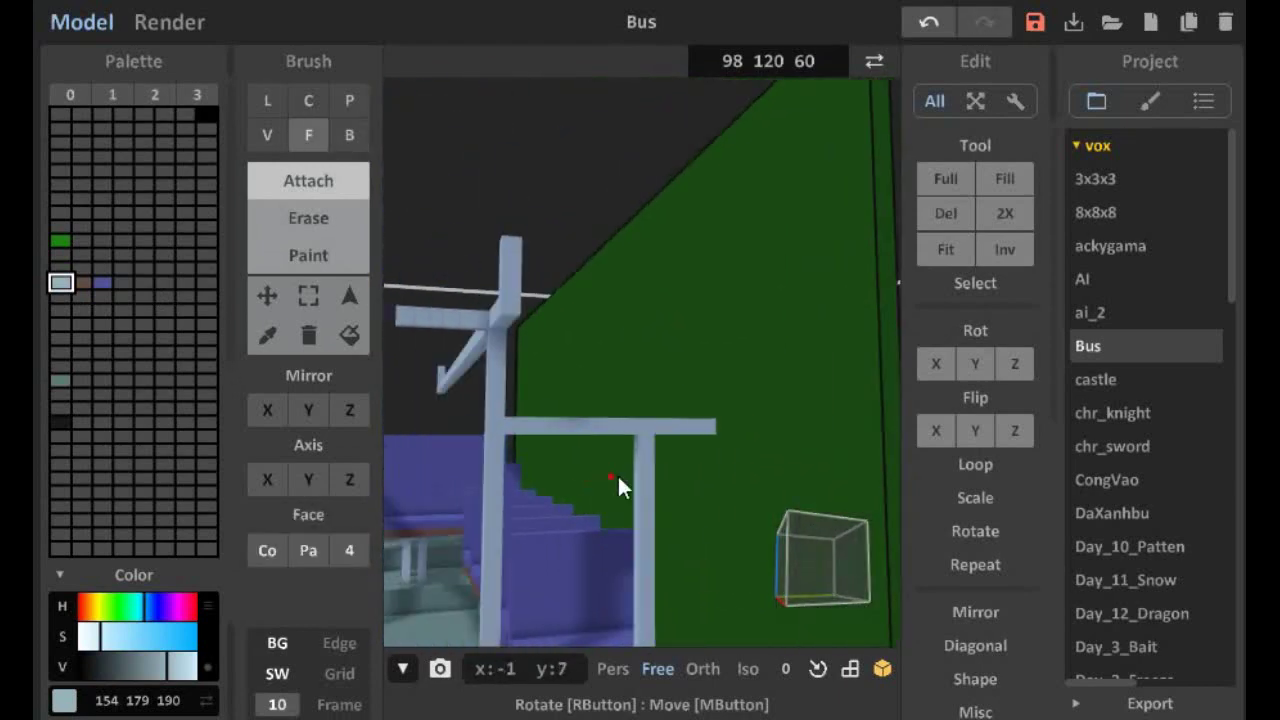
Set an empty palette slot to white and fill the partition frame with a white panel
left_click(61, 310)
left_click_drag(84, 640, 78, 640)
mouse_move(600, 470)
right_mouse_down()
mouse_move(510, 588)
mouse_move(612, 552)
mouse_move(575, 575)
mouse_move(532, 496)
mouse_move(556, 485)
mouse_move(477, 436)
mouse_move(552, 418)
mouse_move(291, 392)
right_mouse_up()
Build four light blue-grey legs in front of the white partition and cover them with a brown seat board
left_click(556, 485, "alt")
key("r")
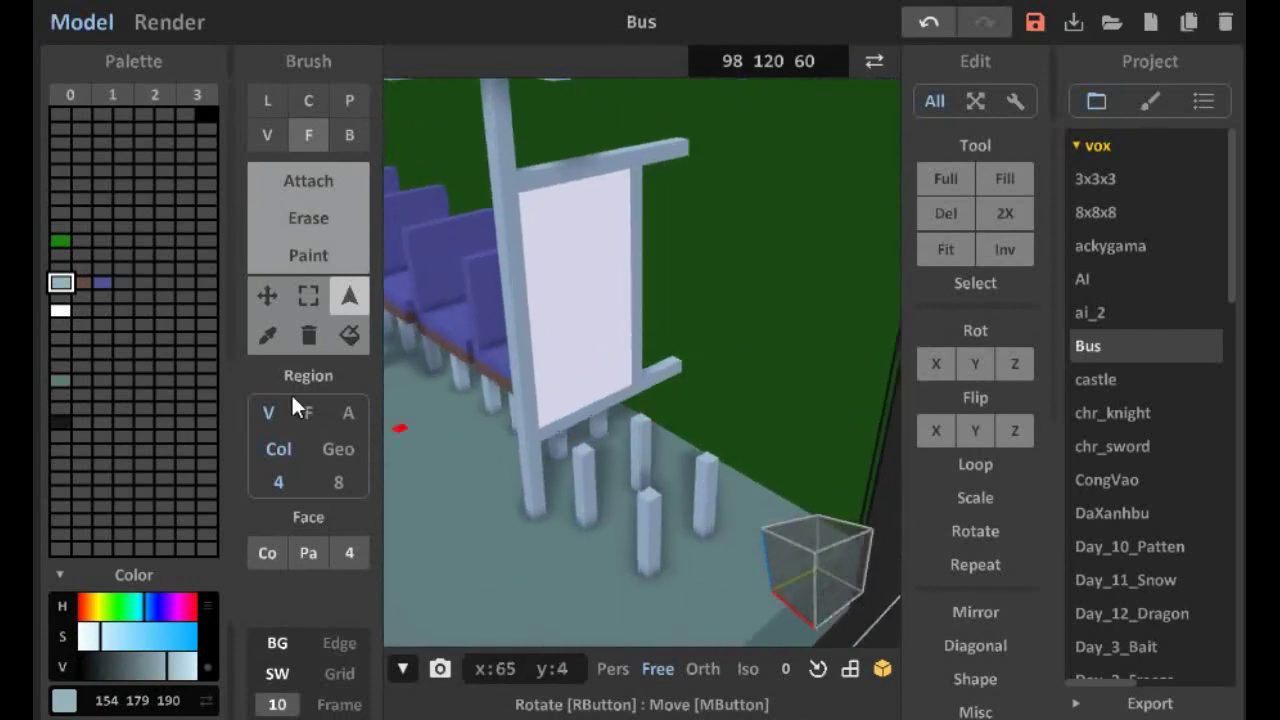
left_click(82, 282)
key("a")
left_click(584, 463)
mouse_move(578, 477)
right_mouse_down()
mouse_move(464, 458)
mouse_move(698, 508)
mouse_move(667, 435)
mouse_move(568, 441)
mouse_move(494, 391)
mouse_move(693, 383)
right_mouse_up()
key("ctrl+z")
left_click(693, 383)
Build a blue cushion and upright backrest on the driver's brown seat board using RGB 81 84 149
mouse_move(796, 445)
right_mouse_down()
mouse_move(622, 287)
mouse_move(689, 389)
mouse_move(734, 326)
mouse_move(551, 200)
mouse_move(701, 324)
mouse_move(437, 337)
mouse_move(397, 264)
mouse_move(675, 330)
right_mouse_up()
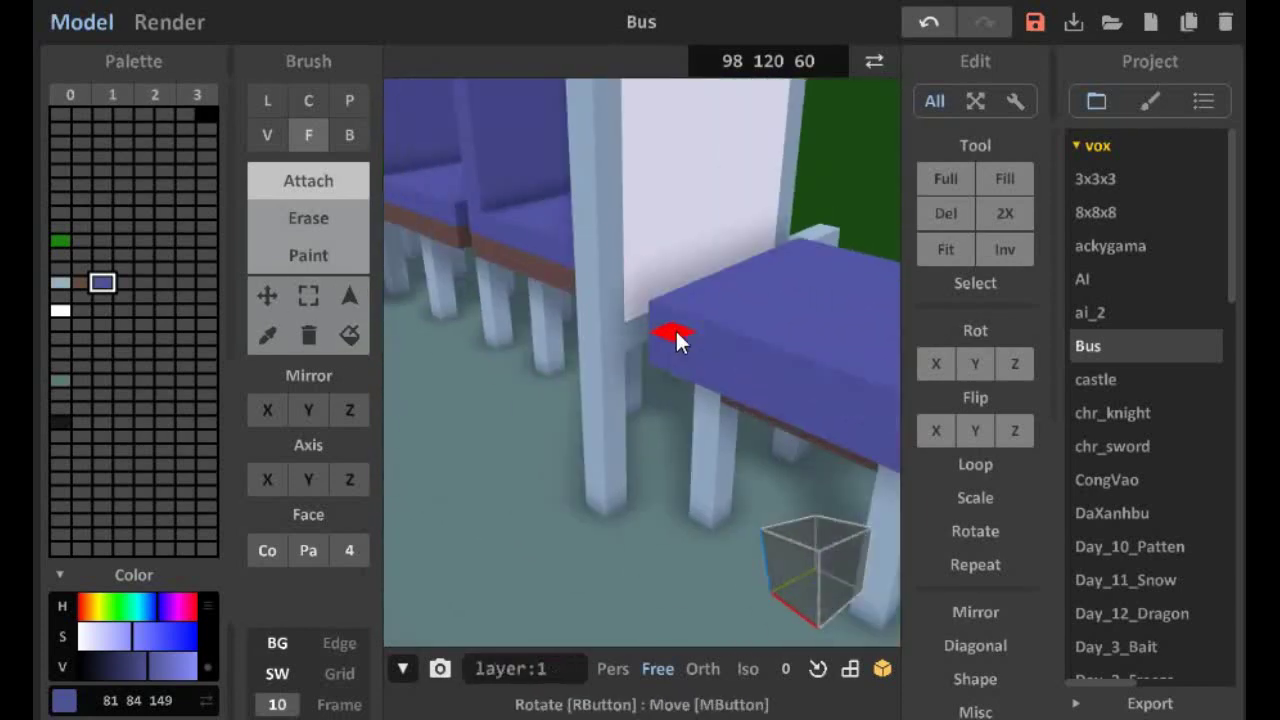
key("ctrl+z")
key("b")
key("f")
left_click_drag(766, 282, 722, 144)
mouse_move(722, 144)
right_mouse_down()
mouse_move(623, 235)
mouse_move(609, 265)
mouse_move(629, 300)
mouse_move(509, 312)
right_mouse_up()
Add a small blue headrest on top of the driver's seat backrest
scroll(606, 276, "up", 2)
key("b")
key("f")
scroll(508, 312, "down", 3)
right_click_drag(651, 343, 692, 360)
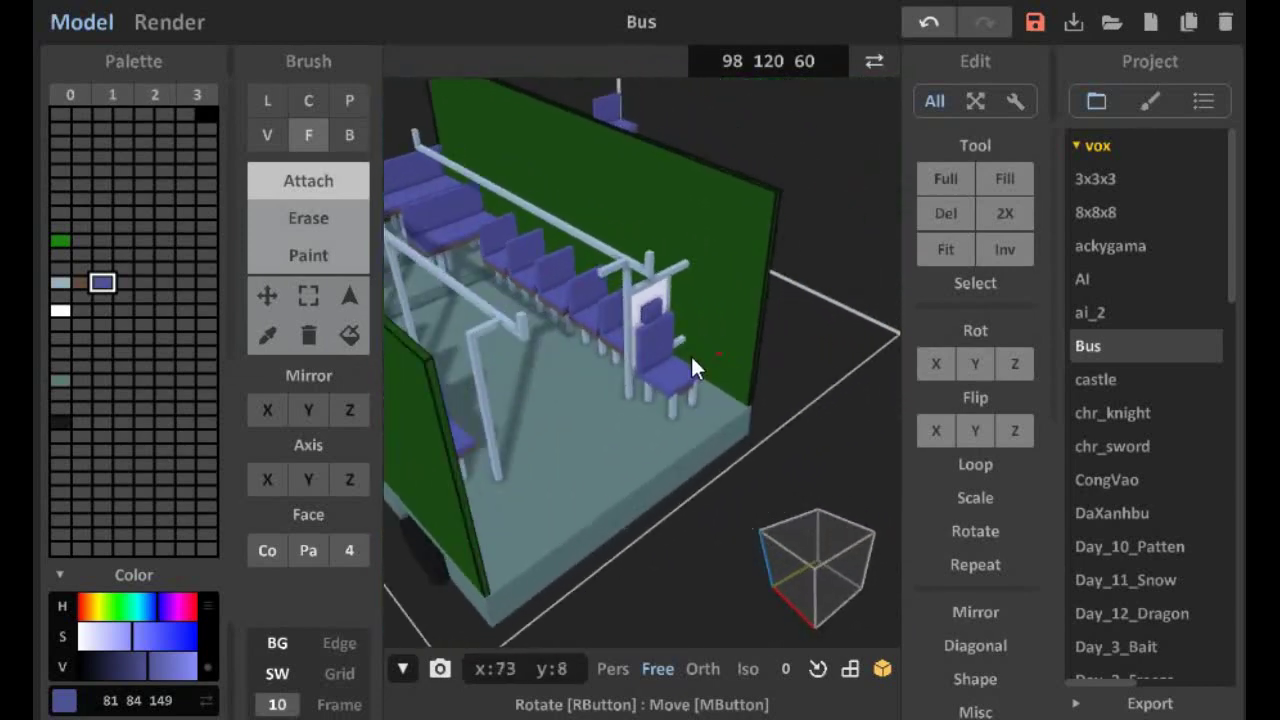
Add a light blue-grey horizontal bar from the front pole on the three-seat side to the green wall
scroll(650, 360, "up", 5)
right_click_drag(608, 363, 560, 330)
left_click(60, 282)
mouse_move(654, 420)
right_mouse_down()
mouse_move(529, 462)
mouse_move(625, 443)
mouse_move(646, 514)
mouse_move(766, 420)
mouse_move(629, 443)
mouse_move(638, 425)
mouse_move(608, 459)
right_mouse_up()
scroll(614, 424, "down", 3)
Resize the model volume's first dimension to 100 voxels, keeping 120 and 60 for the others
left_click(700, 60)
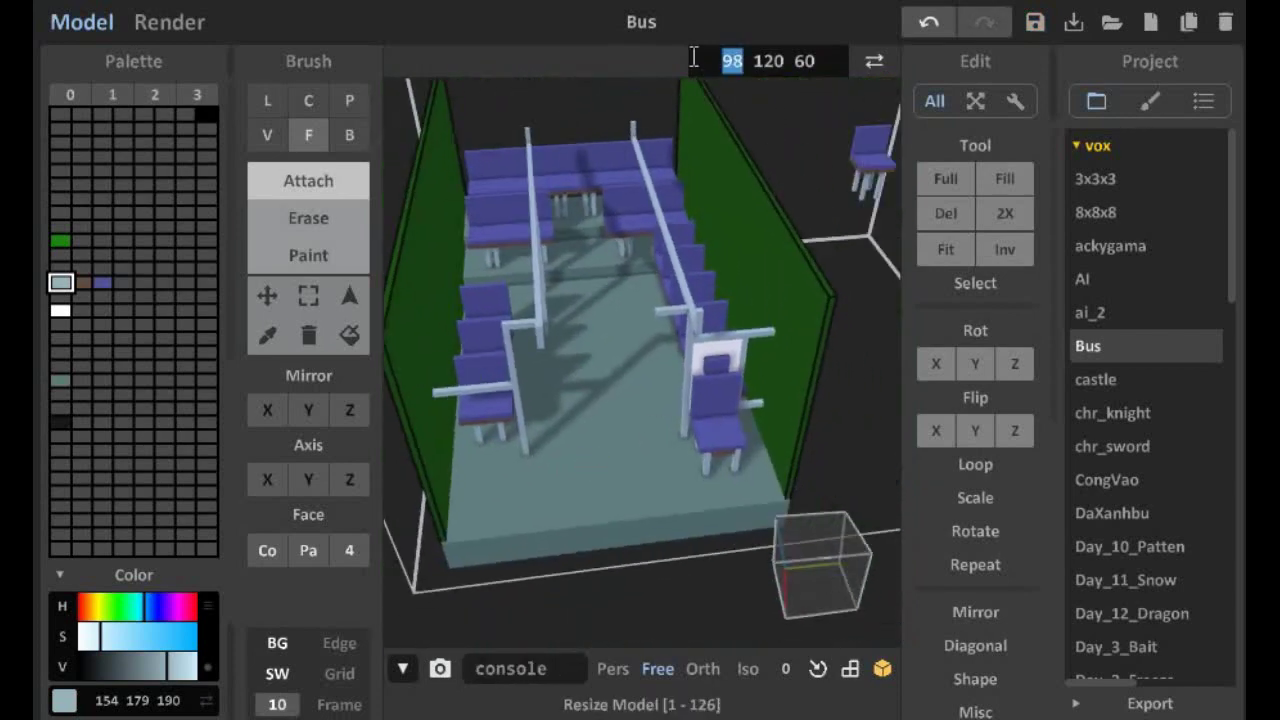
type("10")
key("Return")
left_click(700, 60)
type("100")
key("Return")
right_click_drag(571, 314, 737, 206)
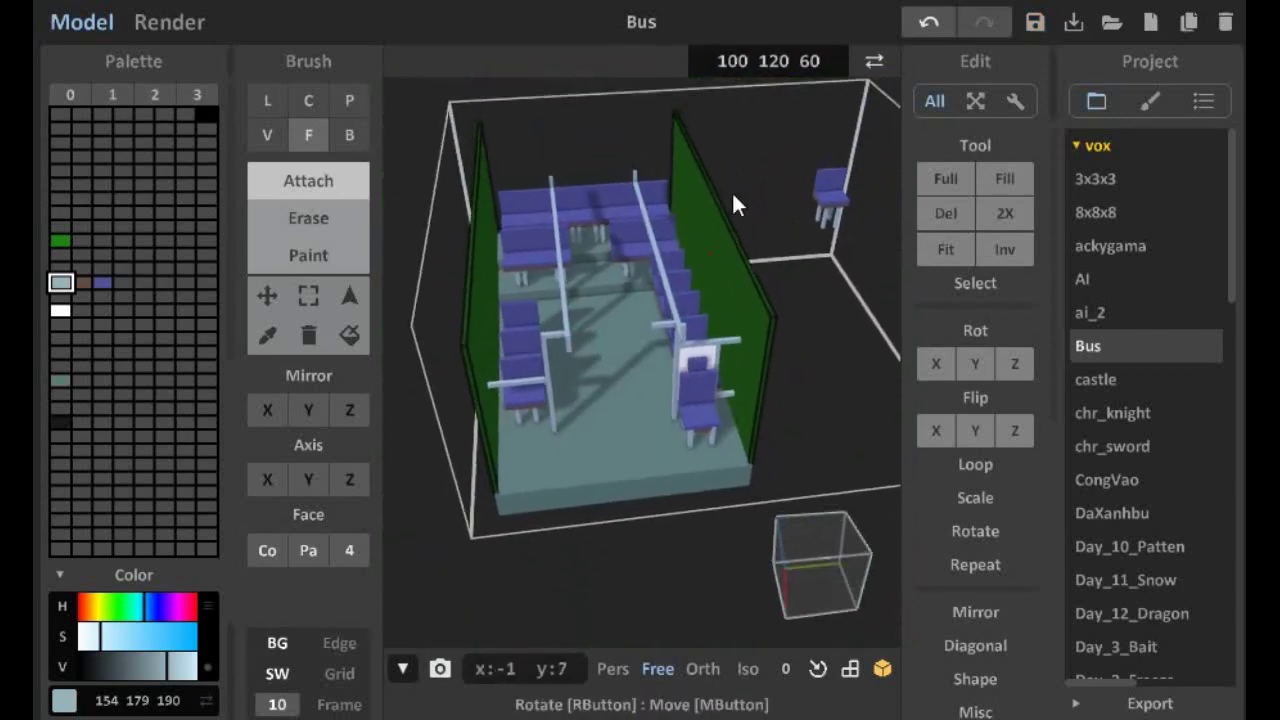
Resize the model volume's first dimension to 120 voxels, keeping 120 and 60 for the others
key("Tab")
mouse_move(690, 243)
right_mouse_down()
mouse_move(729, 366)
mouse_move(714, 306)
mouse_move(703, 434)
mouse_move(729, 437)
mouse_move(622, 383)
mouse_move(542, 522)
mouse_move(600, 450)
right_mouse_up()
key("Tab")
left_click(752, 62)
type("120")
key("Return")
right_click_drag(597, 117, 870, 284)
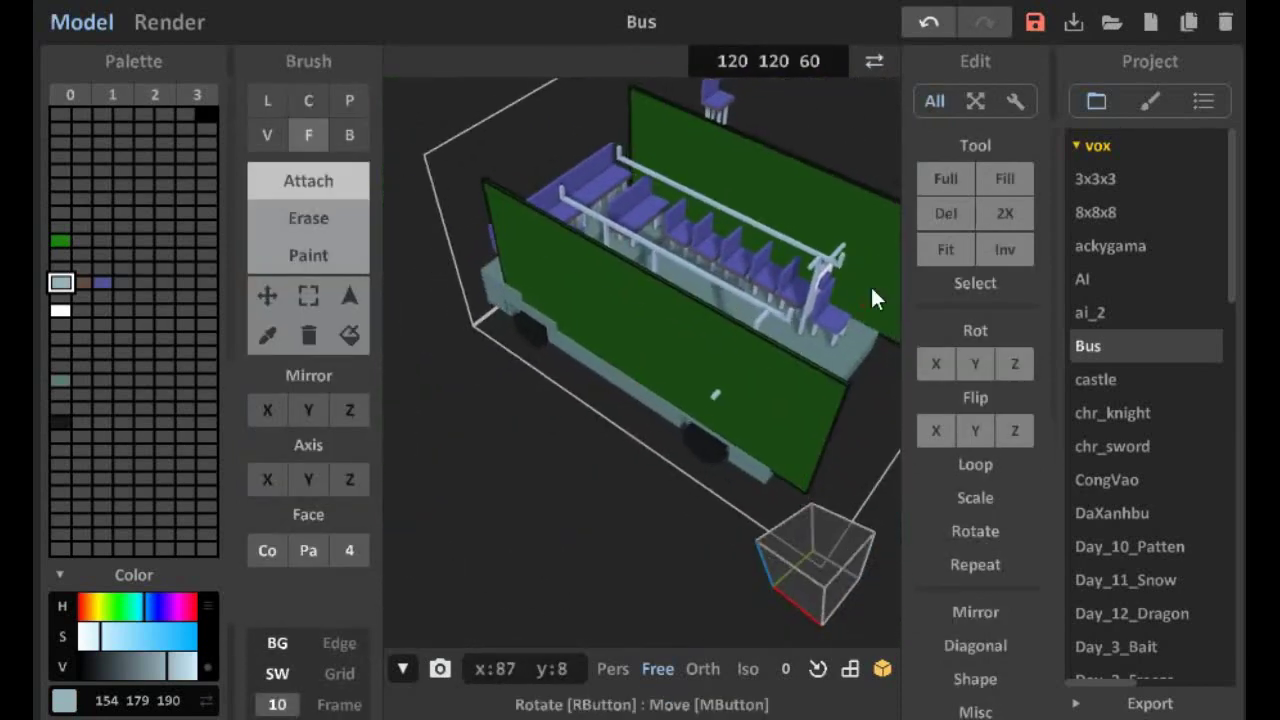
Build a raised wall across the front end of the bus floor in the floor's grey-green, RGB 96 124 118
key("Tab")
mouse_move(767, 326)
right_mouse_down()
mouse_move(777, 306)
mouse_move(657, 280)
right_mouse_up()
key("Tab")
scroll(657, 280, "up", 8)
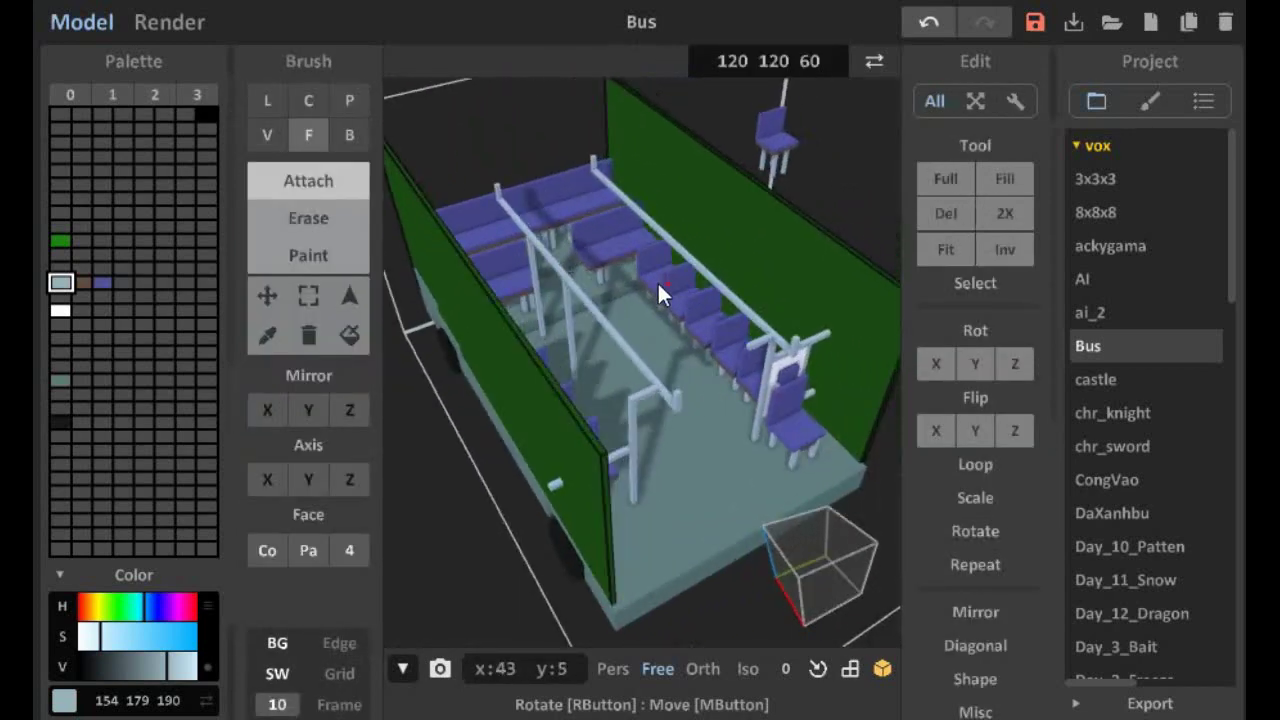
right_click_drag(698, 340, 643, 309)
left_click(60, 380)
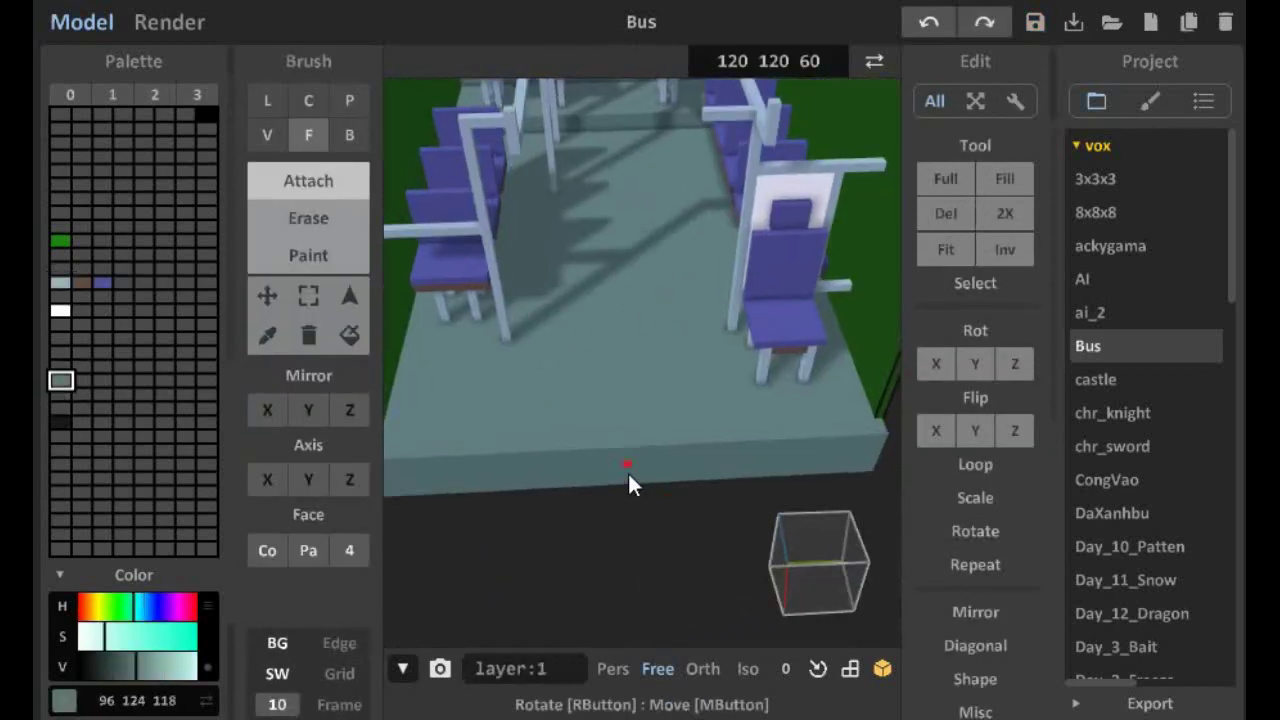
mouse_move(628, 480)
right_mouse_down()
mouse_move(594, 458)
mouse_move(653, 424)
mouse_move(590, 442)
mouse_move(568, 465)
mouse_move(497, 444)
mouse_move(494, 558)
mouse_move(617, 392)
mouse_move(522, 445)
mouse_move(608, 432)
mouse_move(528, 363)
mouse_move(660, 360)
mouse_move(711, 403)
right_mouse_up()
left_click(484, 467)
key("ctrl+z")
key("b")
left_click_drag(711, 403, 726, 374)
mouse_move(726, 374)
right_mouse_down()
mouse_move(654, 380)
mouse_move(760, 415)
right_mouse_up()
key("f")
mouse_move(696, 395)
left_mouse_down()
mouse_move(693, 419)
mouse_move(793, 481)
left_mouse_up()
Add a lower grey-green dashboard ledge behind the front wall, facing the driver's seat
key("b")
key("f")
mouse_move(793, 481)
right_mouse_down()
mouse_move(831, 400)
mouse_move(694, 457)
mouse_move(634, 446)
mouse_move(711, 455)
mouse_move(671, 520)
mouse_move(651, 491)
mouse_move(663, 503)
mouse_move(649, 558)
mouse_move(703, 463)
mouse_move(766, 540)
mouse_move(595, 537)
mouse_move(592, 510)
right_mouse_up()
key("b")
key("f")
key("b")
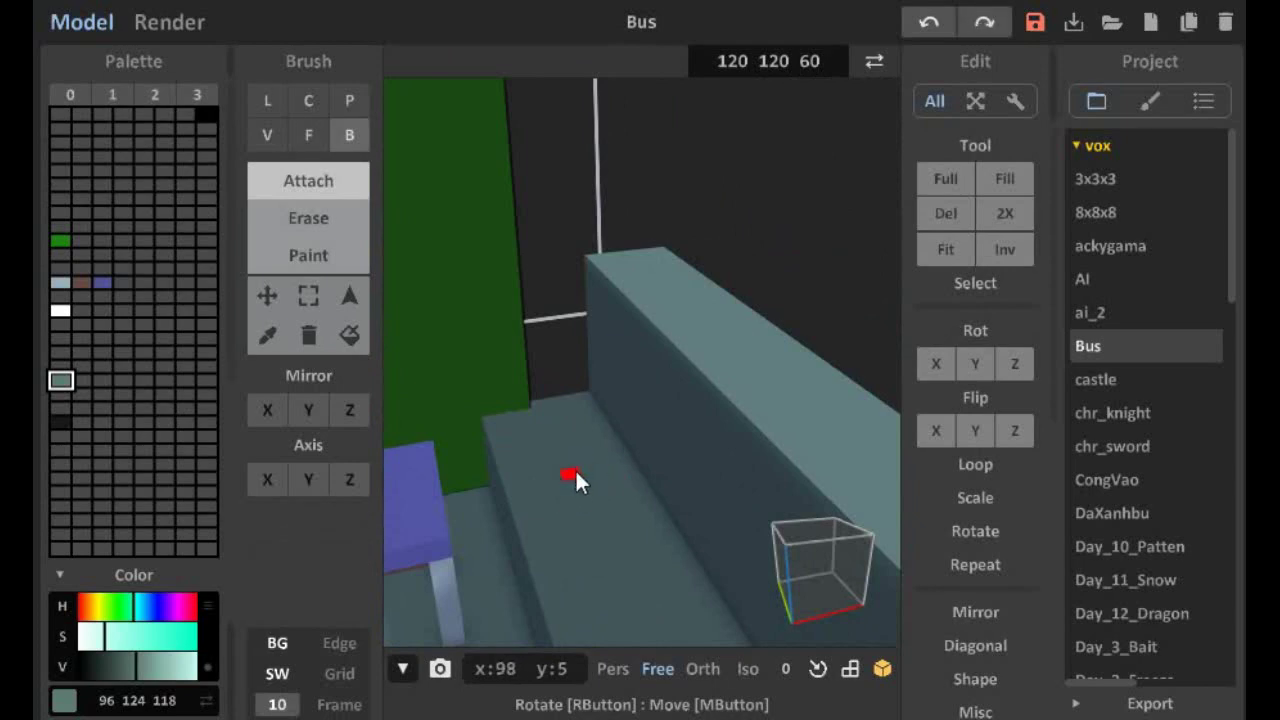
Build a small black steering wheel, RGB 26 26 26, on the dashboard ledge and save the project
left_click(60, 422)
left_click(588, 445)
mouse_move(574, 413)
right_mouse_down()
mouse_move(514, 366)
mouse_move(529, 286)
mouse_move(791, 400)
mouse_move(371, 400)
mouse_move(575, 315)
mouse_move(585, 337)
mouse_move(688, 353)
mouse_move(689, 211)
mouse_move(671, 196)
mouse_move(702, 318)
mouse_move(642, 436)
mouse_move(628, 398)
mouse_move(575, 392)
right_mouse_up()
key("ctrl+z")
left_click(575, 315)
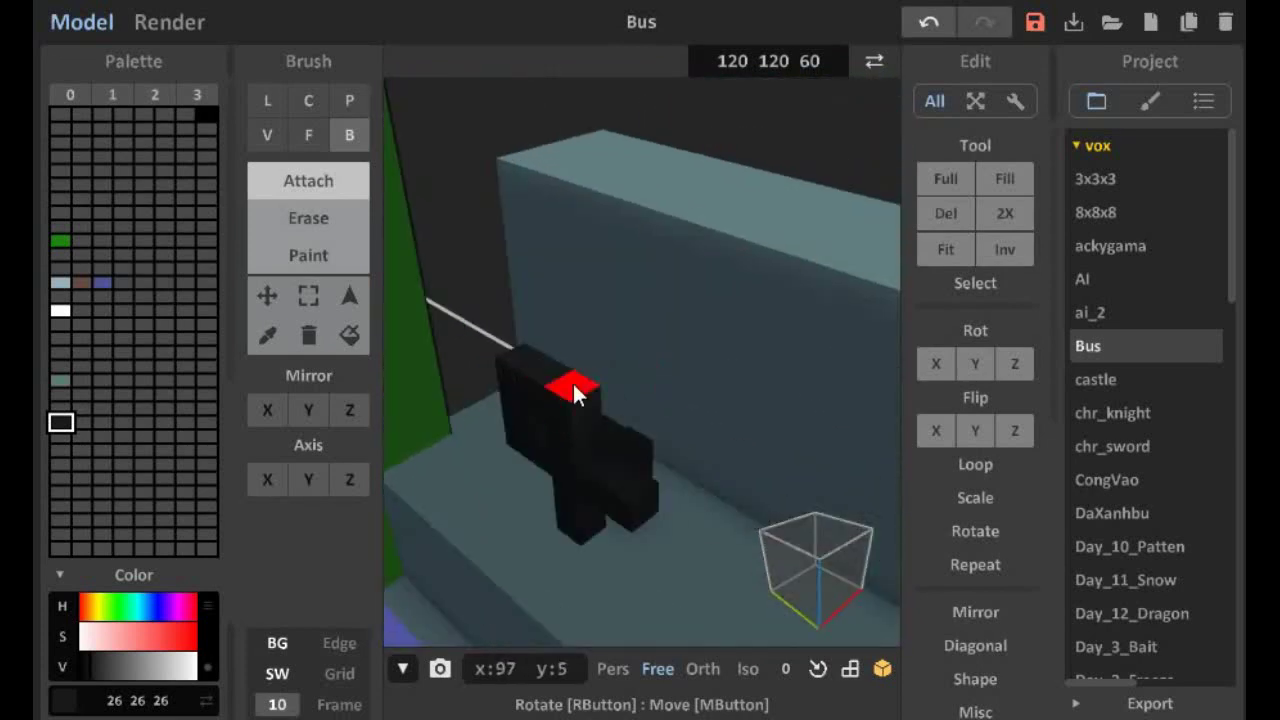
right_click_drag(588, 527, 729, 394)
key("s")
right_click_drag(757, 352, 994, 23)
left_click(1035, 22)
Remove the two large dark green side walls from the bus
mouse_move(800, 250)
right_mouse_down()
mouse_move(717, 351)
mouse_move(672, 346)
mouse_move(724, 205)
right_mouse_up()
key("Tab")
mouse_move(371, 67)
right_mouse_down()
mouse_move(712, 412)
mouse_move(671, 377)
mouse_move(738, 323)
mouse_move(681, 285)
mouse_move(708, 366)
mouse_move(609, 366)
right_mouse_up()
key("Tab")
key("Tab")
key("Tab")
key("Tab")
key("Tab")
Attach a dark green strip, RGB 32 135 18, along the lower side edge between the front corner and the front wheel
left_click(308, 180)
left_click(60, 240)
left_click_drag(462, 481, 533, 478)
right_click_drag(533, 487, 514, 523)
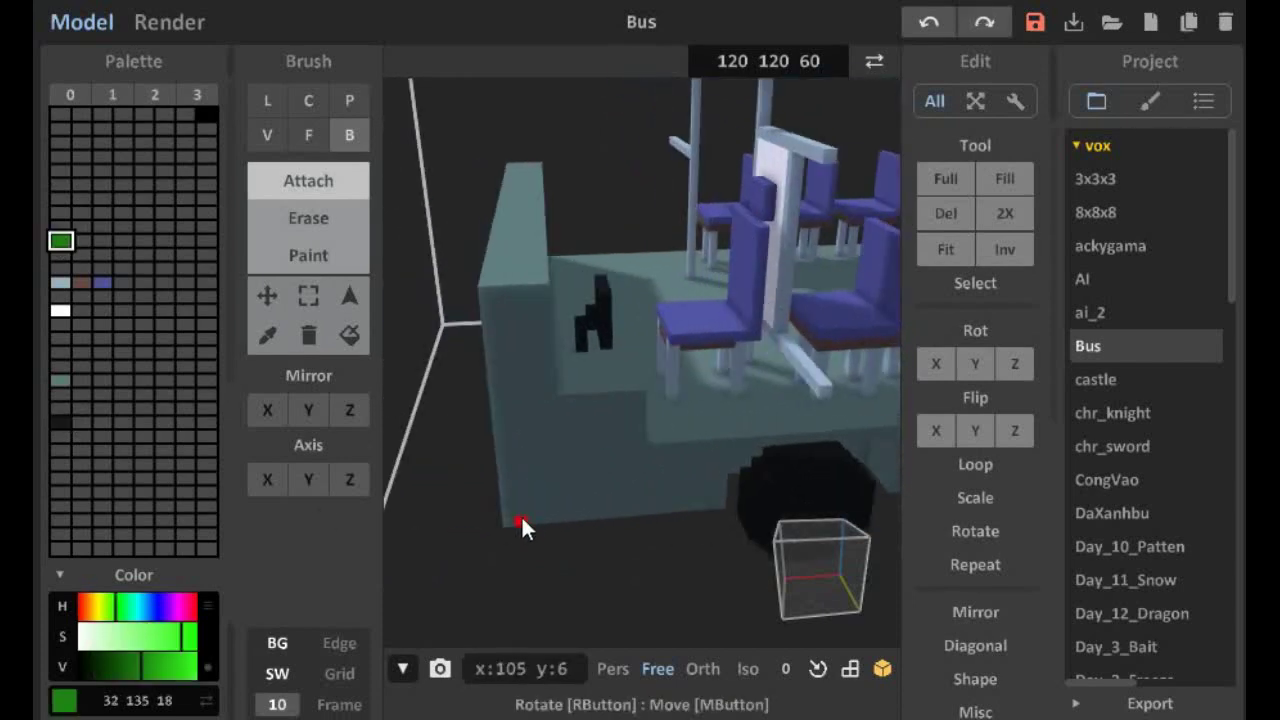
left_click_drag(514, 523, 668, 489)
key("f")
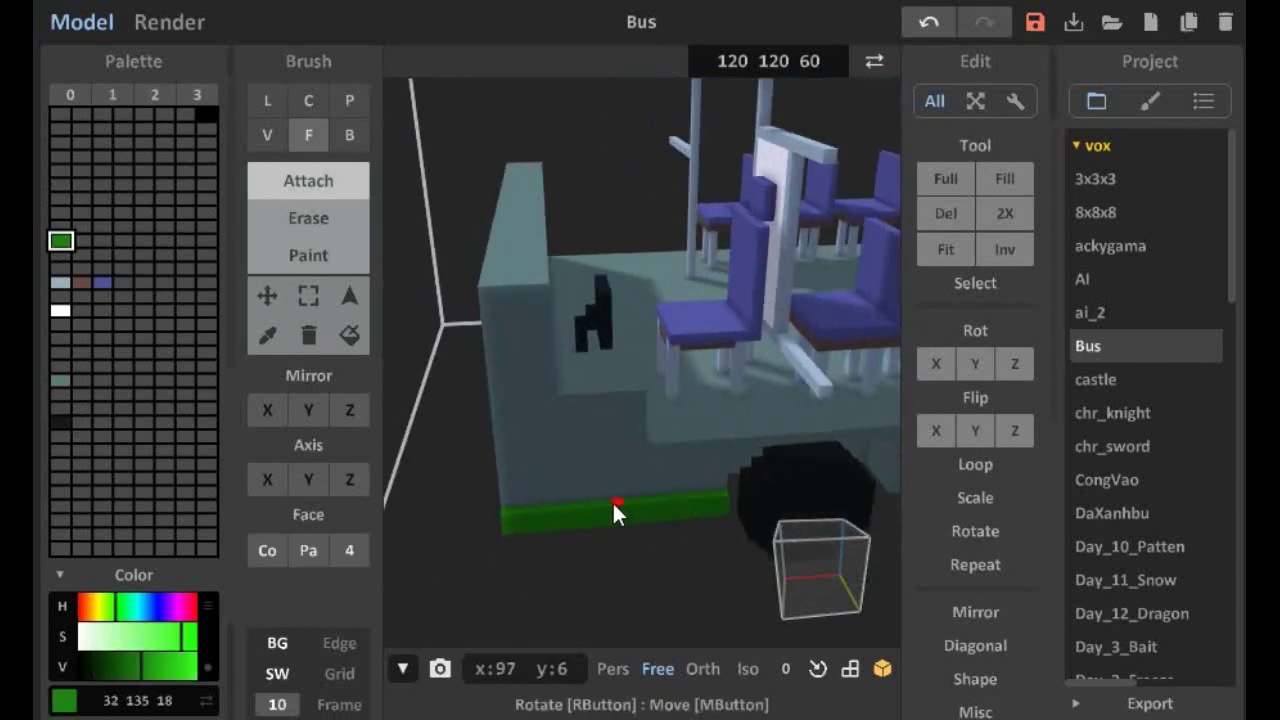
Raise the dark green trim on the side and wrap it across the lower front of the bus
right_click_drag(612, 500, 507, 497)
left_click_drag(507, 497, 494, 437)
mouse_move(494, 437)
right_mouse_down()
mouse_move(537, 497)
mouse_move(706, 500)
mouse_move(723, 551)
mouse_move(753, 510)
mouse_move(652, 290)
mouse_move(600, 371)
mouse_move(643, 400)
mouse_move(563, 500)
mouse_move(680, 368)
mouse_move(640, 343)
mouse_move(591, 391)
mouse_move(629, 314)
mouse_move(684, 328)
mouse_move(680, 290)
mouse_move(517, 435)
mouse_move(675, 325)
mouse_move(673, 363)
mouse_move(437, 530)
mouse_move(624, 440)
mouse_move(708, 450)
mouse_move(597, 512)
mouse_move(608, 517)
mouse_move(586, 477)
mouse_move(603, 480)
mouse_move(578, 470)
mouse_move(829, 501)
mouse_move(714, 421)
mouse_move(801, 396)
mouse_move(639, 508)
mouse_move(657, 523)
mouse_move(708, 509)
mouse_move(570, 533)
mouse_move(640, 466)
right_mouse_up()
key("b")
key("f")
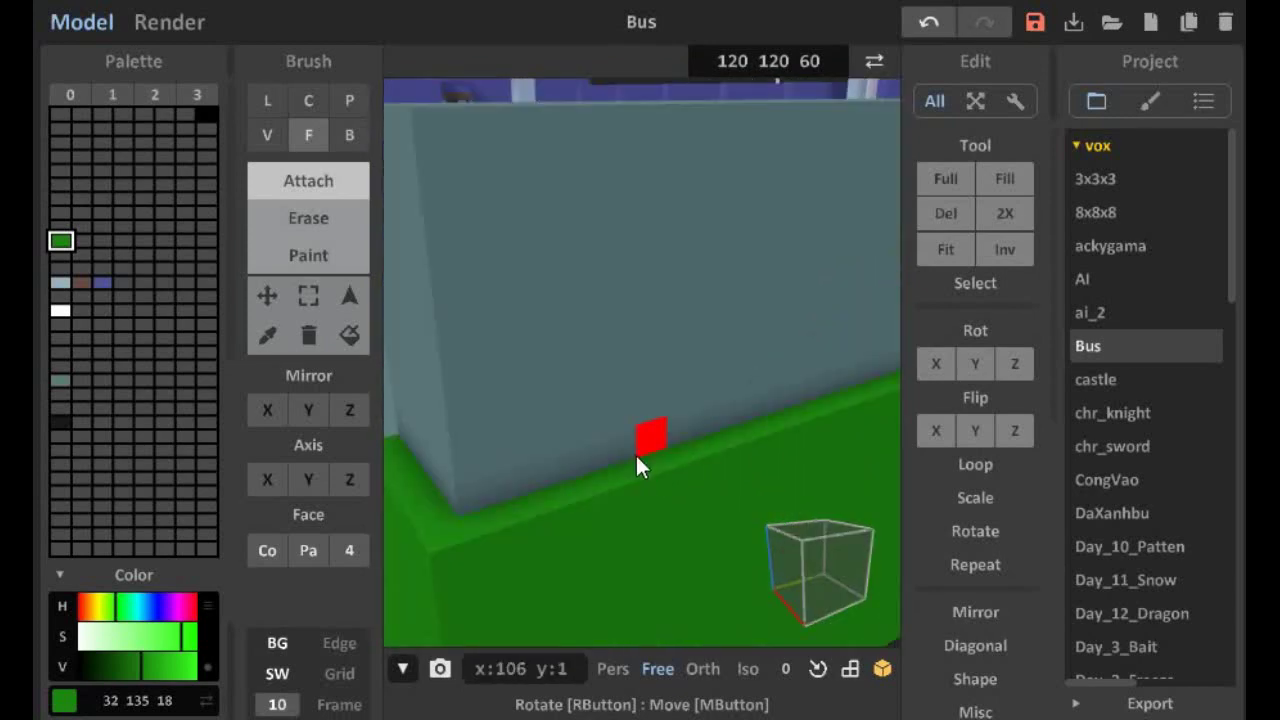
Erase the upper middle of the dark green front trim and bevel its two inner corners in steps
scroll(640, 466, "down", 5)
right_click_drag(597, 429, 543, 449)
key("b")
left_click_drag(539, 432, 852, 474)
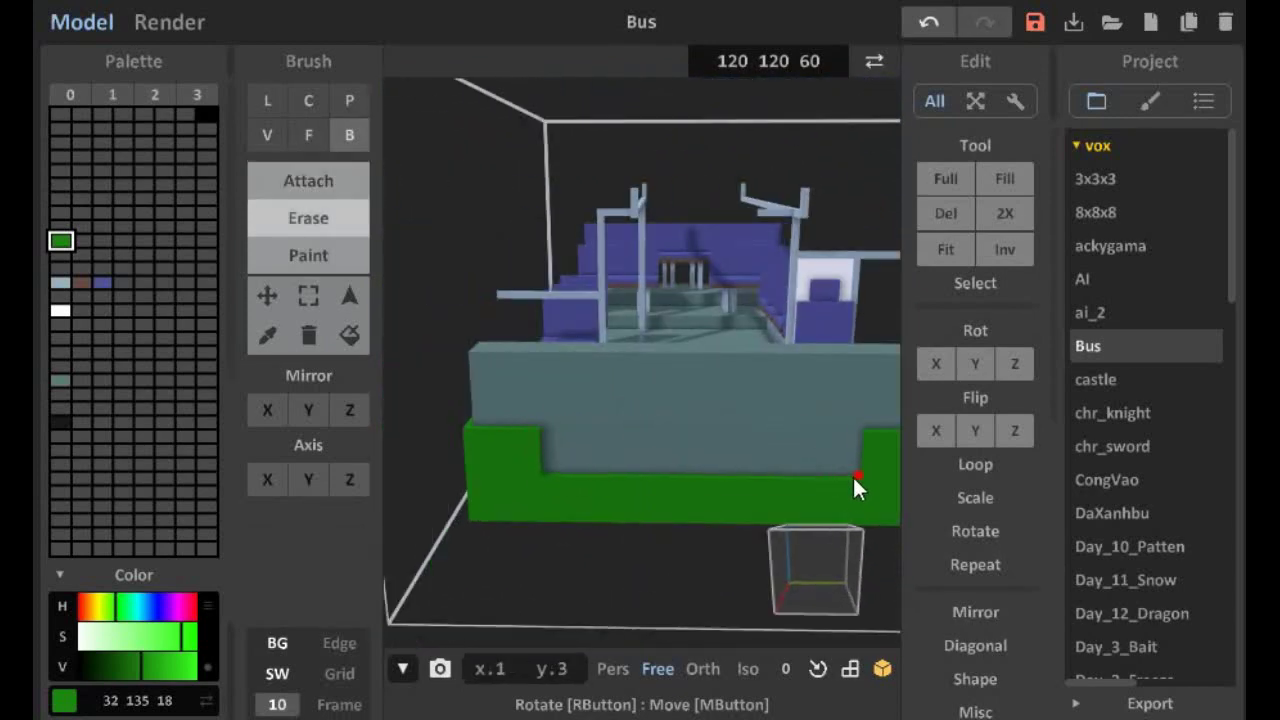
mouse_move(852, 474)
right_mouse_down()
mouse_move(729, 450)
mouse_move(777, 476)
right_mouse_up()
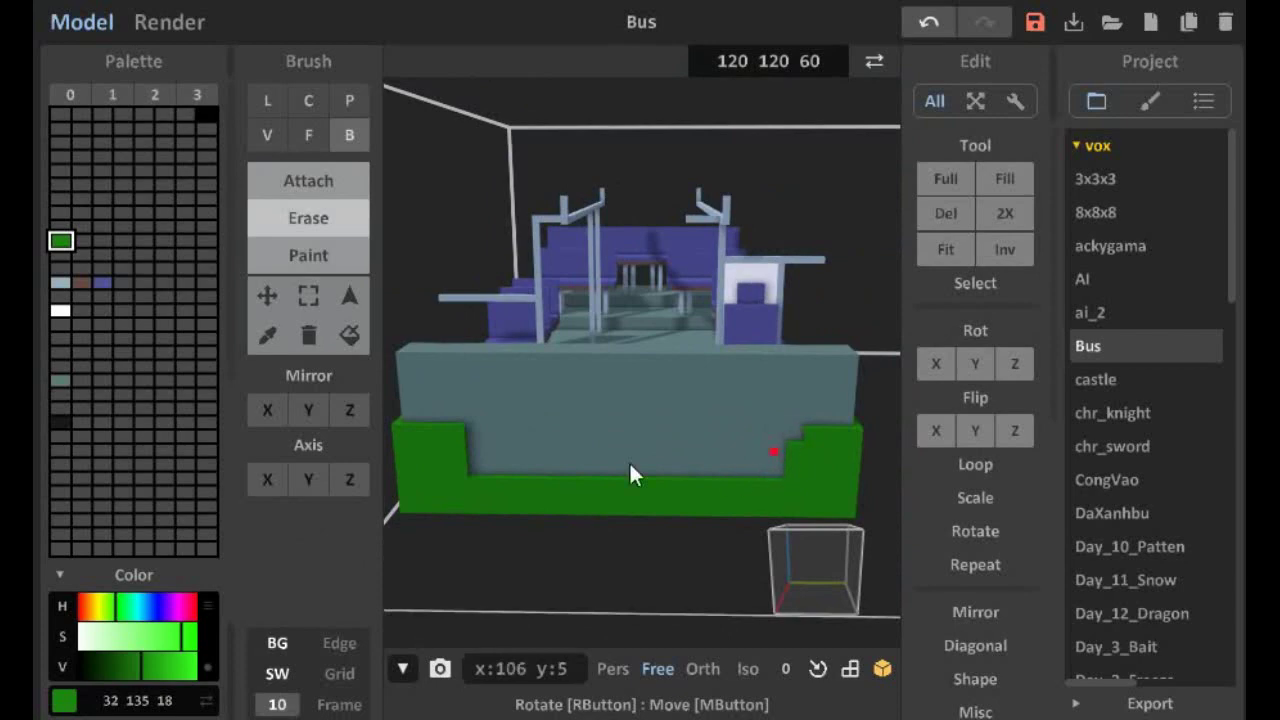
key("l")
left_click_drag(811, 443, 792, 453)
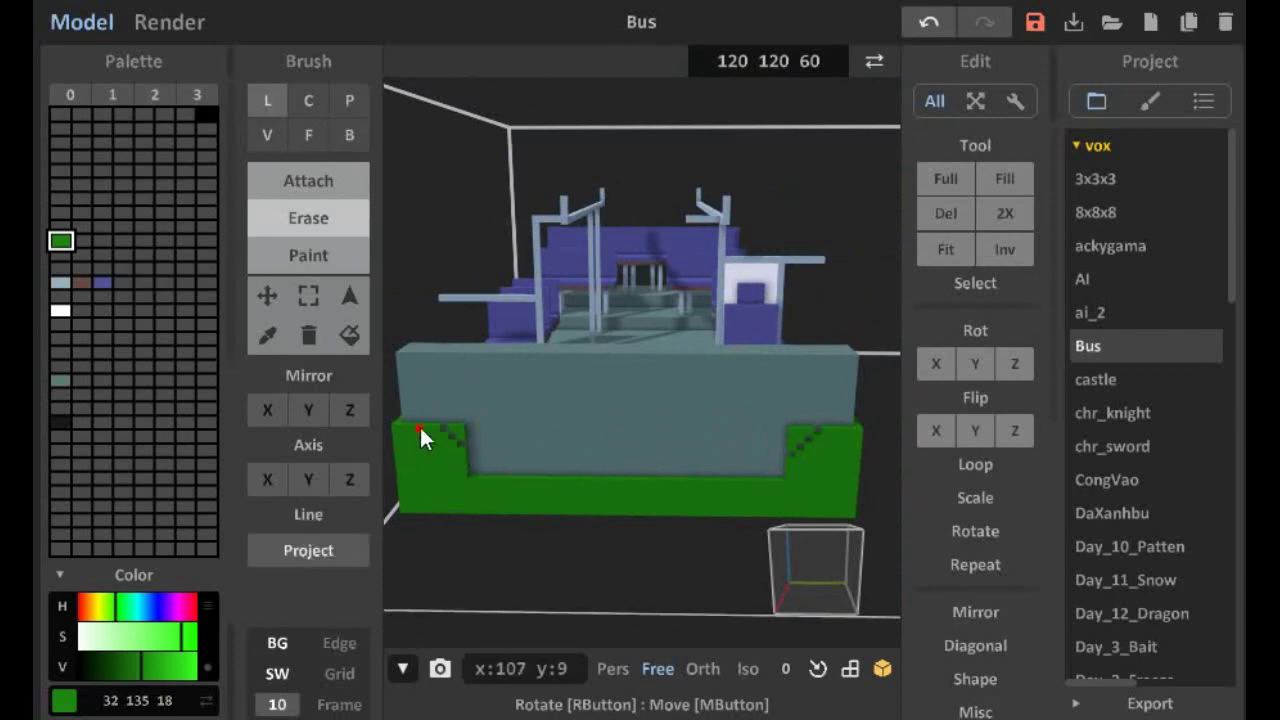
key("f")
left_click(460, 437)
Mix a lighter green, RGB 79 171 67, in the palette slot beside the dark green
scroll(704, 455, "down", 3)
scroll(644, 414, "up", 5)
right_click_drag(644, 414, 735, 478)
left_click(82, 240)
left_click(150, 636)
left_click_drag(152, 663, 157, 663)
key("b")
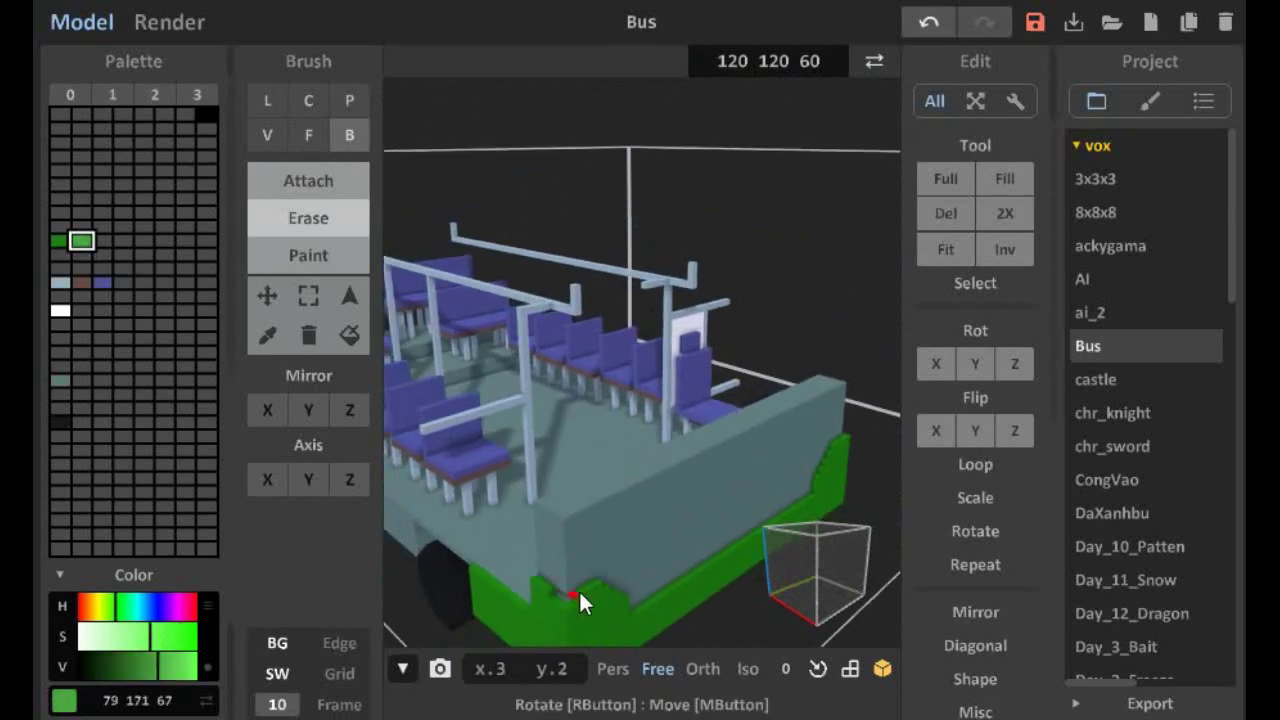
Raise a light green vertical pillar from the dark green trim at the front corner
key("a")
key("f")
left_click_drag(566, 534, 544, 286)
mouse_move(544, 286)
right_mouse_down()
mouse_move(537, 204)
mouse_move(568, 265)
mouse_move(611, 268)
mouse_move(598, 273)
right_mouse_up()
scroll(568, 207, "up", 4)
scroll(580, 230, "up", 3)
key("b")
scroll(552, 302, "up", 2)
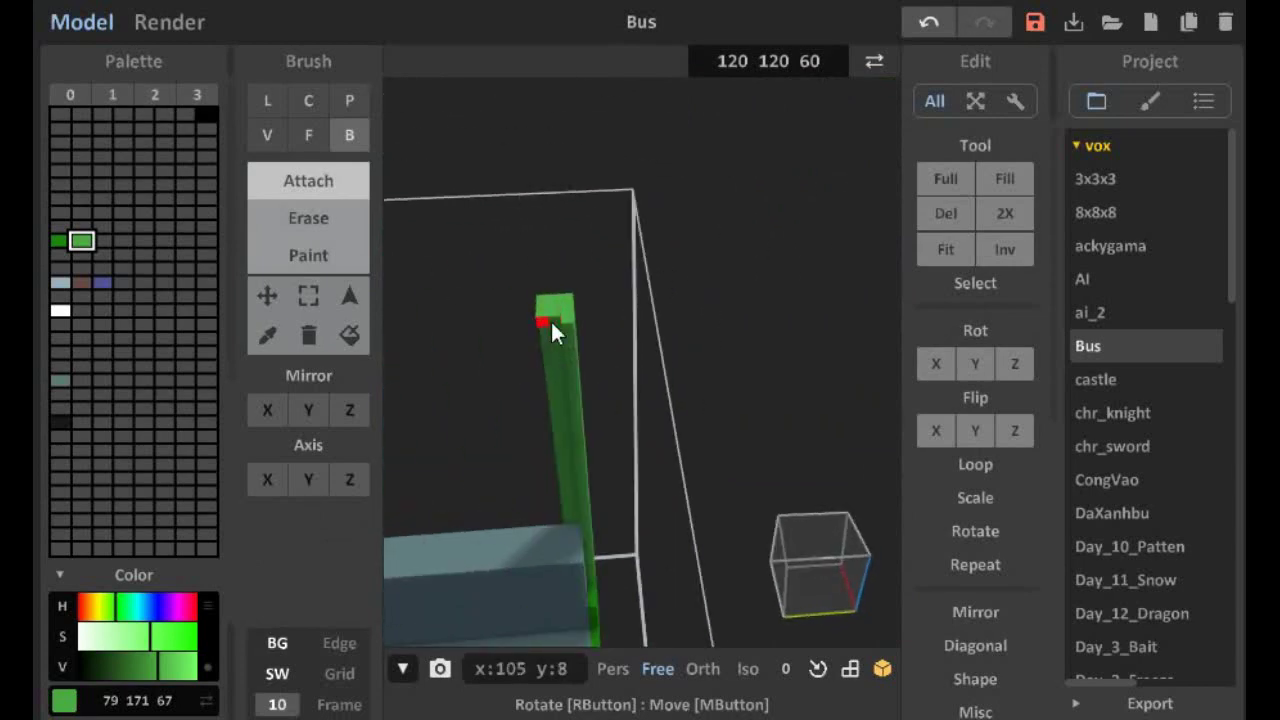
Fill the narrow recess beside the rear wheel with the body's grey-green, RGB 96 124 118
key("v")
mouse_move(551, 329)
right_mouse_down()
mouse_move(460, 346)
mouse_move(722, 230)
mouse_move(734, 415)
mouse_move(739, 287)
mouse_move(592, 400)
mouse_move(246, 323)
right_mouse_up()
key("f")
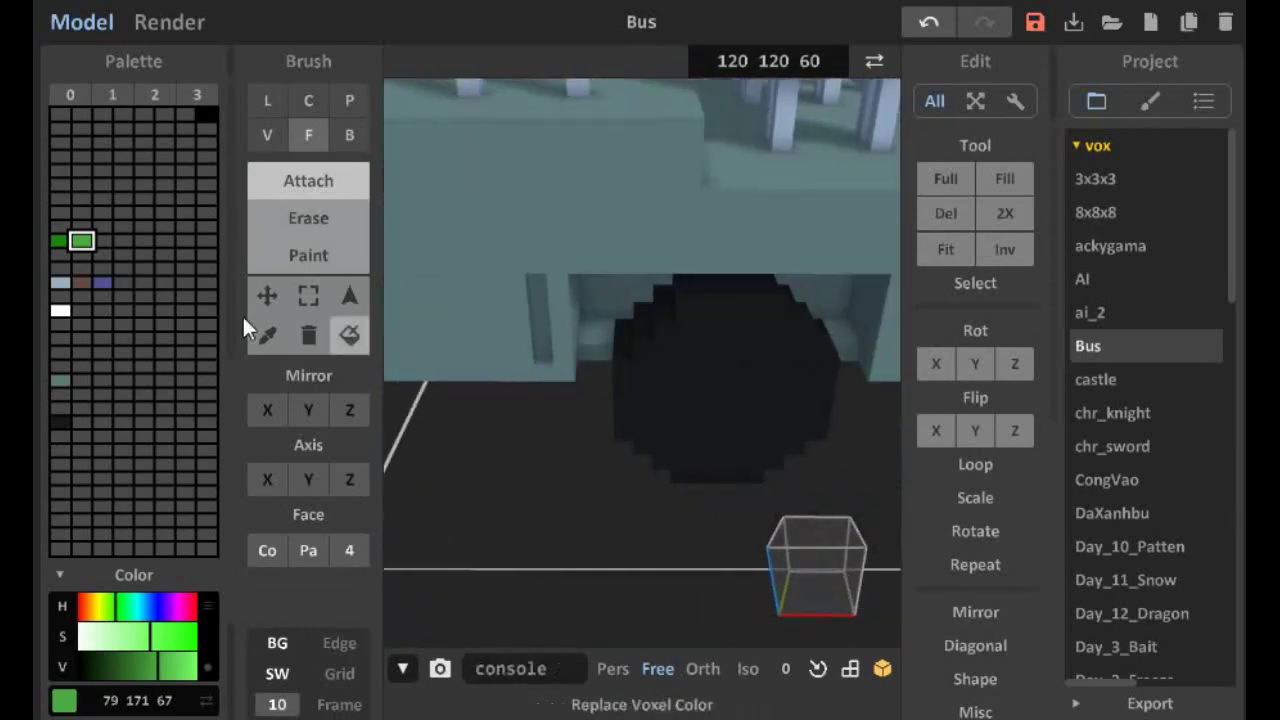
left_click(608, 289, "alt")
mouse_move(608, 289)
right_mouse_down()
mouse_move(526, 326)
mouse_move(688, 272)
mouse_move(535, 323)
right_mouse_up()
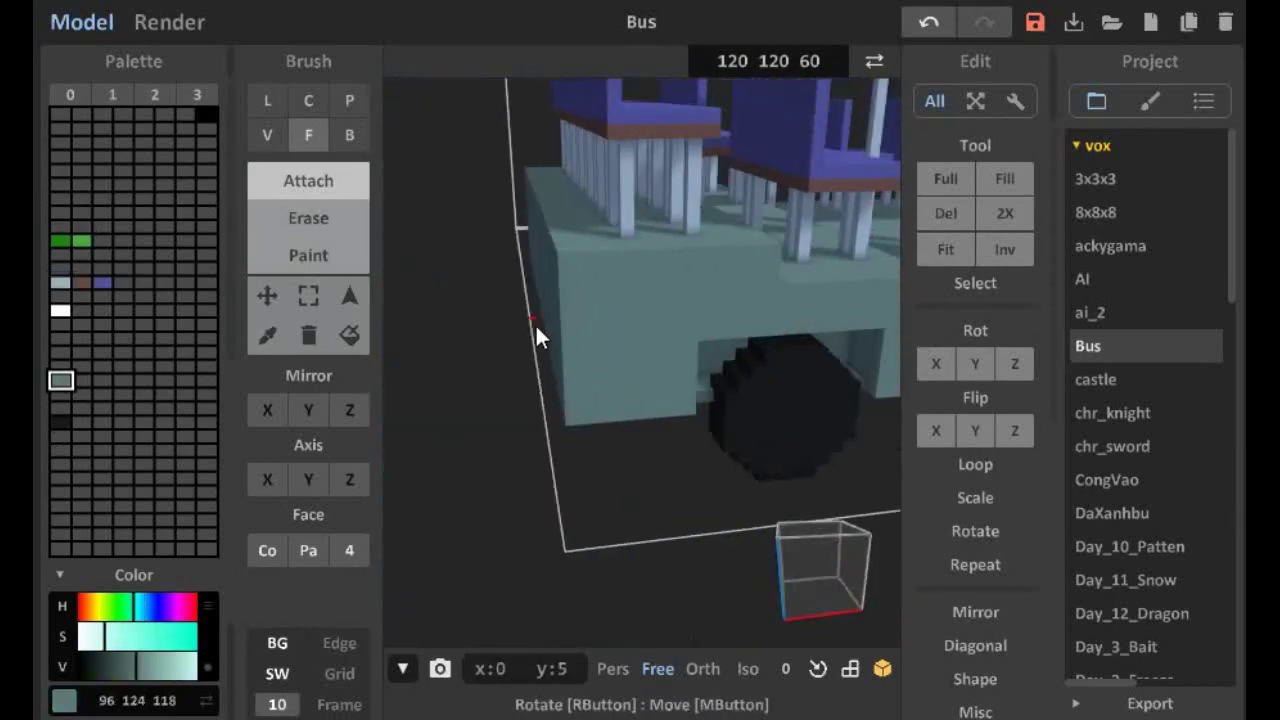
Cover the lower rear side and the rear end of the bus with dark green trim, RGB 32 135 18
left_click(60, 240)
key("b")
mouse_move(576, 250)
left_mouse_down()
mouse_move(572, 420)
mouse_move(681, 402)
left_mouse_up()
right_click_drag(681, 402, 685, 386)
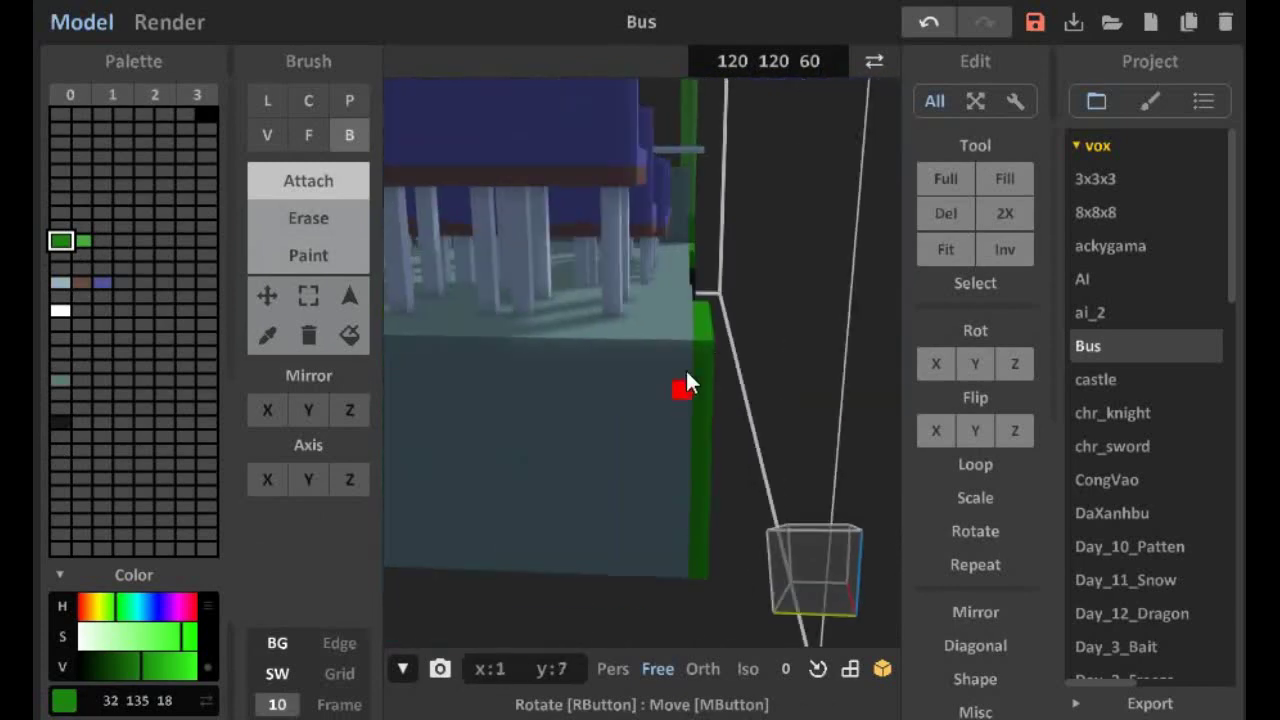
mouse_move(694, 566)
right_mouse_down()
mouse_move(771, 443)
mouse_move(762, 397)
mouse_move(605, 528)
mouse_move(760, 494)
right_mouse_up()
key("f")
mouse_move(686, 523)
right_mouse_down()
mouse_move(594, 448)
mouse_move(246, 463)
right_mouse_up()
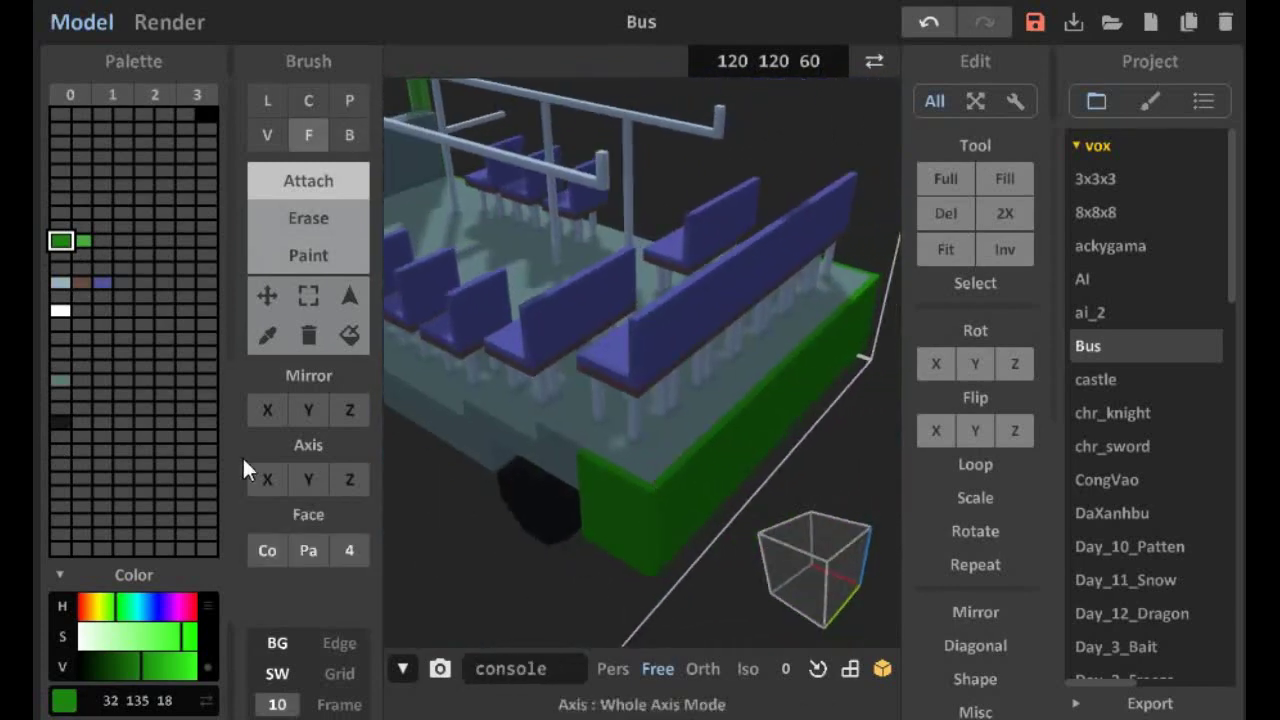
Raise a light green pillar, RGB 79 171 67, from the rear corner of the dark green trim
right_click_drag(560, 450, 669, 477)
key("ctrl+z")
key("b")
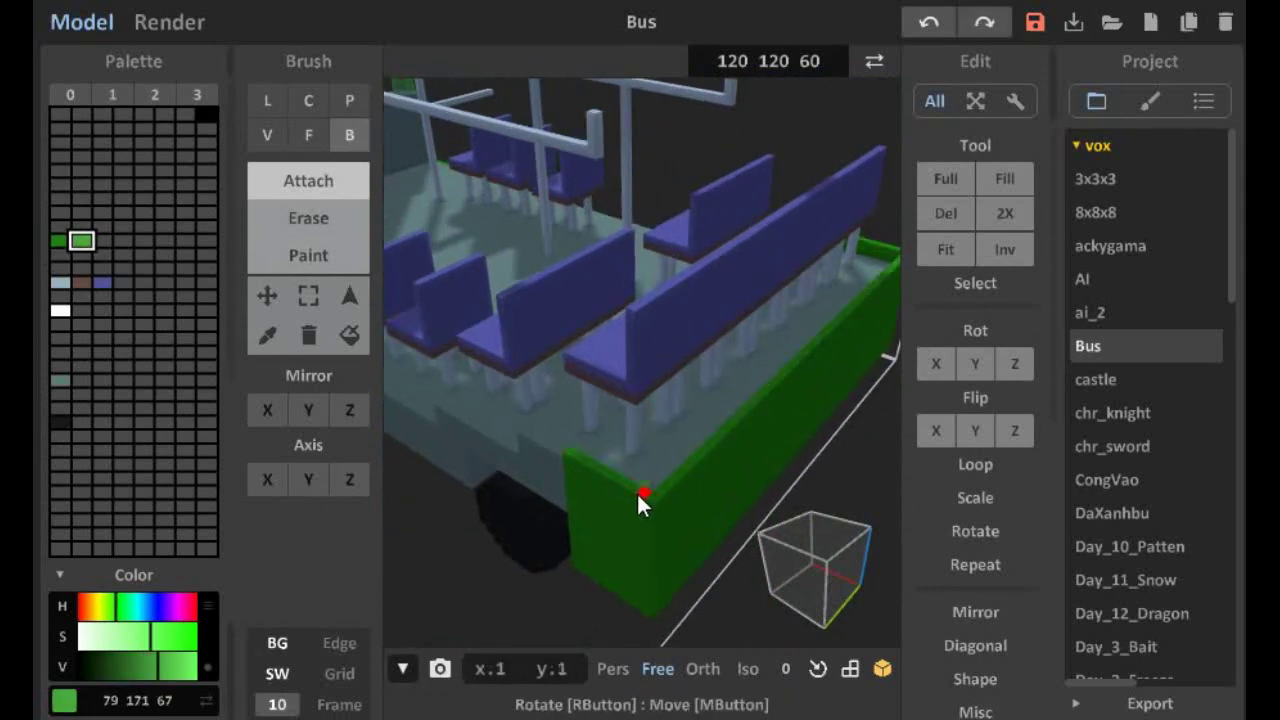
left_click_drag(636, 491, 665, 486)
key("f")
mouse_move(665, 486)
right_mouse_down()
mouse_move(677, 623)
mouse_move(649, 294)
mouse_move(757, 460)
right_mouse_up()
left_click(758, 456)
Add a thick light green roof beam along the bus and light green base voxels at the driver-side front corner
mouse_move(719, 296)
right_mouse_down()
mouse_move(688, 500)
mouse_move(786, 291)
mouse_move(654, 314)
mouse_move(548, 395)
mouse_move(661, 335)
mouse_move(824, 405)
mouse_move(792, 535)
mouse_move(510, 578)
mouse_move(420, 450)
mouse_move(456, 388)
mouse_move(531, 323)
mouse_move(751, 243)
mouse_move(734, 283)
mouse_move(620, 160)
mouse_move(636, 134)
mouse_move(622, 197)
mouse_move(460, 111)
mouse_move(703, 560)
mouse_move(646, 443)
mouse_move(597, 460)
mouse_move(726, 309)
mouse_move(640, 352)
mouse_move(529, 366)
mouse_move(611, 371)
mouse_move(571, 563)
mouse_move(553, 484)
mouse_move(612, 622)
right_mouse_up()
key("e")
key("a")
key("e")
key("a")
key("b")
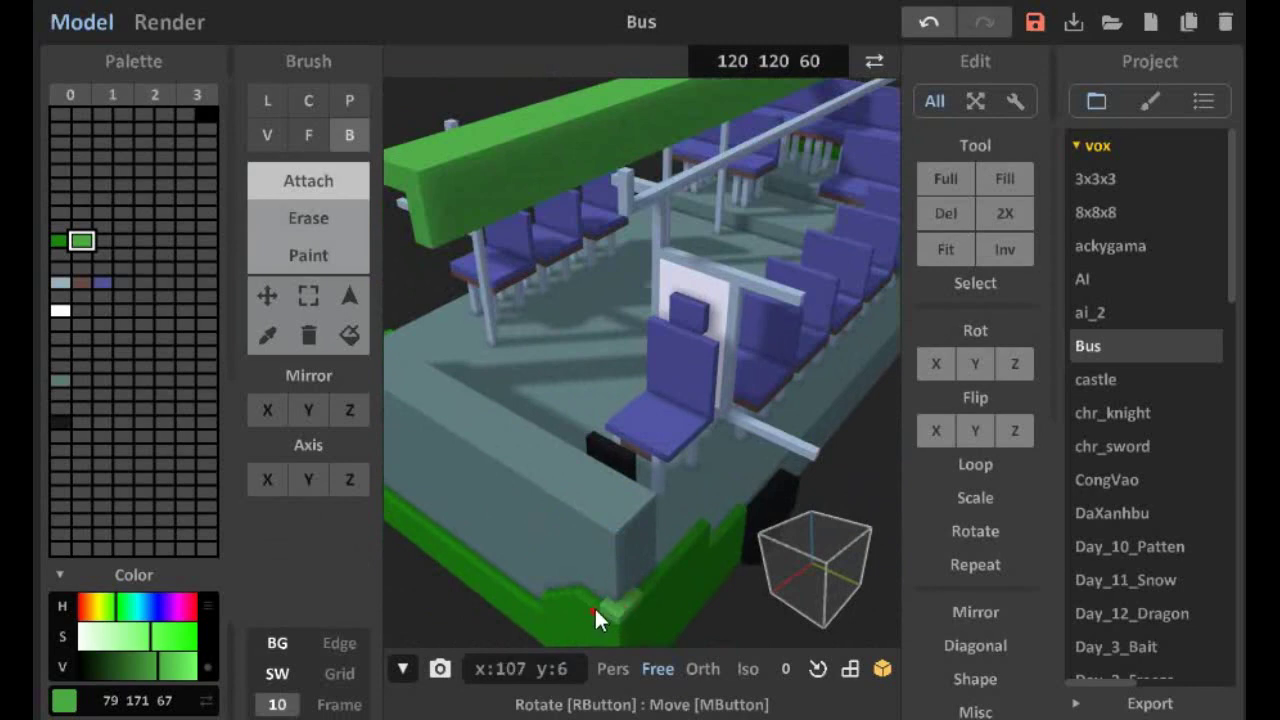
Raise the driver-side front pillar, complete the light green frame around the windscreen opening, and save the project
key("f")
left_click_drag(594, 608, 591, 126)
mouse_move(591, 126)
right_mouse_down()
mouse_move(594, 206)
mouse_move(708, 250)
mouse_move(603, 218)
mouse_move(649, 237)
right_mouse_up()
key("e")
key("a")
key("b")
key("f")
left_click_drag(649, 237, 715, 416)
key("ctrl+s")
right_click_drag(715, 416, 554, 449)
scroll(554, 449, "up", 3)
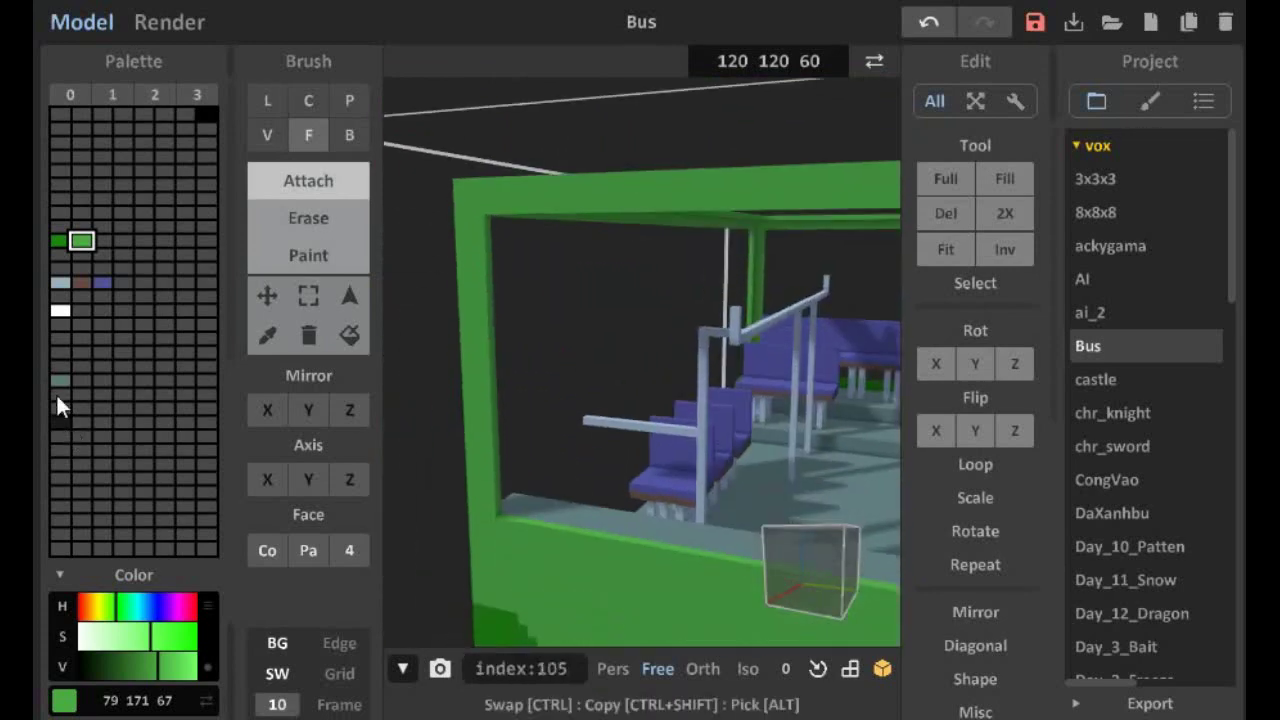
Add a black band, RGB 26 26 26, under the front roof beam inside the windscreen frame and save the project
left_click(61, 422)
mouse_move(430, 250)
right_mouse_down()
mouse_move(391, 229)
mouse_move(567, 248)
mouse_move(763, 362)
mouse_move(642, 338)
mouse_move(585, 518)
mouse_move(616, 510)
mouse_move(654, 334)
mouse_move(649, 471)
mouse_move(697, 494)
mouse_move(686, 452)
mouse_move(621, 470)
mouse_move(616, 422)
mouse_move(587, 403)
mouse_move(606, 451)
mouse_move(563, 409)
mouse_move(626, 471)
mouse_move(564, 170)
right_mouse_up()
key("b")
key("f")
key("ctrl+s")
scroll(667, 395, "up", 3)
key("e")
left_click(1035, 22)
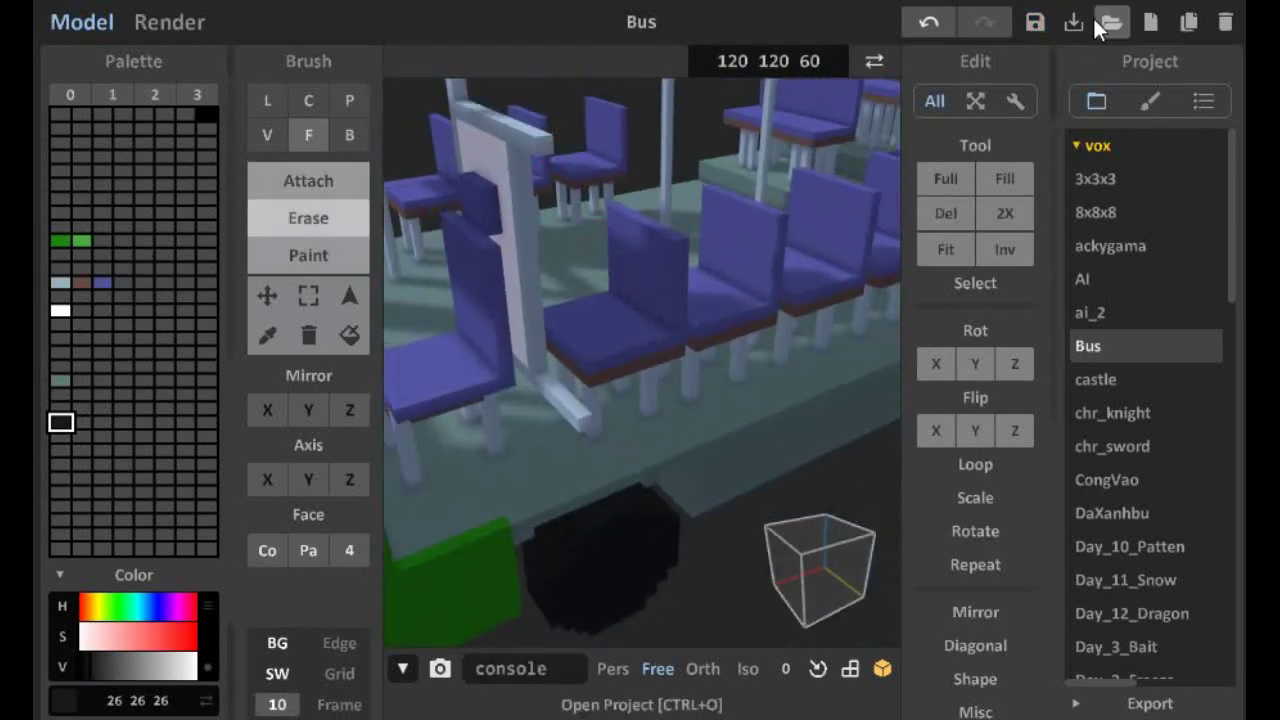
Place a small black block on the dark green trim at the base of the door-side front pillar
mouse_move(760, 230)
right_mouse_down()
mouse_move(699, 315)
mouse_move(737, 445)
mouse_move(689, 562)
mouse_move(746, 529)
right_mouse_up()
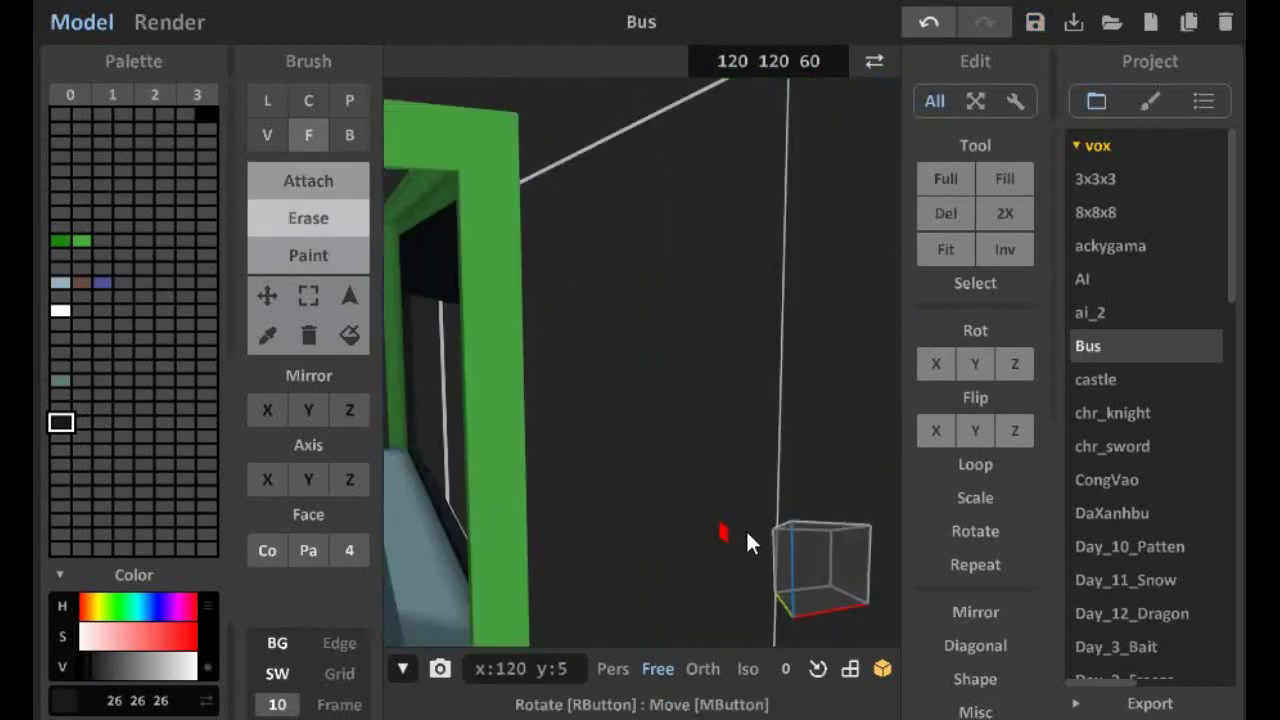
left_click(82, 240)
key("a")
mouse_move(490, 549)
right_mouse_down()
mouse_move(501, 566)
mouse_move(507, 513)
mouse_move(459, 440)
mouse_move(588, 530)
mouse_move(666, 557)
mouse_move(523, 557)
mouse_move(640, 540)
mouse_move(585, 478)
mouse_move(616, 538)
right_mouse_up()
left_click(459, 440, "alt")
key("b")
key("f")
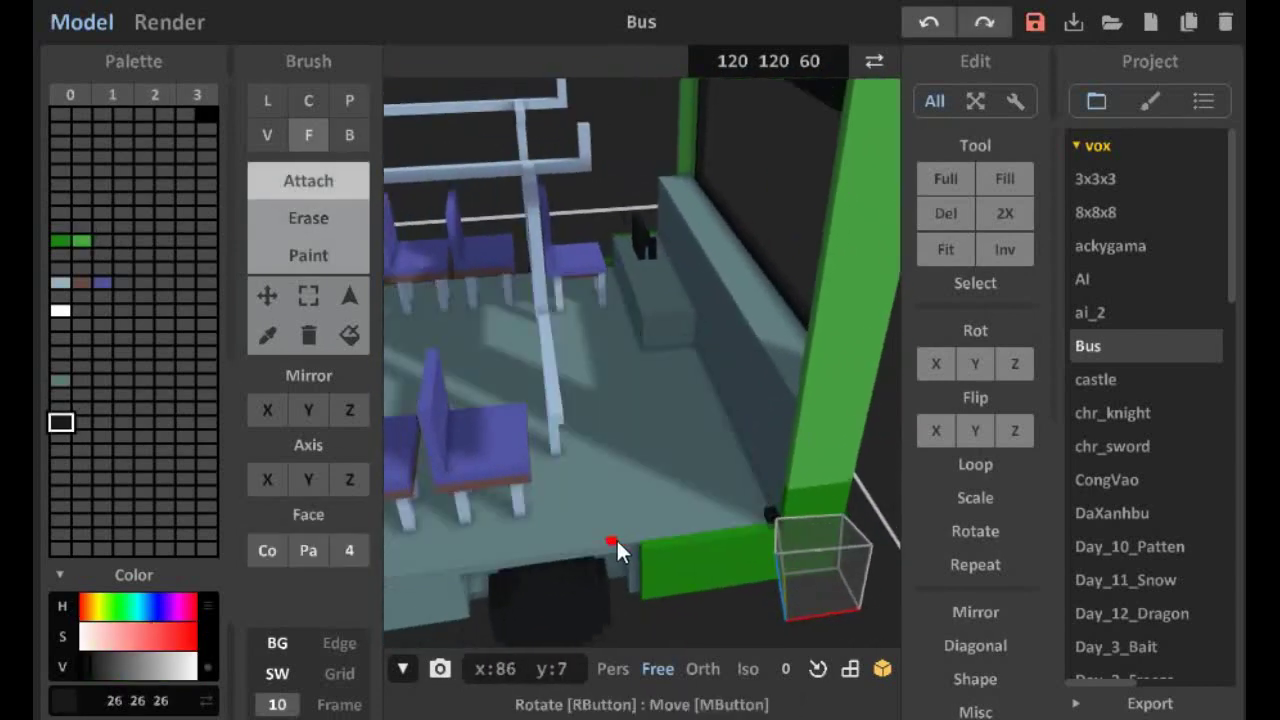
Raise two black vertical posts framing the doorway between the front pillar and the front wheel
mouse_move(608, 115)
right_mouse_down()
mouse_move(664, 265)
mouse_move(771, 314)
mouse_move(757, 263)
mouse_move(500, 418)
mouse_move(548, 392)
mouse_move(669, 437)
mouse_move(780, 404)
mouse_move(703, 461)
mouse_move(614, 160)
mouse_move(714, 278)
mouse_move(708, 395)
mouse_move(579, 477)
right_mouse_up()
key("b")
key("f")
key("b")
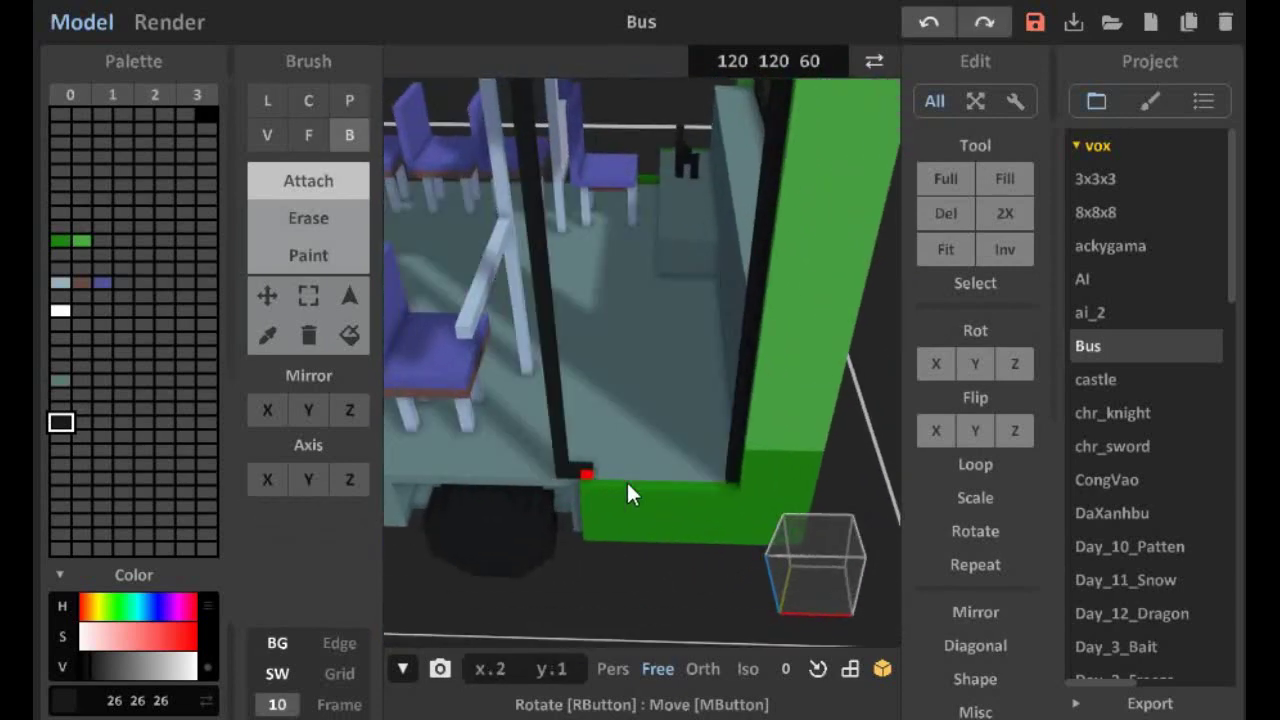
mouse_move(686, 423)
right_mouse_down()
mouse_move(571, 300)
mouse_move(693, 244)
mouse_move(609, 351)
mouse_move(594, 334)
mouse_move(620, 329)
mouse_move(673, 375)
mouse_move(987, 20)
mouse_move(809, 292)
mouse_move(945, 53)
mouse_move(534, 508)
right_mouse_up()
key("s")
key("ctrl+z")
key("a")
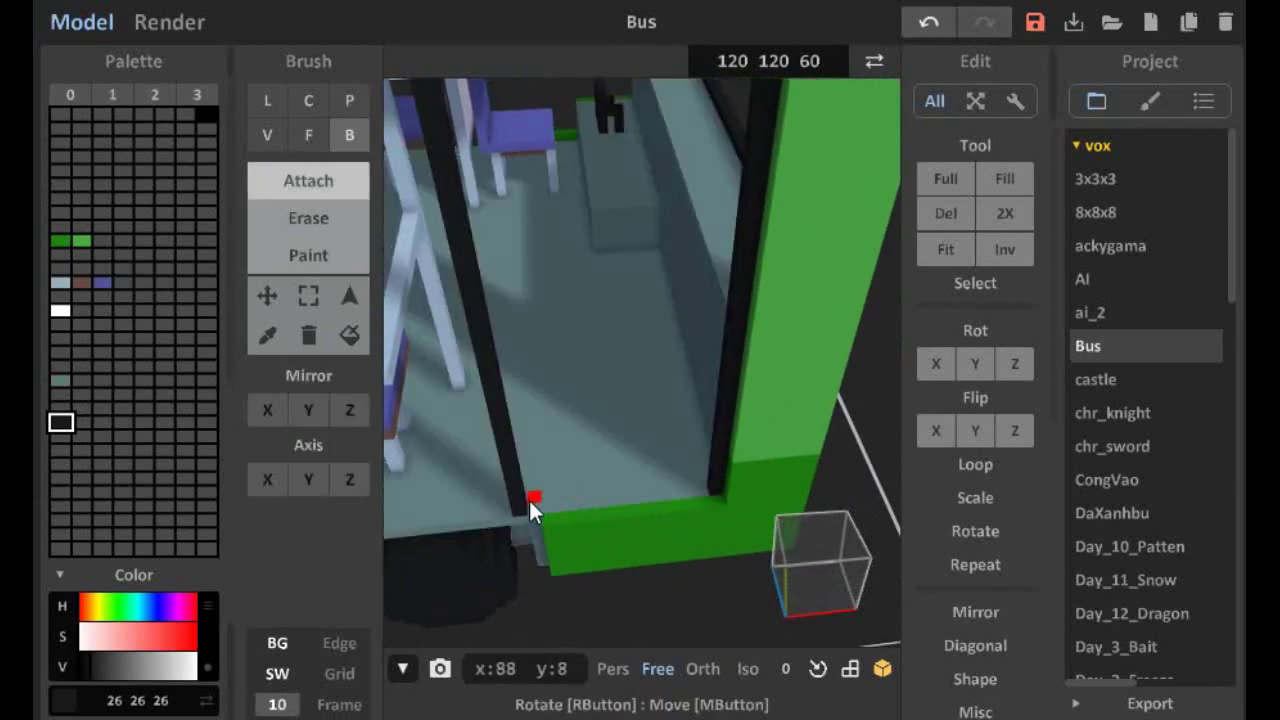
Add a black middle post in the doorway and a thick black band above it under the roof beam
key("f")
mouse_move(698, 485)
right_mouse_down()
mouse_move(609, 222)
mouse_move(640, 329)
mouse_move(645, 452)
mouse_move(700, 523)
mouse_move(682, 566)
mouse_move(634, 491)
mouse_move(600, 480)
mouse_move(548, 510)
mouse_move(697, 478)
mouse_move(505, 487)
mouse_move(562, 470)
right_mouse_up()
left_click(60, 240)
mouse_move(559, 413)
right_mouse_down()
mouse_move(702, 430)
mouse_move(741, 410)
mouse_move(702, 560)
mouse_move(537, 448)
mouse_move(506, 474)
mouse_move(694, 331)
mouse_move(680, 374)
mouse_move(743, 356)
mouse_move(698, 454)
mouse_move(734, 371)
mouse_move(708, 368)
mouse_move(689, 466)
mouse_move(580, 420)
mouse_move(694, 352)
mouse_move(660, 380)
right_mouse_up()
key("alt")
key("b")
key("f")
key("ctrl")
left_click(60, 422)
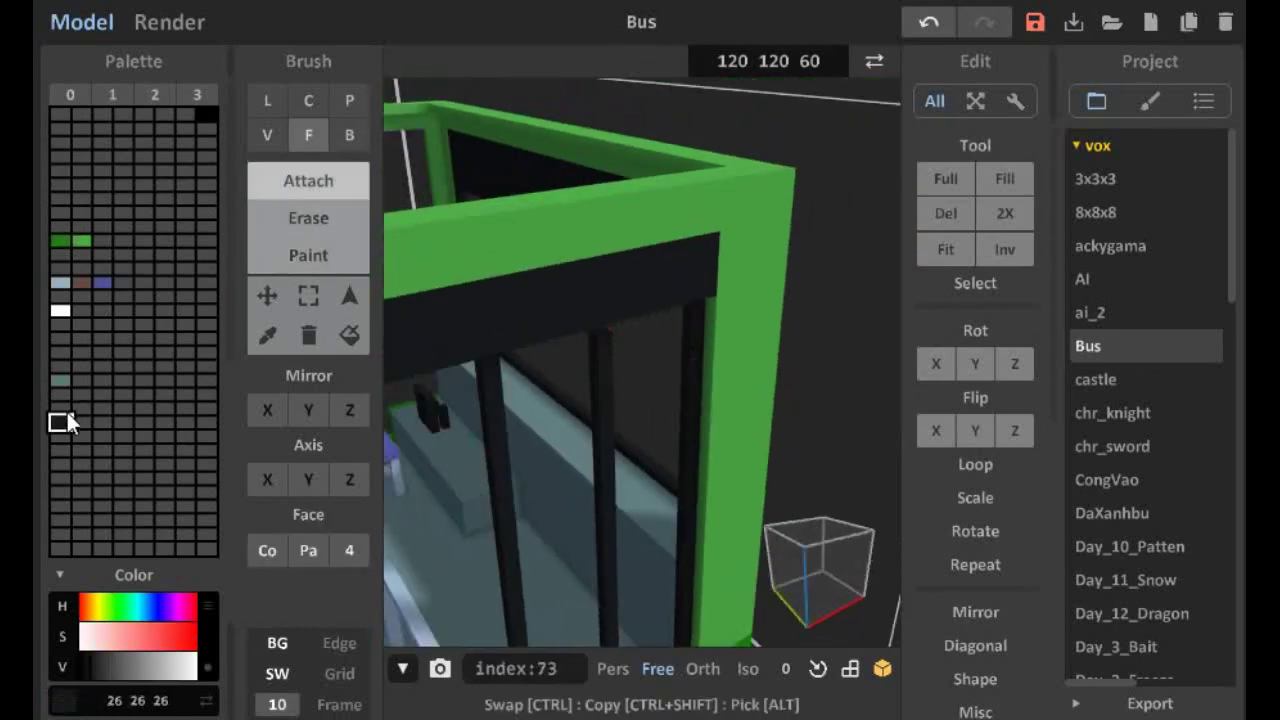
Add a light green lower side panel behind the doorway and choose dark grey, RGB 75 75 75, for painting
right_click_drag(603, 331, 608, 460)
scroll(608, 460, "down", 3)
left_click(60, 310)
scroll(536, 387, "down", 2)
scroll(536, 387, "up", 2)
mouse_move(536, 387)
right_mouse_down()
mouse_move(674, 471)
mouse_move(571, 466)
mouse_move(703, 484)
mouse_move(608, 571)
mouse_move(709, 534)
mouse_move(786, 529)
mouse_move(716, 492)
mouse_move(585, 520)
mouse_move(611, 483)
mouse_move(575, 520)
mouse_move(744, 541)
mouse_move(712, 560)
mouse_move(549, 446)
mouse_move(634, 474)
mouse_move(732, 470)
mouse_move(690, 470)
right_mouse_up()
left_click(608, 571, "alt")
left_click(744, 541, "alt")
key("b")
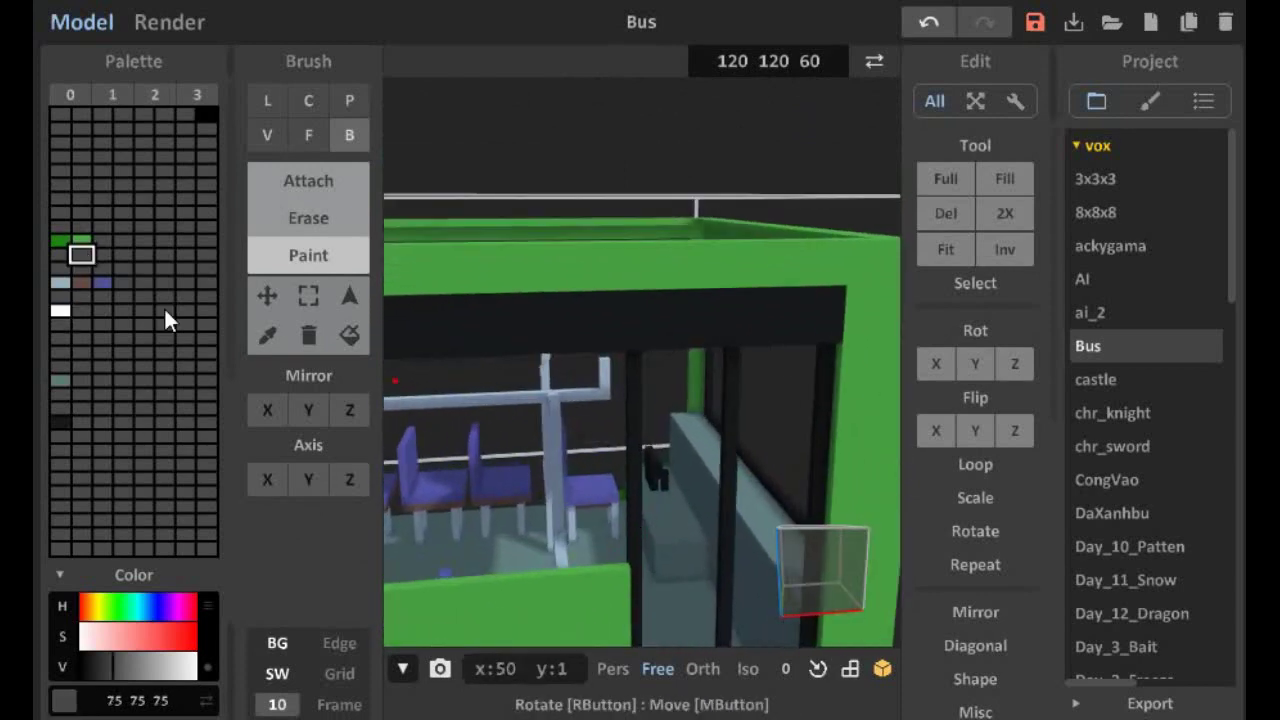
Erase a rear doorway opening from the bus's side panels and attach a black sill along its base
left_click(81, 240)
key("a")
key("f")
mouse_move(603, 566)
right_mouse_down()
mouse_move(662, 488)
mouse_move(633, 474)
mouse_move(552, 317)
mouse_move(609, 238)
mouse_move(497, 238)
mouse_move(700, 317)
mouse_move(826, 294)
mouse_move(646, 323)
mouse_move(772, 353)
mouse_move(568, 366)
mouse_move(672, 438)
mouse_move(648, 360)
mouse_move(604, 341)
right_mouse_up()
left_click(609, 238, "alt")
key("b")
key("2")
mouse_move(604, 341)
left_mouse_down()
mouse_move(692, 513)
mouse_move(720, 518)
left_mouse_up()
mouse_move(720, 518)
right_mouse_down()
mouse_move(559, 464)
mouse_move(521, 491)
right_mouse_up()
key("1")
key("ctrl+z")
left_click(575, 537)
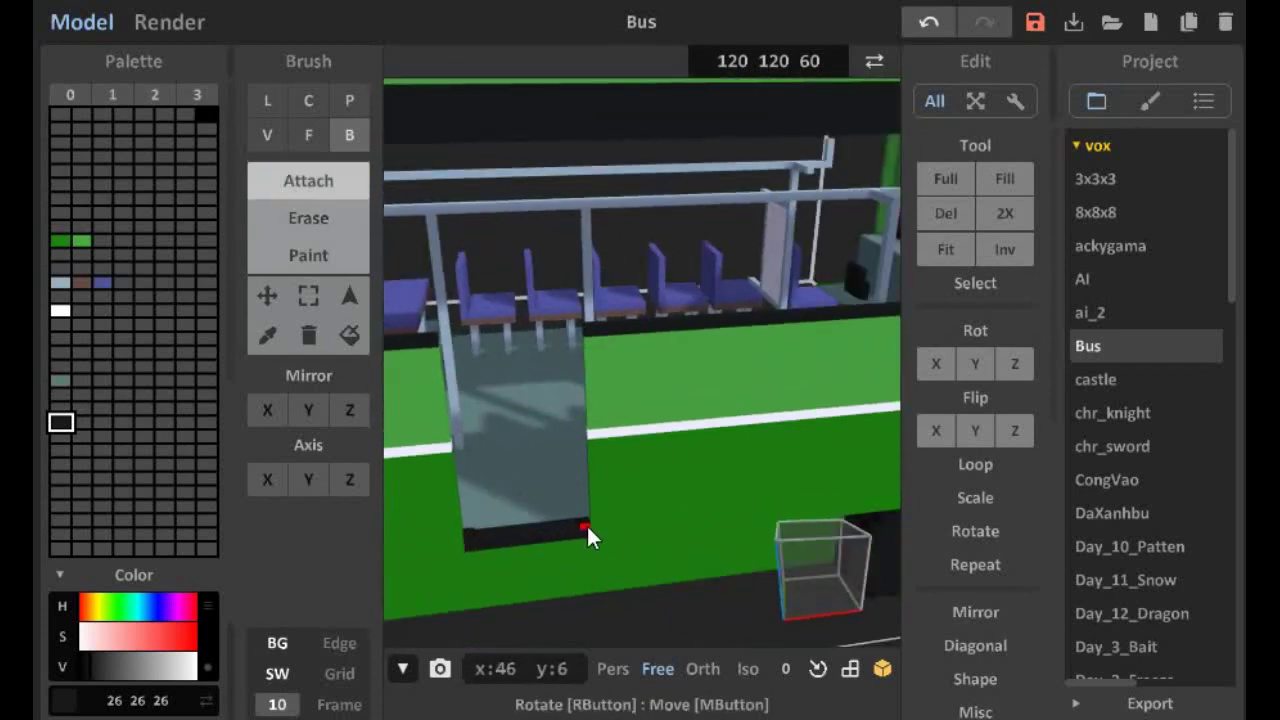
Frame the rear doorway with black vertical posts running up from the sill to the black band
scroll(586, 523, "up", 3)
key("3")
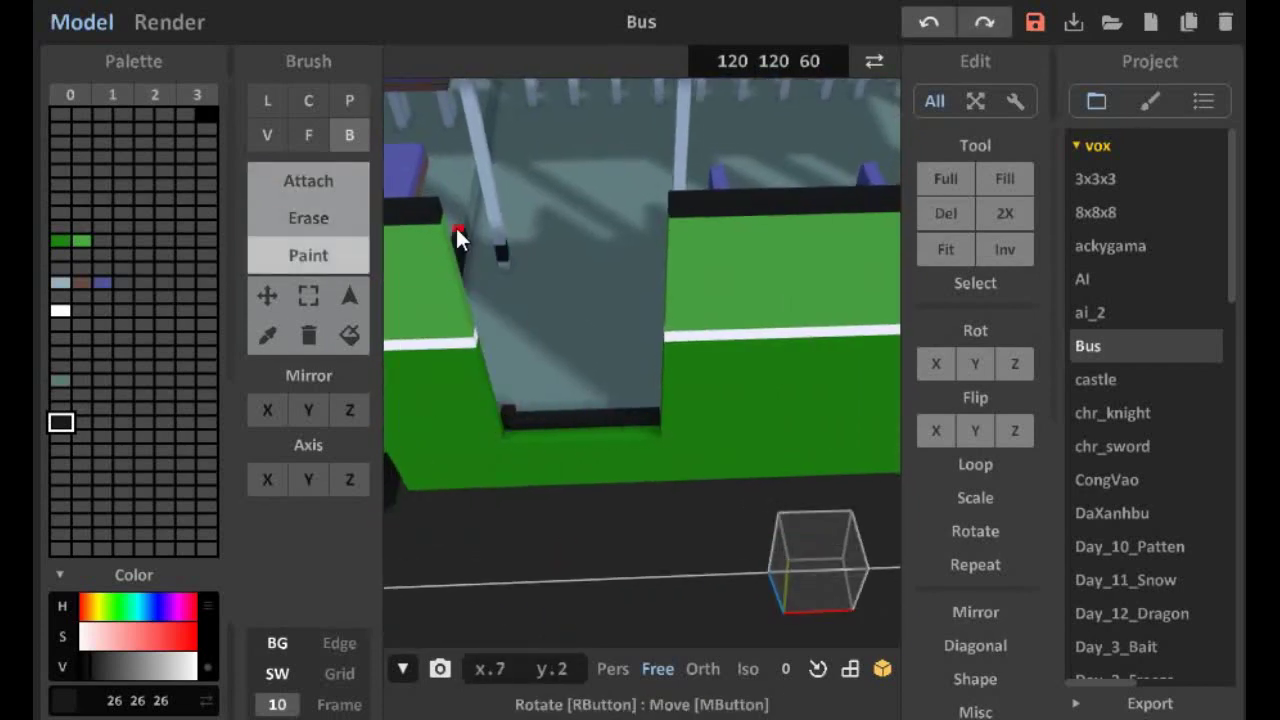
key("1")
mouse_move(638, 413)
right_mouse_down()
mouse_move(529, 392)
mouse_move(514, 166)
mouse_move(537, 429)
mouse_move(579, 486)
right_mouse_up()
key("f")
key("ctrl+z")
left_click_drag(579, 486, 546, 212)
mouse_move(546, 212)
right_mouse_down()
mouse_move(577, 336)
mouse_move(570, 326)
mouse_move(673, 432)
mouse_move(247, 286)
right_mouse_up()
key("2")
Raise light green pillars on both sides of the rear doorway, between it and the windows
left_click(661, 421)
left_click(82, 240)
key("1")
left_click(672, 412)
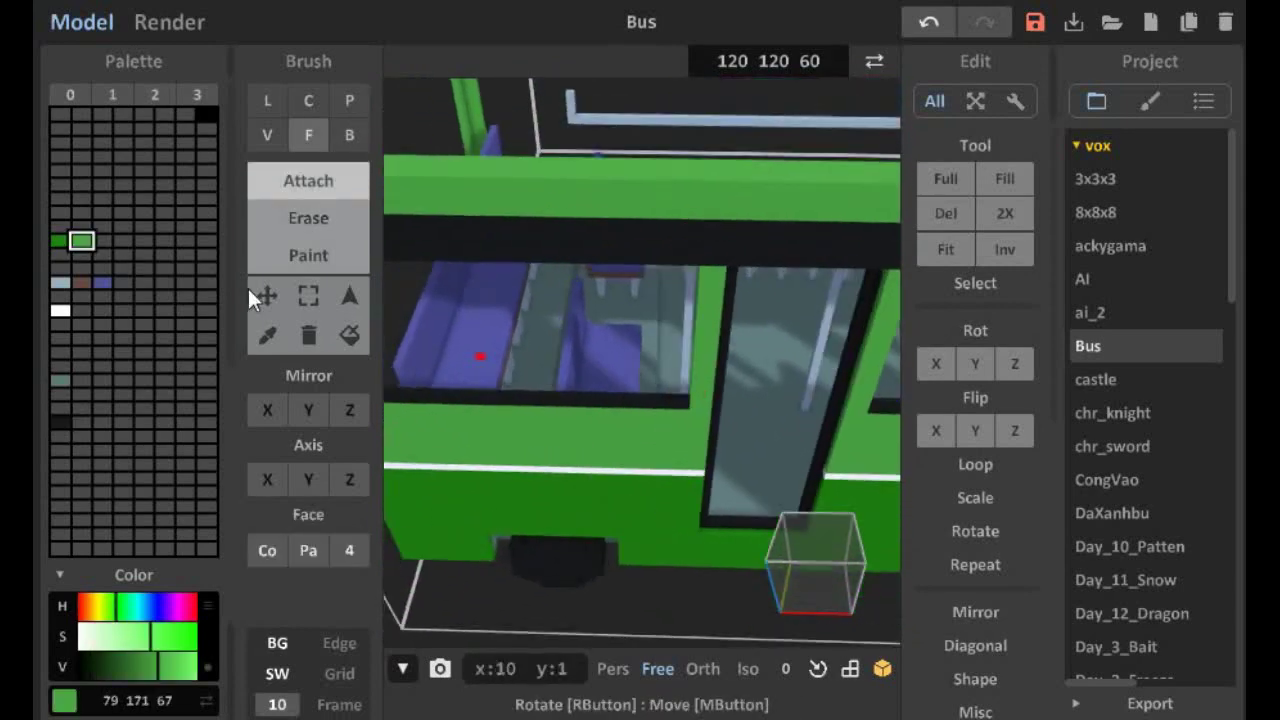
Add black edge frames and vertical mullions to the door-side windows and a black middle post in the rear doorway
left_click(683, 403, "alt")
key("ctrl+z")
right_click_drag(694, 280, 672, 359)
left_click(647, 405)
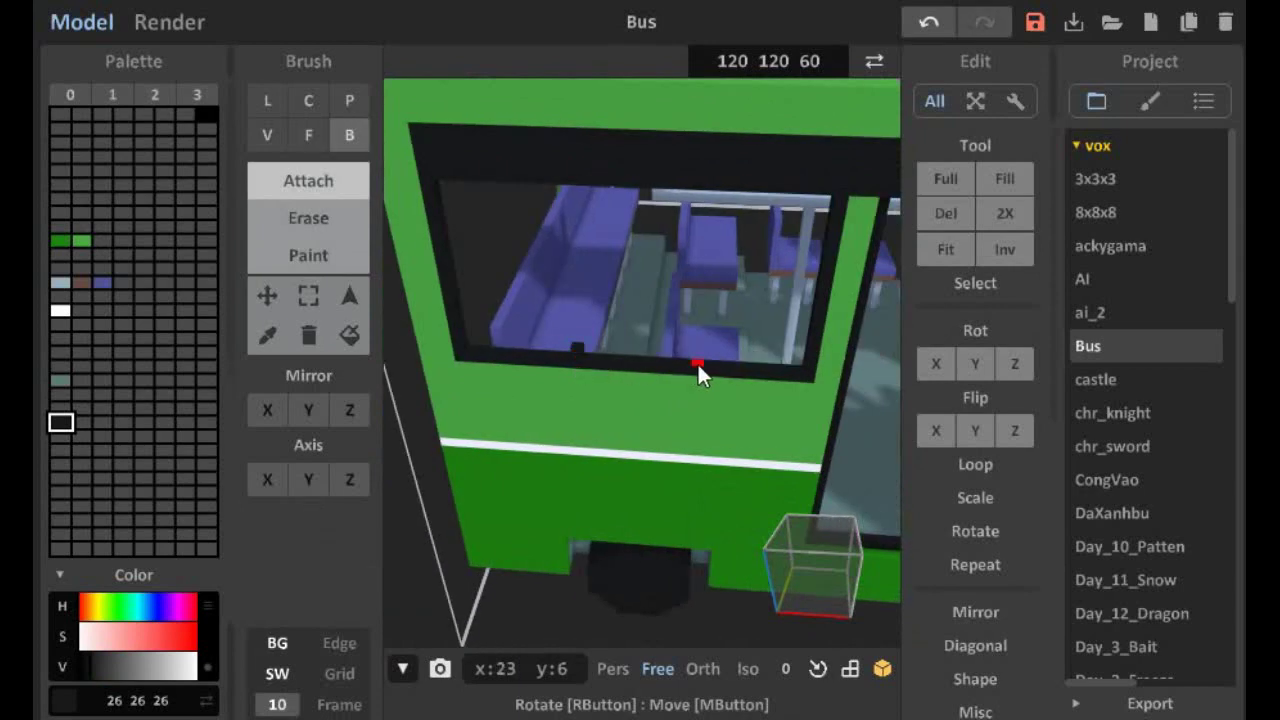
right_click_drag(657, 291, 635, 382)
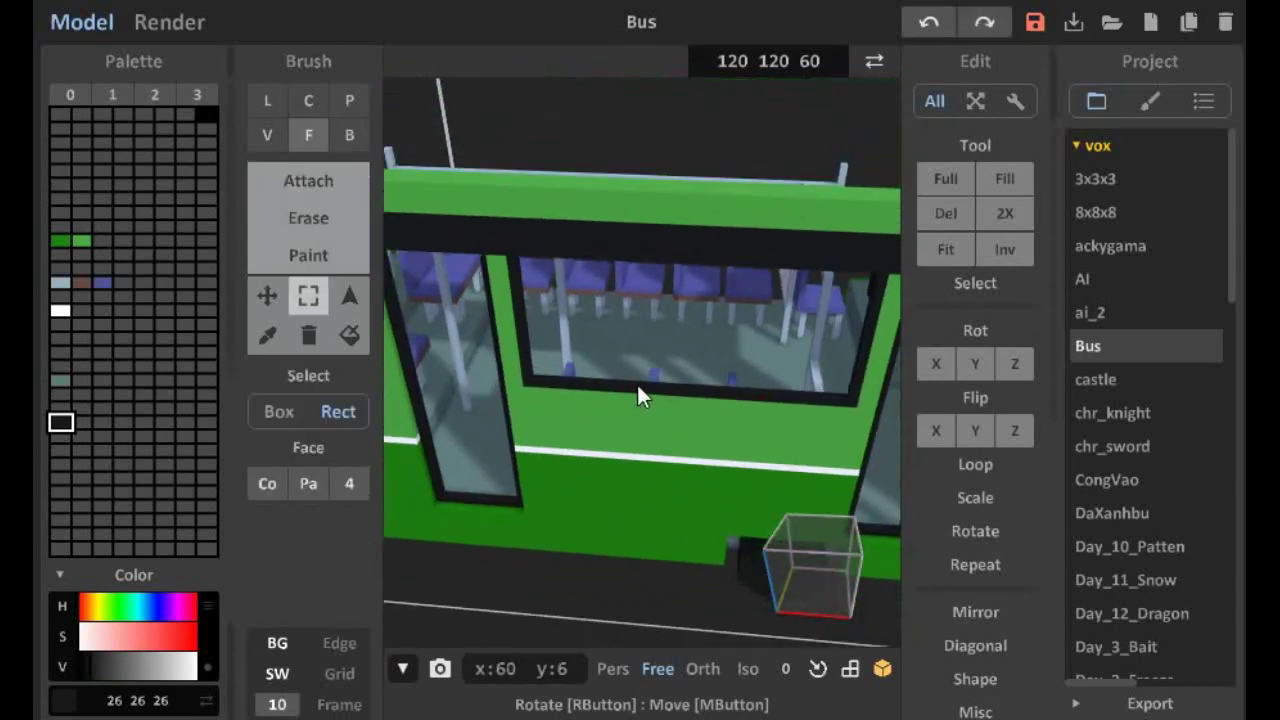
mouse_move(749, 388)
right_mouse_down()
mouse_move(689, 333)
mouse_move(627, 401)
right_mouse_up()
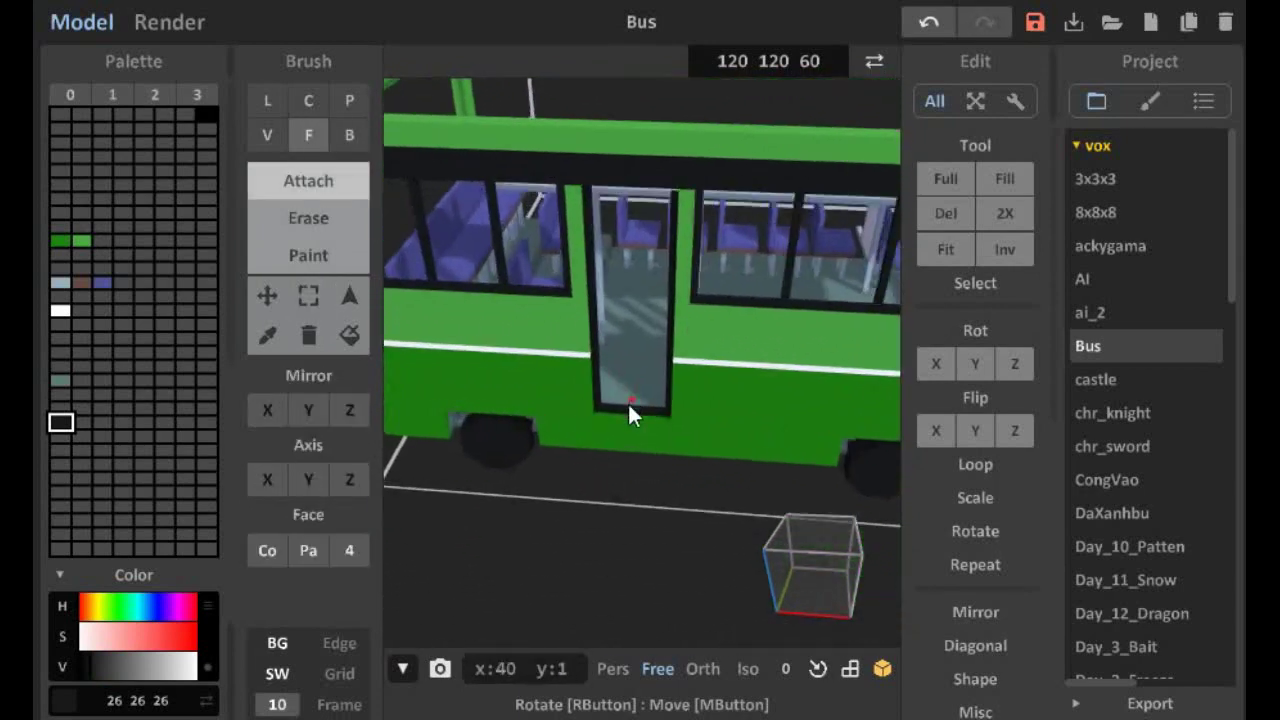
scroll(627, 401, "up", 2)
left_click(631, 420)
Choose light green, RGB 79 171 67, fit the model volume to the bus and set its size to 108 58 80
right_click_drag(639, 68, 840, 181)
scroll(720, 140, "up", 2)
right_click_drag(793, 152, 640, 265)
left_click(82, 240)
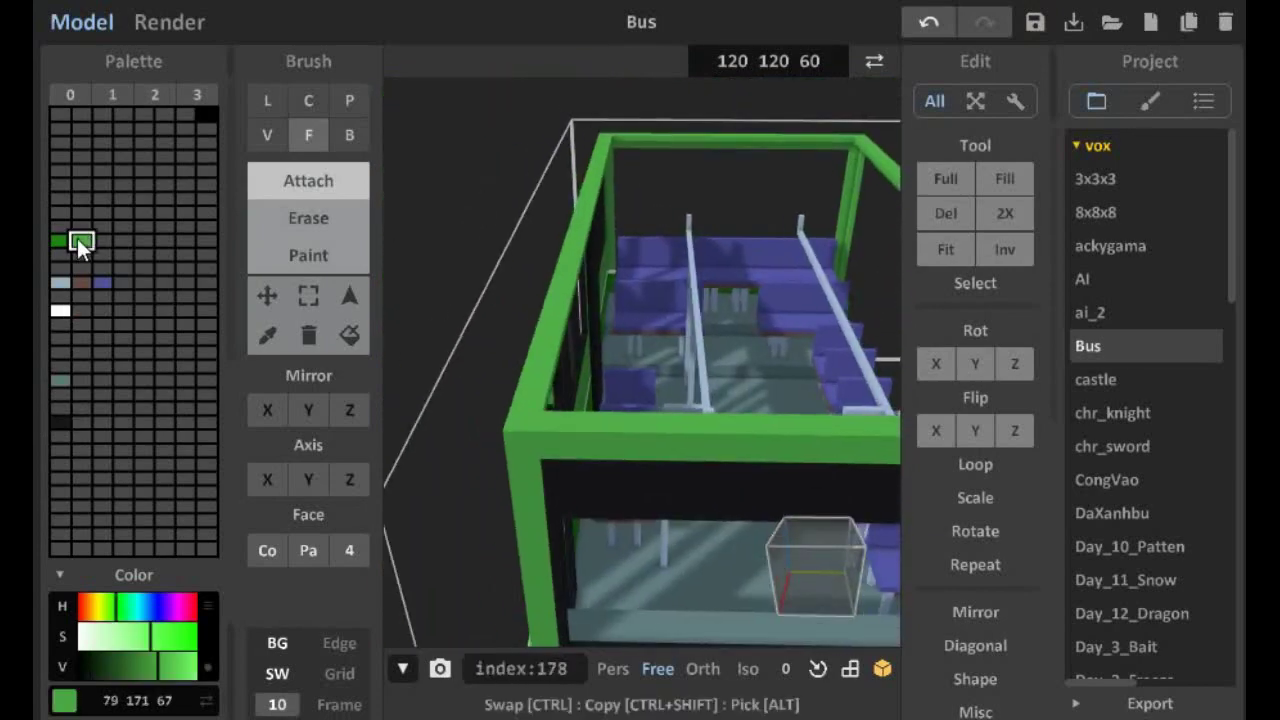
right_click_drag(470, 440, 688, 383)
left_click(803, 61)
key("BackSpace")
key("BackSpace")
type("80")
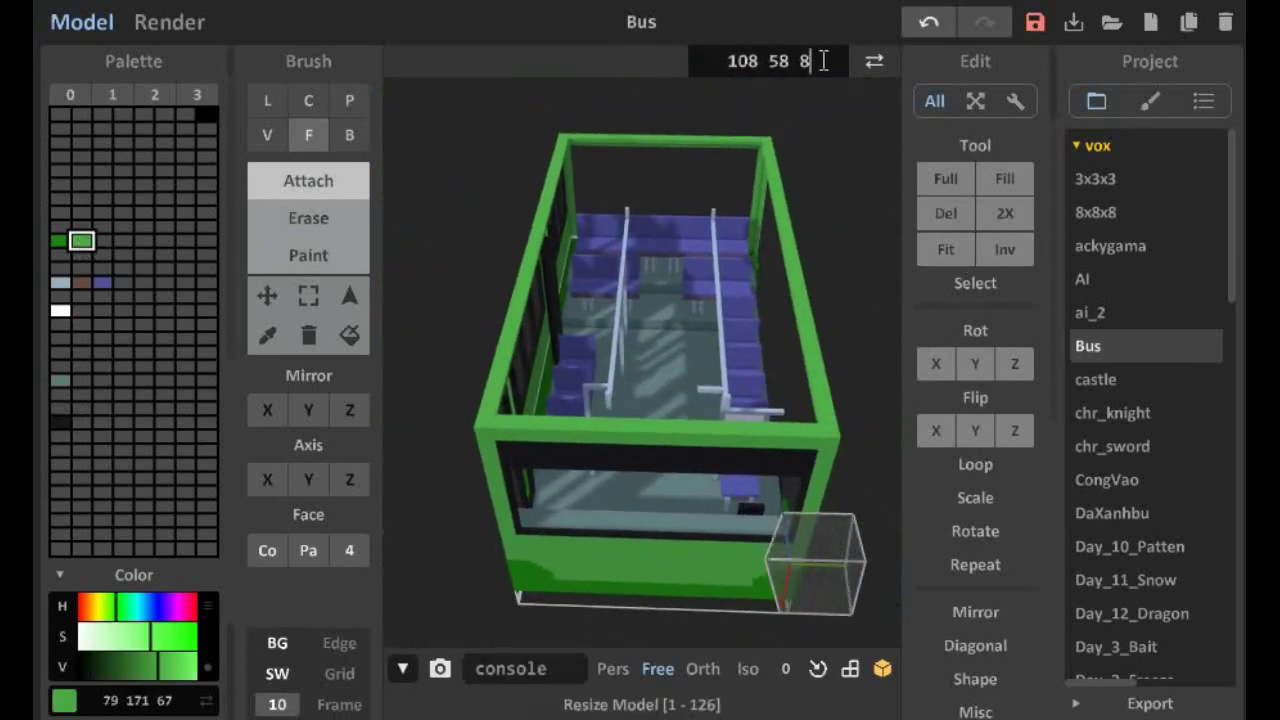
key("Return")
Cover the bus with a light green roof that steps inward along its edges, using Y mirroring
key("s")
key("s")
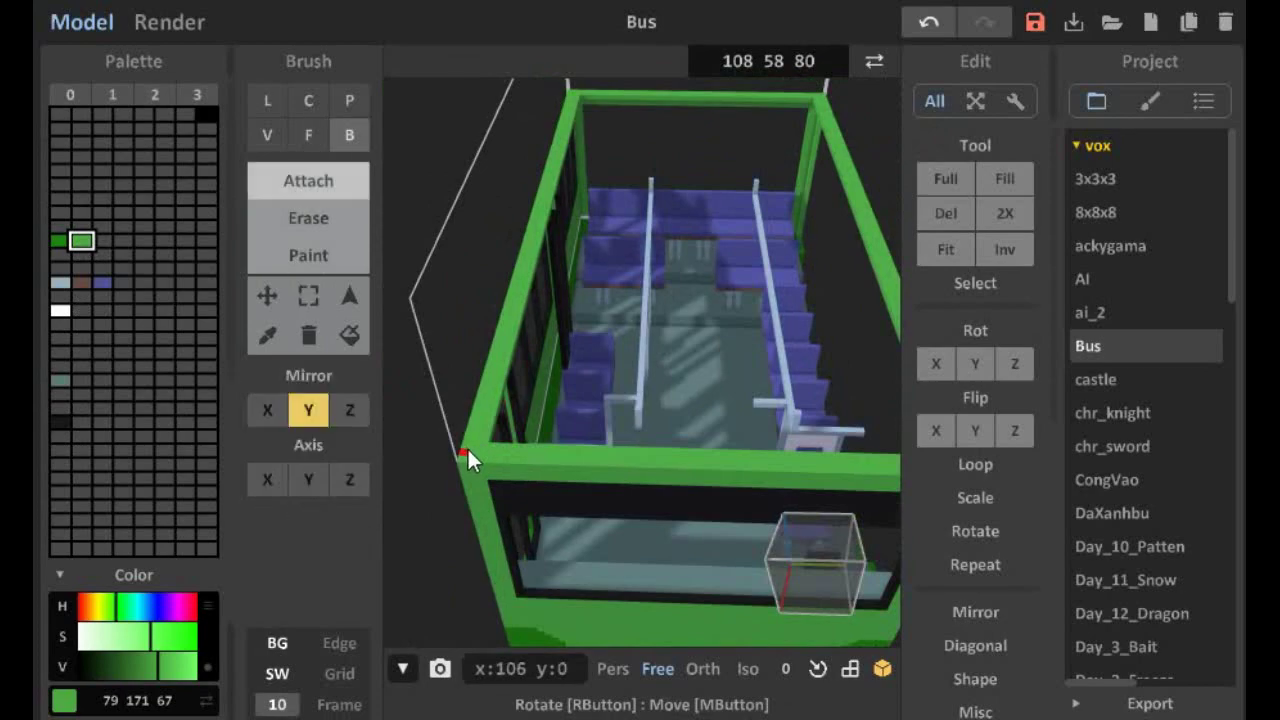
mouse_move(467, 448)
right_mouse_down()
mouse_move(551, 456)
mouse_move(655, 518)
mouse_move(644, 452)
mouse_move(423, 380)
mouse_move(749, 426)
mouse_move(731, 410)
mouse_move(455, 560)
mouse_move(707, 435)
mouse_move(769, 423)
right_mouse_up()
scroll(596, 456, "down", 5)
mouse_move(596, 457)
right_mouse_down()
mouse_move(603, 440)
mouse_move(437, 390)
right_mouse_up()
key("b")
scroll(797, 449, "up", 5)
mouse_move(797, 449)
right_mouse_down()
mouse_move(420, 389)
mouse_move(800, 437)
mouse_move(511, 354)
right_mouse_up()
key("ctrl+z")
right_click_drag(597, 410, 494, 363)
left_click(574, 422)
mouse_move(729, 500)
right_mouse_down()
mouse_move(574, 422)
mouse_move(491, 283)
right_mouse_up()
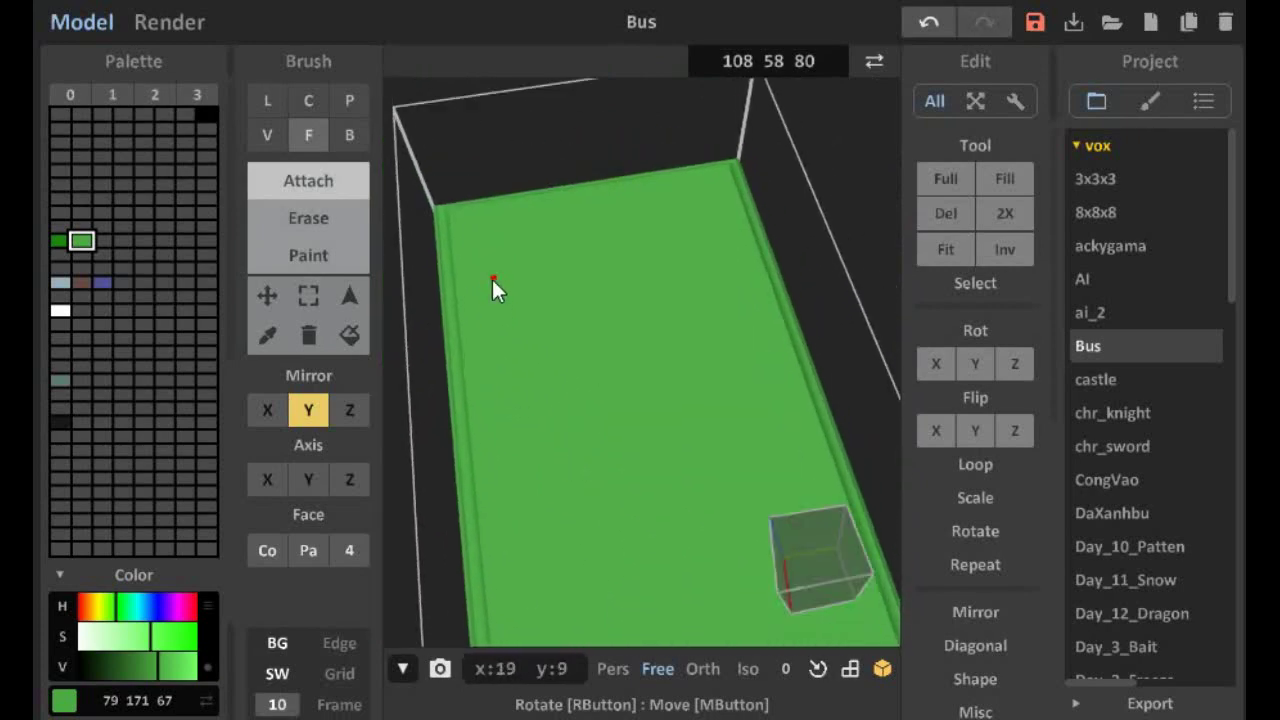
Build a raised light green rectangular box with stepped sides on the rear part of the roof
key("b")
left_click_drag(469, 238, 542, 322)
key("ctrl+z")
mouse_move(551, 283)
right_mouse_down()
mouse_move(580, 306)
mouse_move(586, 391)
mouse_move(648, 370)
mouse_move(757, 220)
mouse_move(565, 216)
mouse_move(414, 379)
mouse_move(516, 406)
mouse_move(623, 383)
mouse_move(729, 120)
mouse_move(702, 186)
mouse_move(543, 274)
mouse_move(503, 257)
right_mouse_up()
key("f")
key("b")
key("f")
mouse_move(577, 269)
right_mouse_down()
mouse_move(693, 292)
mouse_move(594, 320)
mouse_move(663, 451)
right_mouse_up()
key("b")
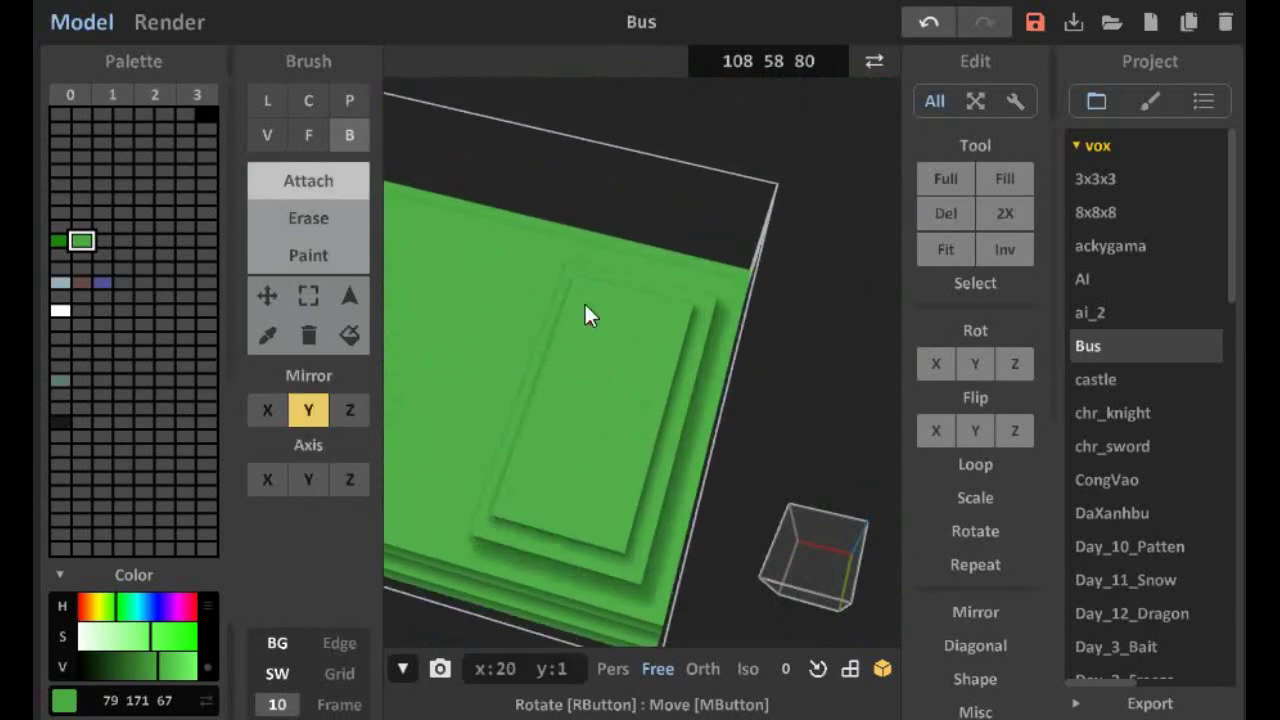
key("f")
Turn off Y mirroring and stack shrinking light green discs on the middle of the roof
mouse_move(586, 305)
right_mouse_down()
mouse_move(591, 392)
mouse_move(598, 269)
mouse_move(560, 230)
right_mouse_up()
left_click(308, 100)
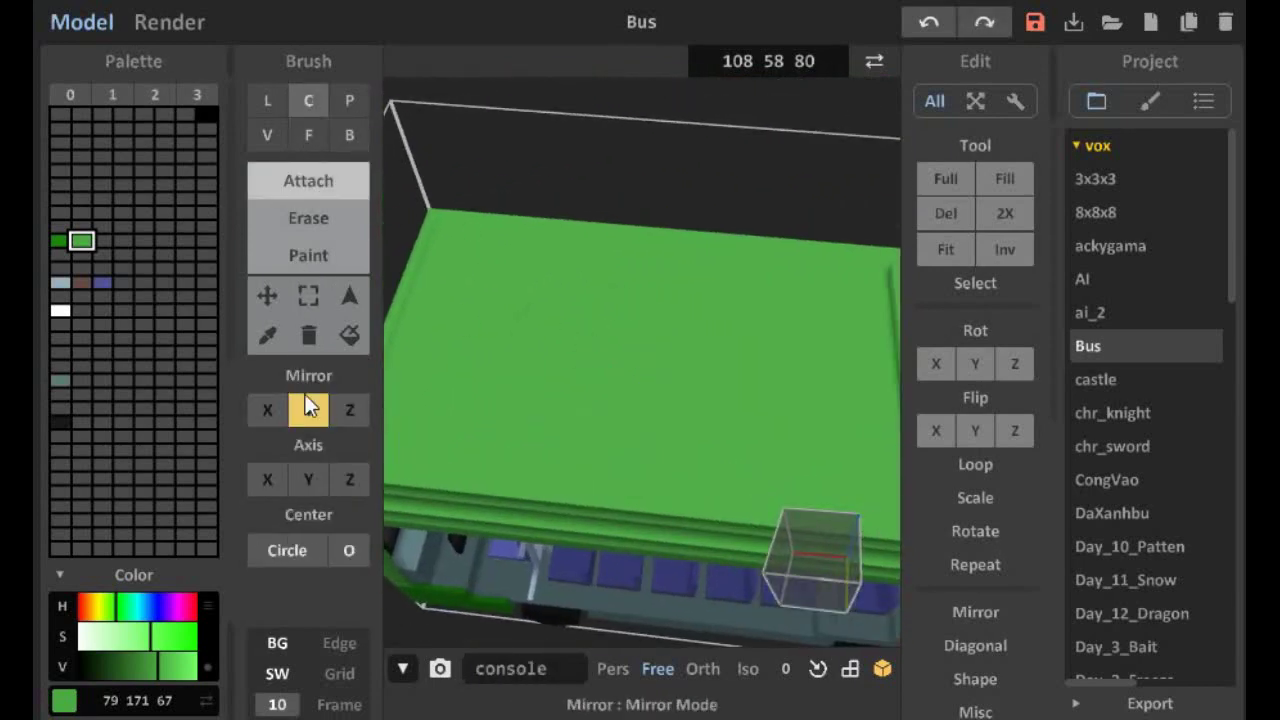
left_click(308, 410)
left_click_drag(569, 357, 614, 353)
left_click(608, 345)
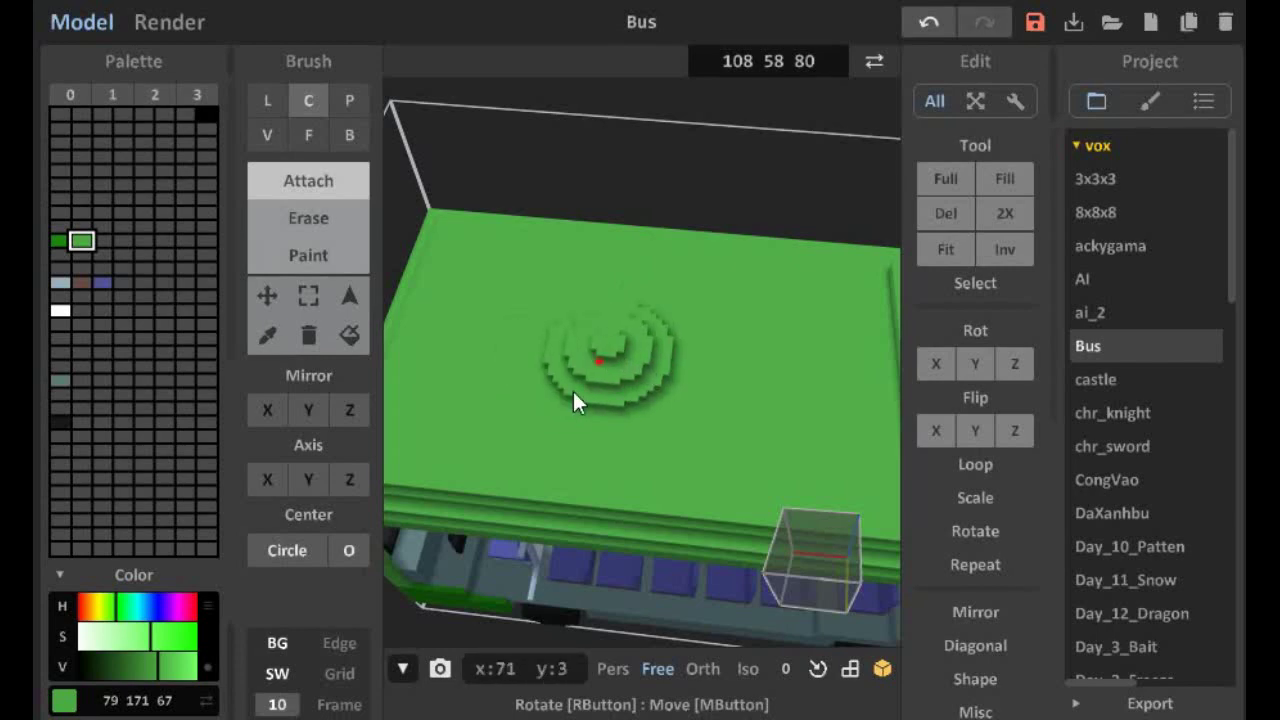
Select the vertical strip of voxels at the bus's lower front corner and rework that corner edge
mouse_move(573, 391)
right_mouse_down()
mouse_move(555, 315)
mouse_move(609, 243)
mouse_move(565, 268)
mouse_move(529, 394)
mouse_move(546, 360)
mouse_move(531, 363)
mouse_move(559, 350)
mouse_move(586, 372)
mouse_move(665, 362)
mouse_move(593, 340)
mouse_move(595, 360)
mouse_move(674, 331)
mouse_move(631, 294)
mouse_move(693, 330)
mouse_move(689, 310)
mouse_move(706, 337)
mouse_move(674, 320)
mouse_move(783, 333)
mouse_move(737, 363)
mouse_move(783, 297)
mouse_move(650, 262)
mouse_move(688, 286)
mouse_move(491, 309)
right_mouse_up()
key("s")
left_click(706, 337)
scroll(646, 263, "up", 6)
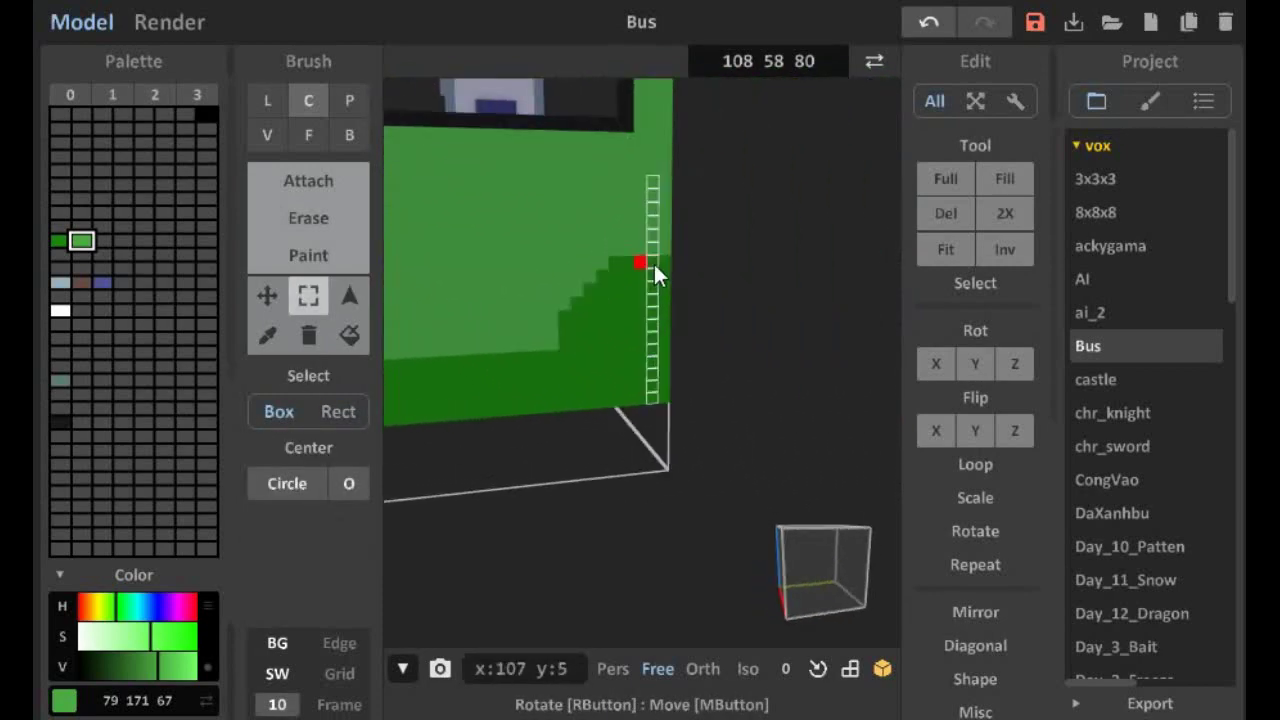
mouse_move(726, 237)
right_mouse_down()
mouse_move(726, 286)
mouse_move(638, 444)
mouse_move(809, 374)
mouse_move(808, 434)
mouse_move(651, 431)
mouse_move(754, 487)
mouse_move(558, 535)
mouse_move(588, 380)
mouse_move(793, 378)
mouse_move(660, 409)
mouse_move(614, 389)
mouse_move(682, 340)
mouse_move(617, 362)
mouse_move(681, 370)
mouse_move(628, 393)
mouse_move(672, 400)
mouse_move(622, 396)
mouse_move(566, 336)
mouse_move(635, 415)
mouse_move(188, 218)
right_mouse_up()
key("f")
key("r")
left_click(810, 395, "alt")
key("t")
scroll(607, 445, "down", 3)
key("r")
Erase and attach faces along the body's corner edges in the picked body colours, including light green for the pillar
key("b")
key("t")
left_click(617, 362, "alt")
key("f")
key("r")
key("r")
key("b")
key("t")
key("f")
left_click(81, 240)
mouse_move(660, 372)
right_mouse_down()
mouse_move(694, 358)
mouse_move(457, 437)
mouse_move(543, 434)
mouse_move(760, 465)
mouse_move(732, 418)
mouse_move(640, 382)
mouse_move(703, 383)
mouse_move(611, 407)
right_mouse_up()
scroll(640, 382, "up", 5)
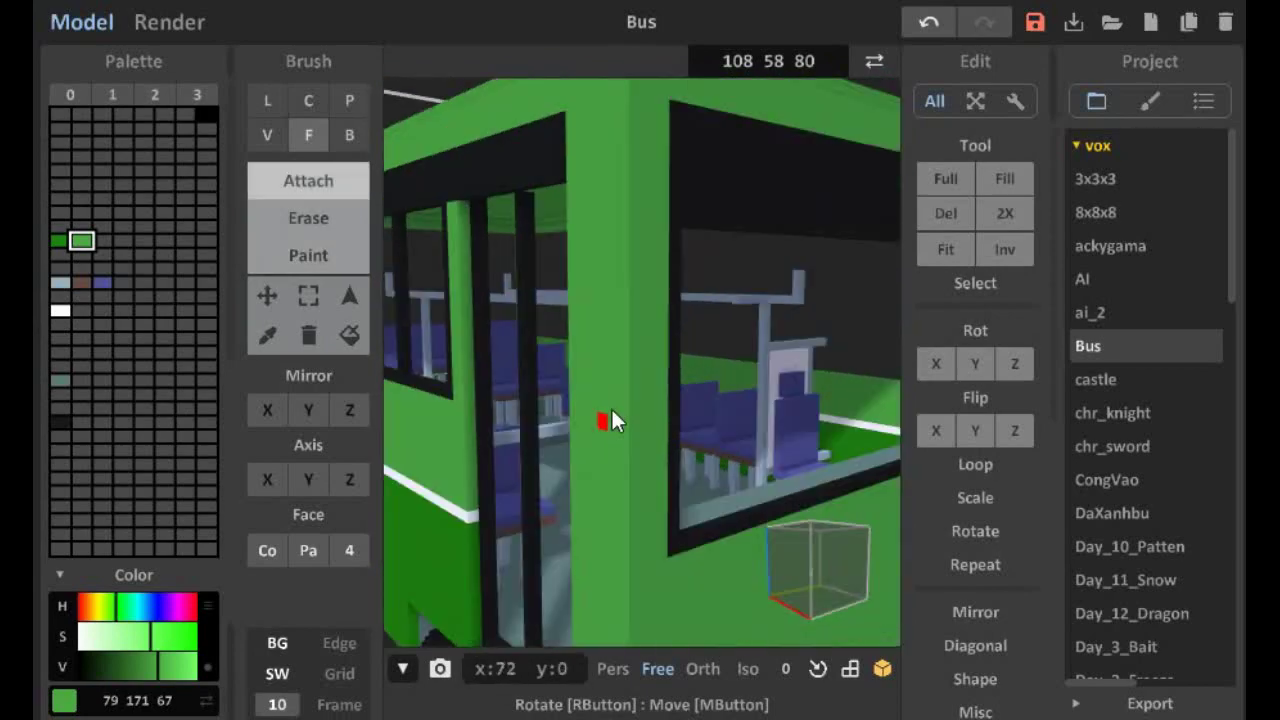
Box-select the window section of the door side and duplicate it onto the opposite side of the bus
scroll(611, 407, "down", 6)
key("s")
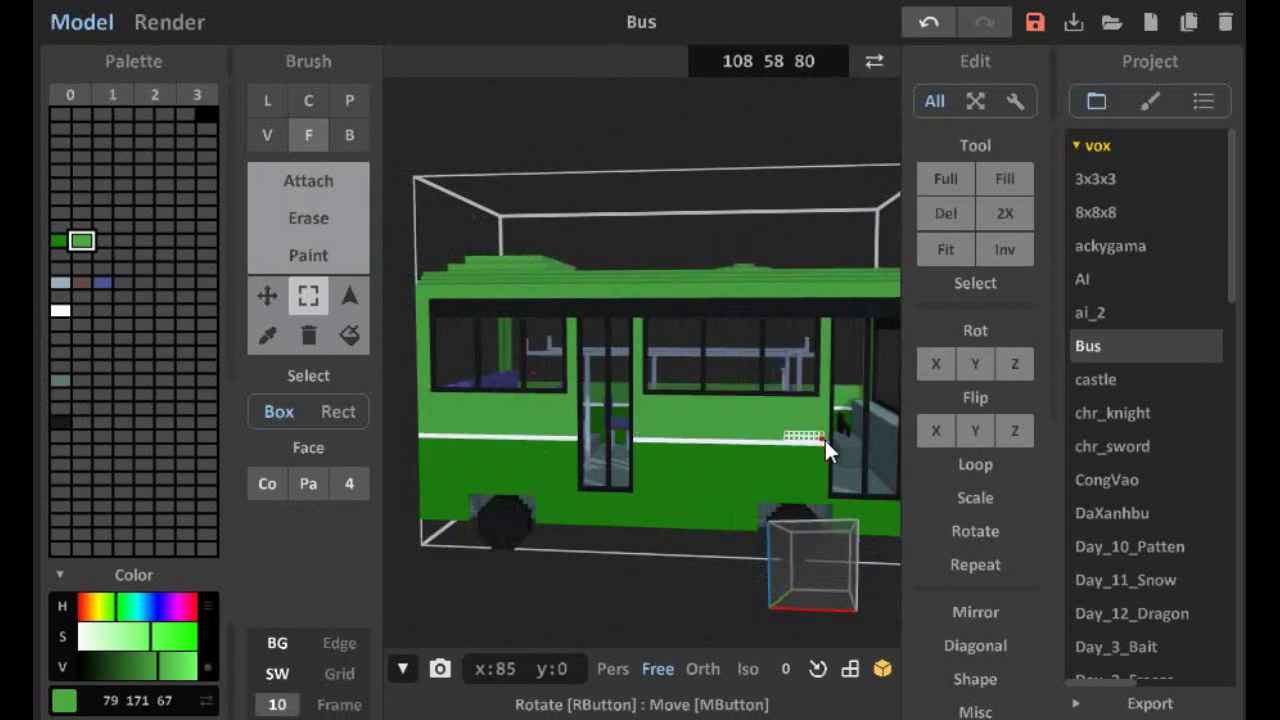
left_click_drag(825, 440, 421, 310)
mouse_move(724, 344)
right_mouse_down()
mouse_move(645, 608)
mouse_move(499, 304)
mouse_move(689, 280)
mouse_move(537, 291)
mouse_move(554, 257)
mouse_move(690, 615)
mouse_move(586, 455)
mouse_move(666, 458)
mouse_move(545, 380)
mouse_move(560, 491)
mouse_move(666, 477)
right_mouse_up()
key("Escape")
Fill the doorway gaps on the opposite side with light green panel and complete the black window frames
key("a")
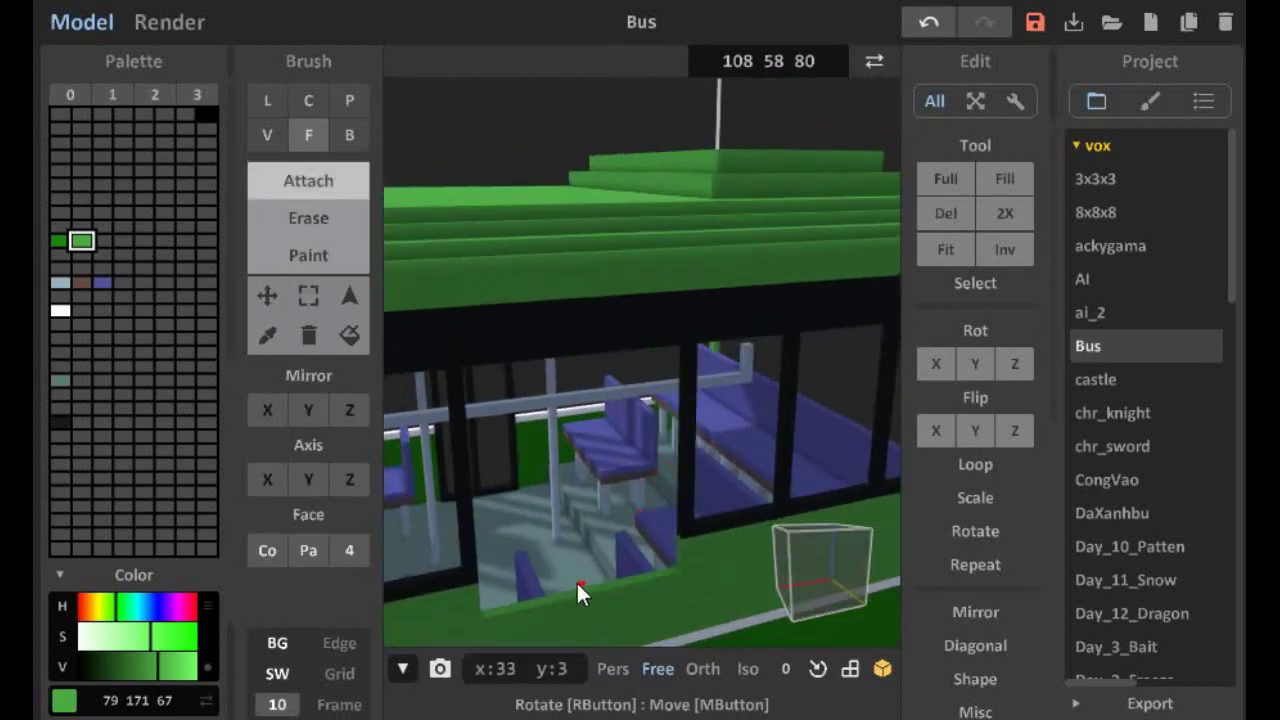
left_click(61, 421)
right_click_drag(560, 470, 594, 170)
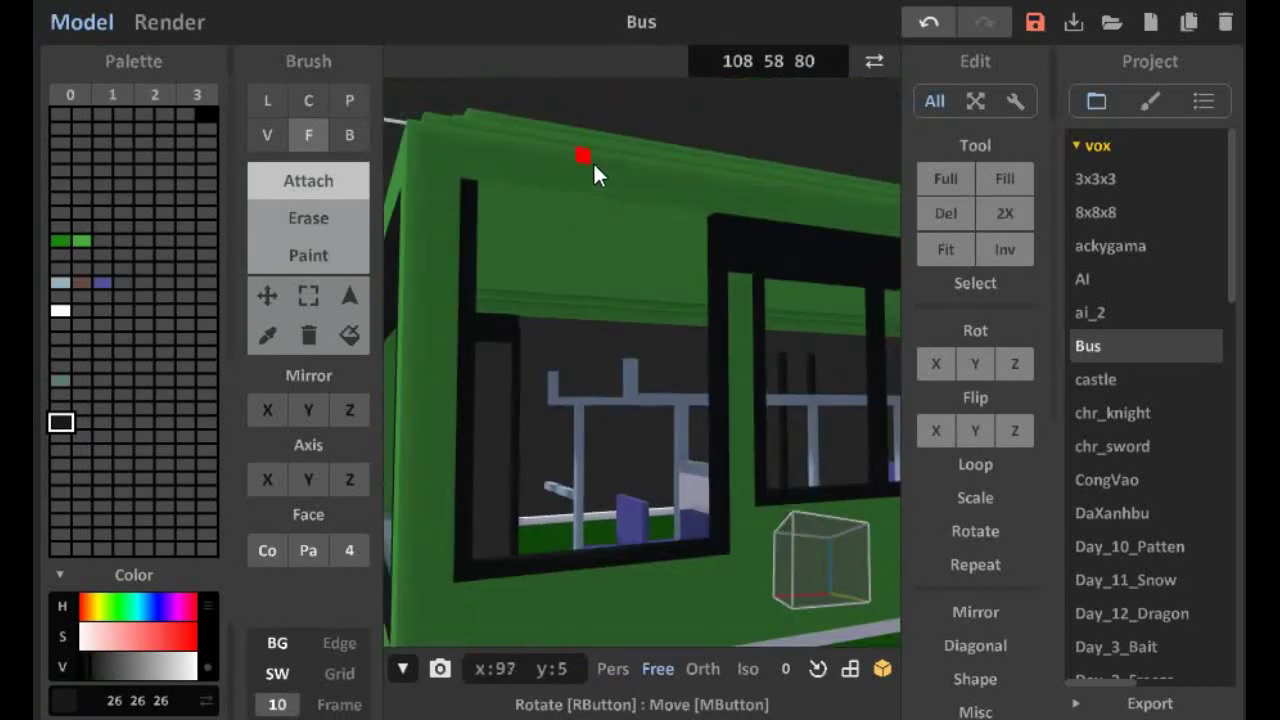
key("ctrl+z")
right_click_drag(629, 234, 554, 375)
Set the model size to 120 58 80
scroll(622, 348, "down", 5)
left_click(671, 62)
type("120")
key("Return")
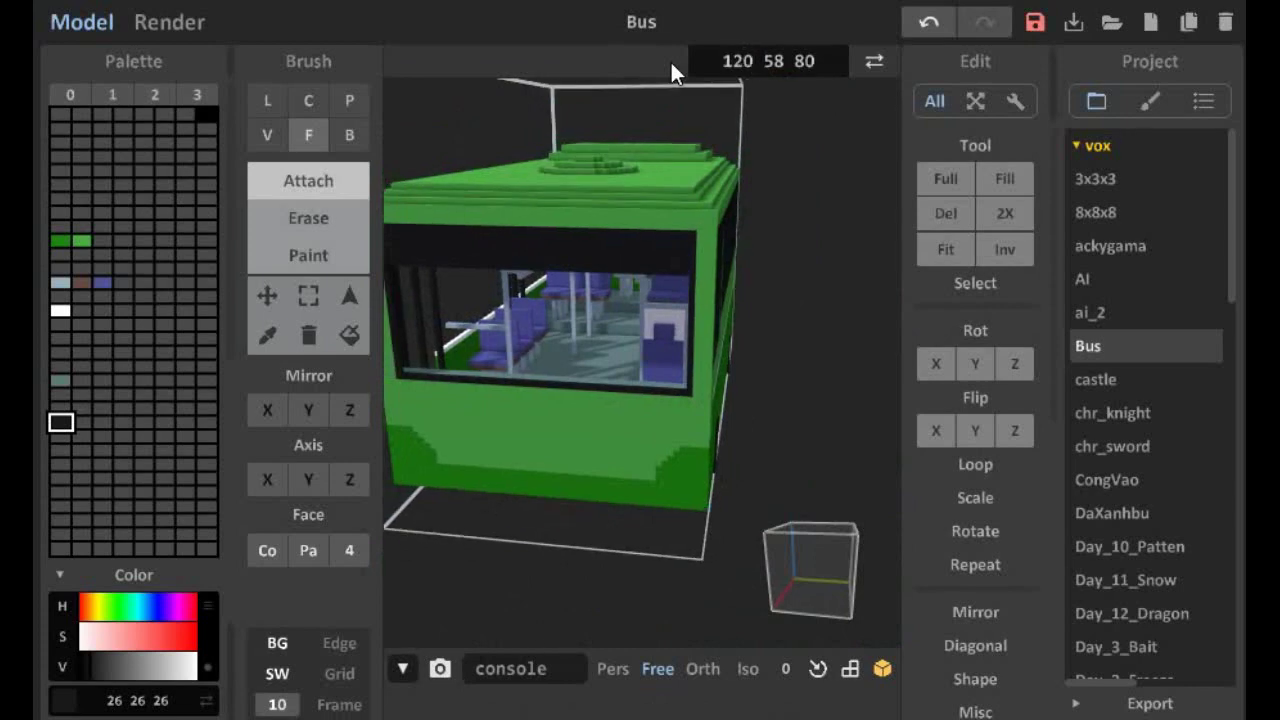
Mix yellow, RGB 223 248 38, and place small mirrored lamp blocks low on the front corners
right_click_drag(705, 200, 514, 400)
scroll(578, 412, "up", 5)
left_click(60, 352)
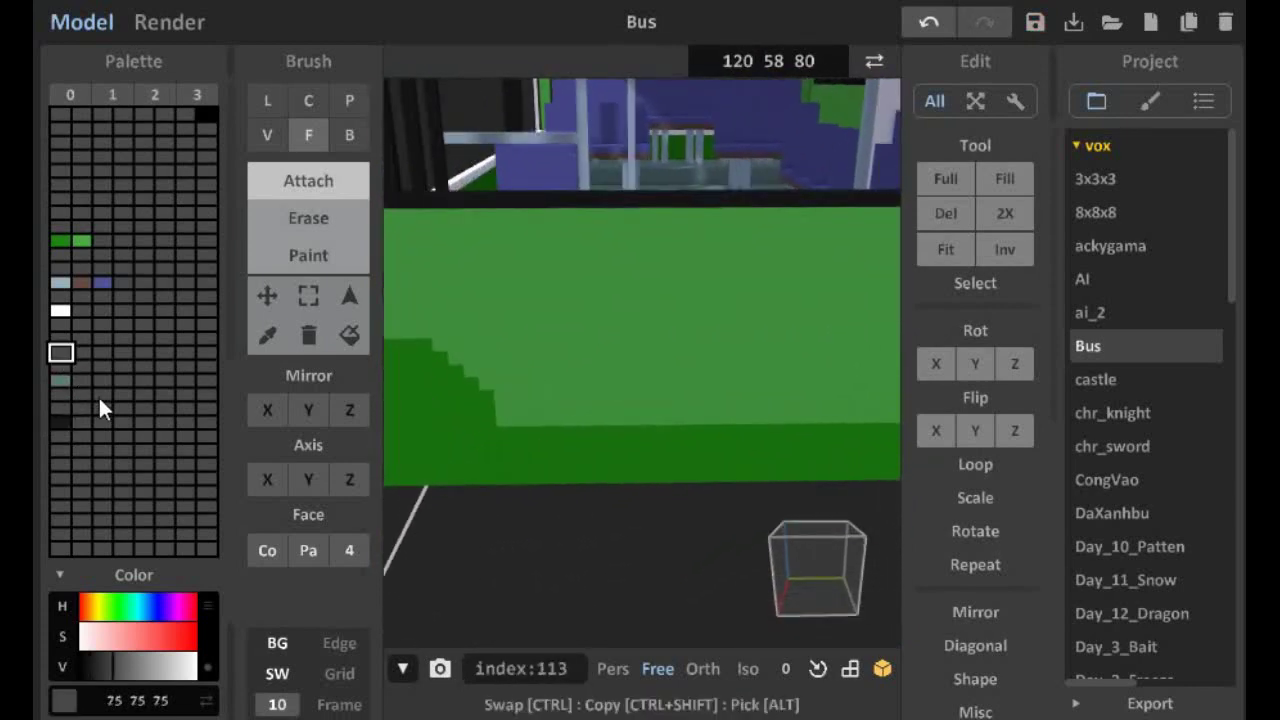
left_click(99, 605)
left_click_drag(177, 633, 215, 637)
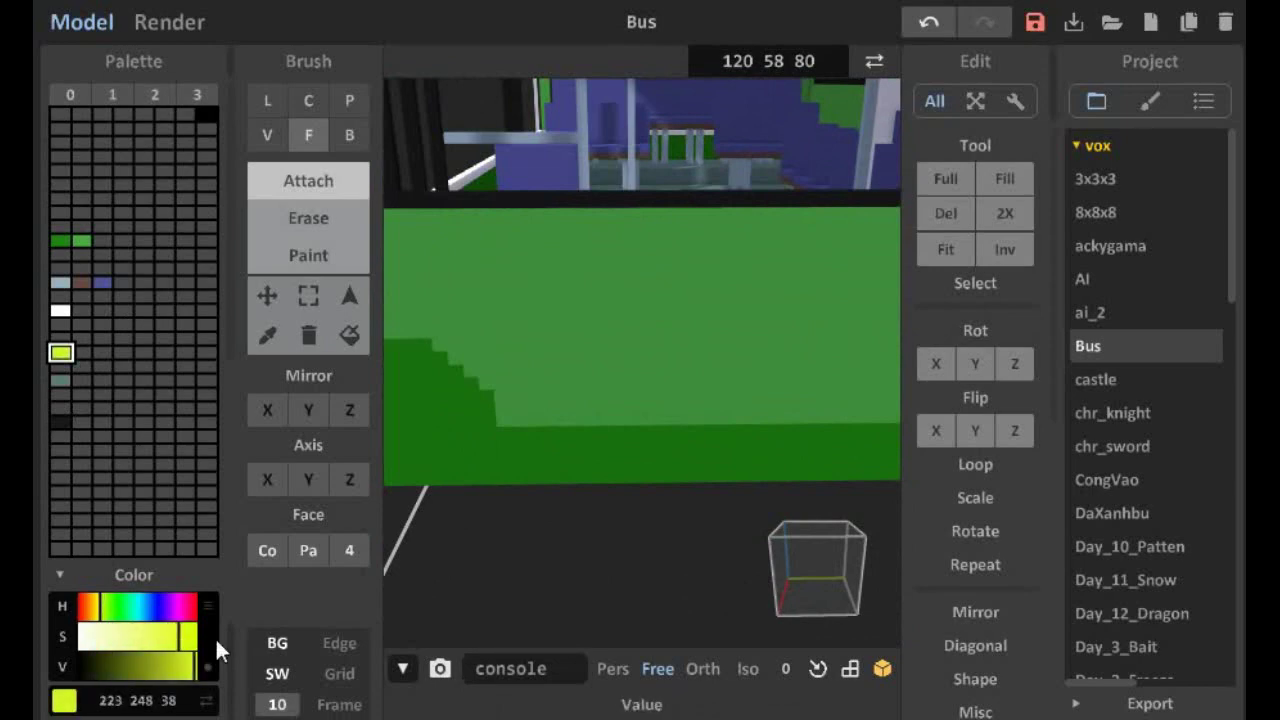
mouse_move(540, 480)
right_mouse_down()
mouse_move(593, 448)
mouse_move(495, 419)
right_mouse_up()
key("b")
left_click(560, 468)
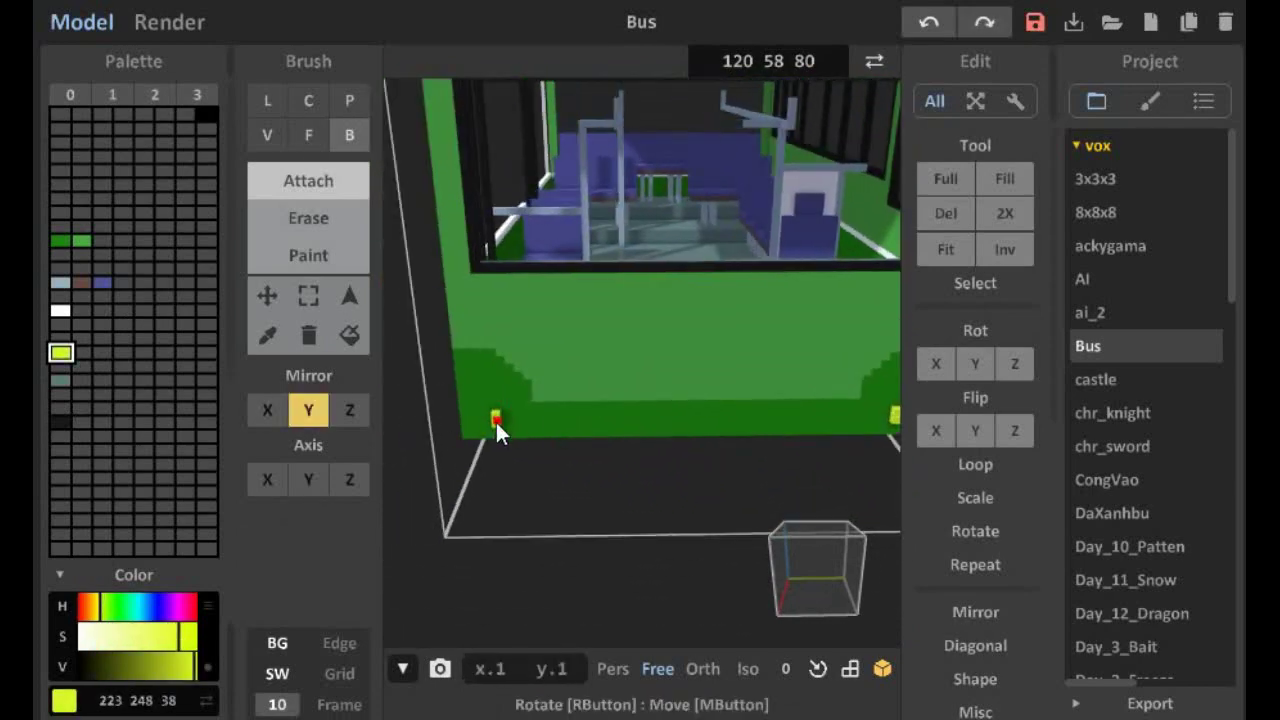
Mix pale blue, RGB 142 211 215, and build mirrored stepped headlights above the yellow lamps
left_click(82, 352)
left_click(114, 604)
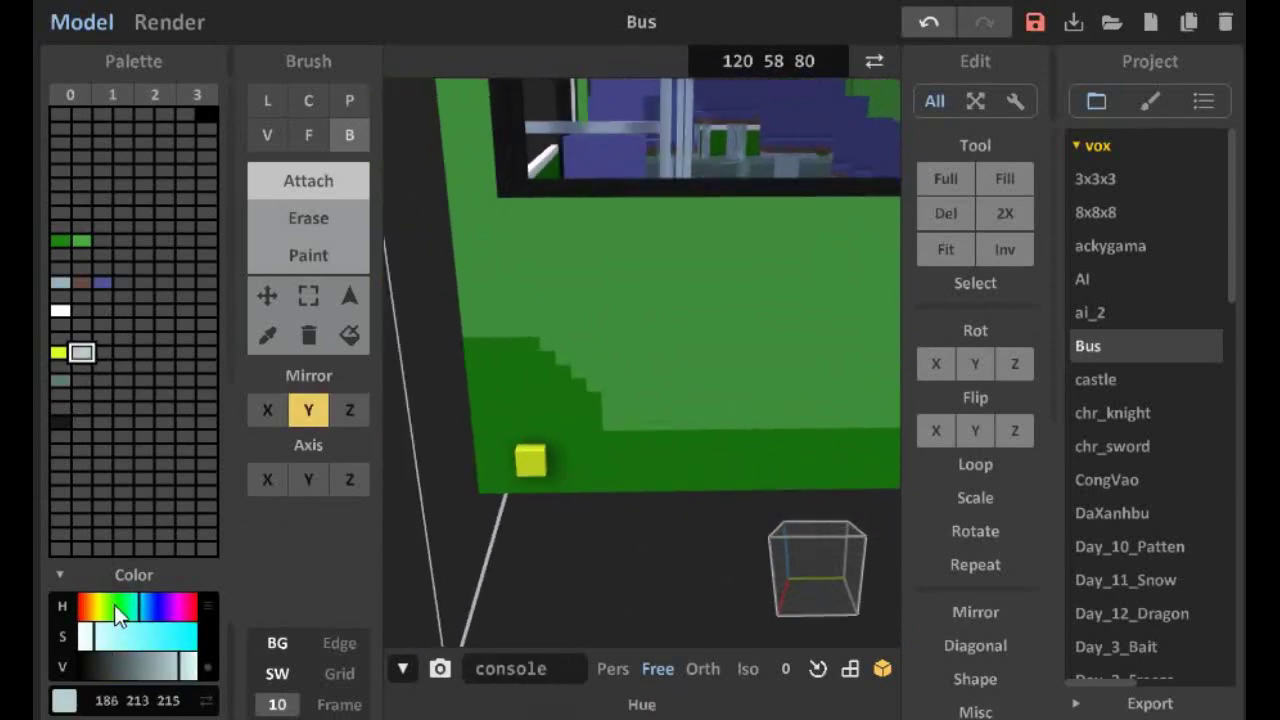
left_click(118, 636)
mouse_move(495, 372)
left_mouse_down()
mouse_move(466, 420)
mouse_move(520, 394)
mouse_move(547, 422)
mouse_move(548, 408)
mouse_move(549, 437)
mouse_move(566, 421)
mouse_move(537, 432)
left_mouse_up()
scroll(560, 428, "down", 5)
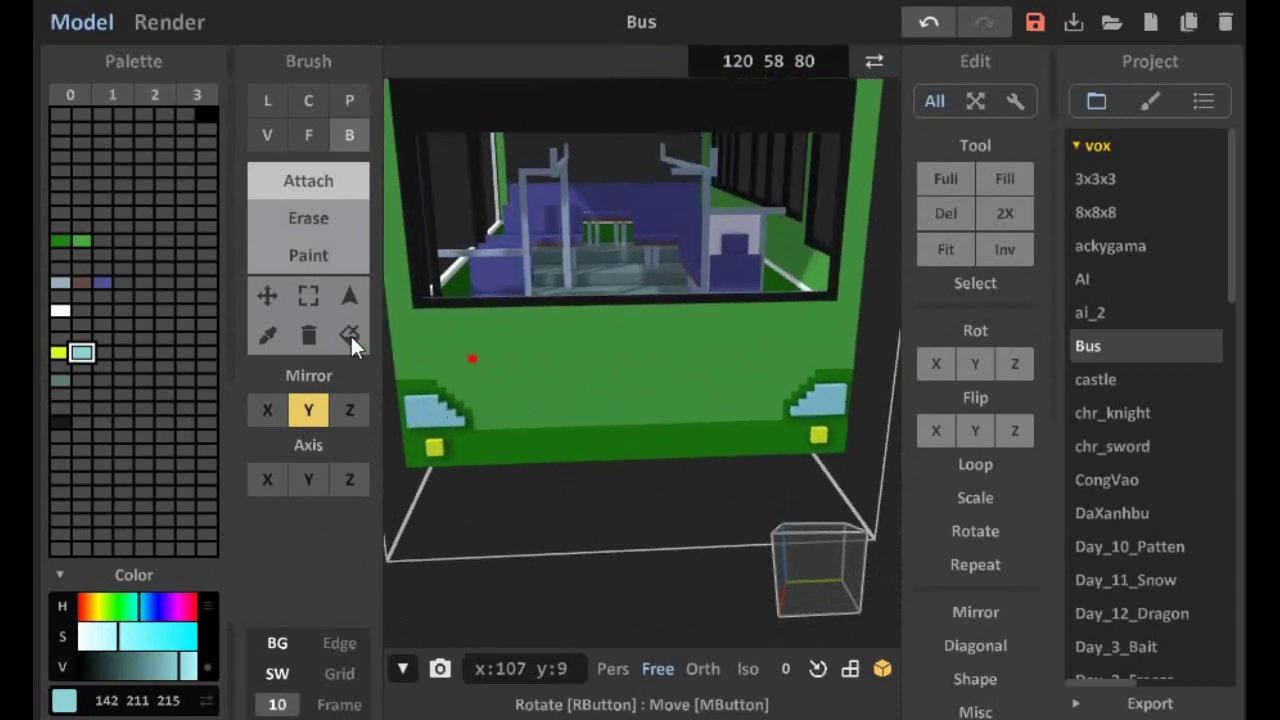
Attach a white horizontal bar with a raised centre block on the front panel below the windscreen
left_click(60, 310)
left_click_drag(541, 347, 679, 353)
left_click(642, 345)
scroll(642, 345, "up", 2)
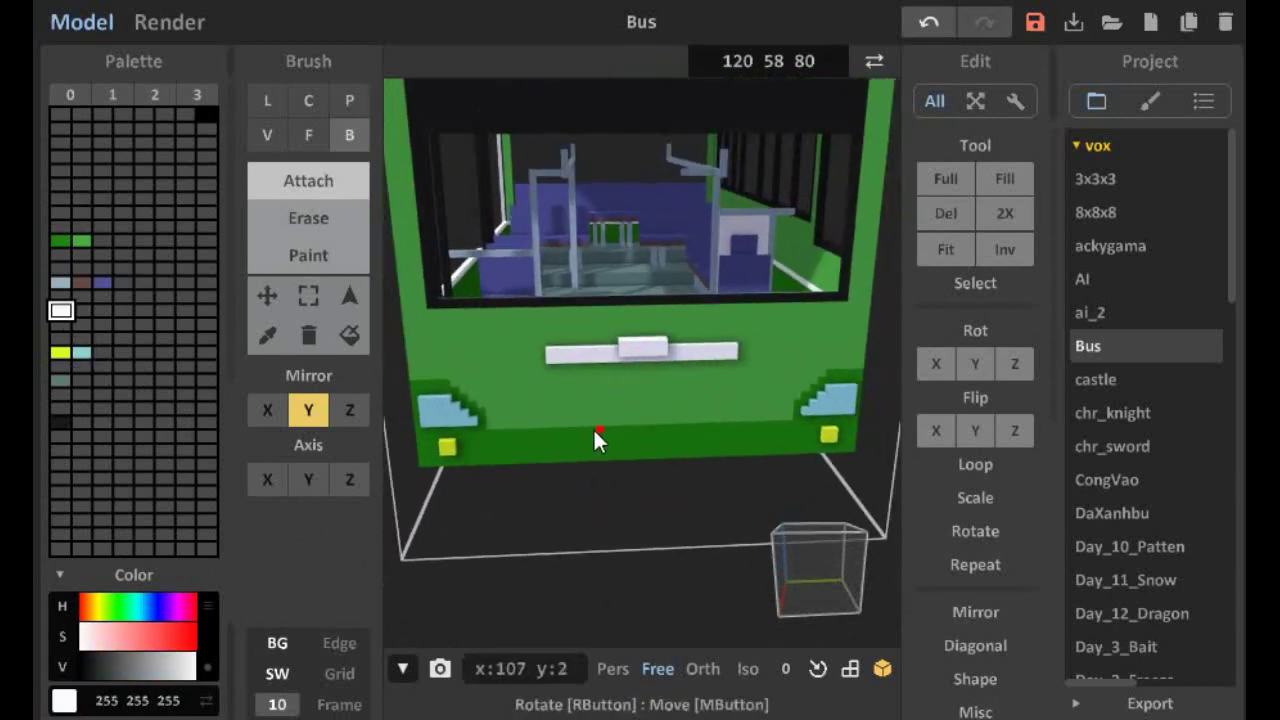
Attach a white rectangular number plate at the centre of the front's dark green lower trim
left_click_drag(593, 440, 662, 443)
scroll(640, 443, "up", 2)
key("f")
scroll(637, 444, "up", 3)
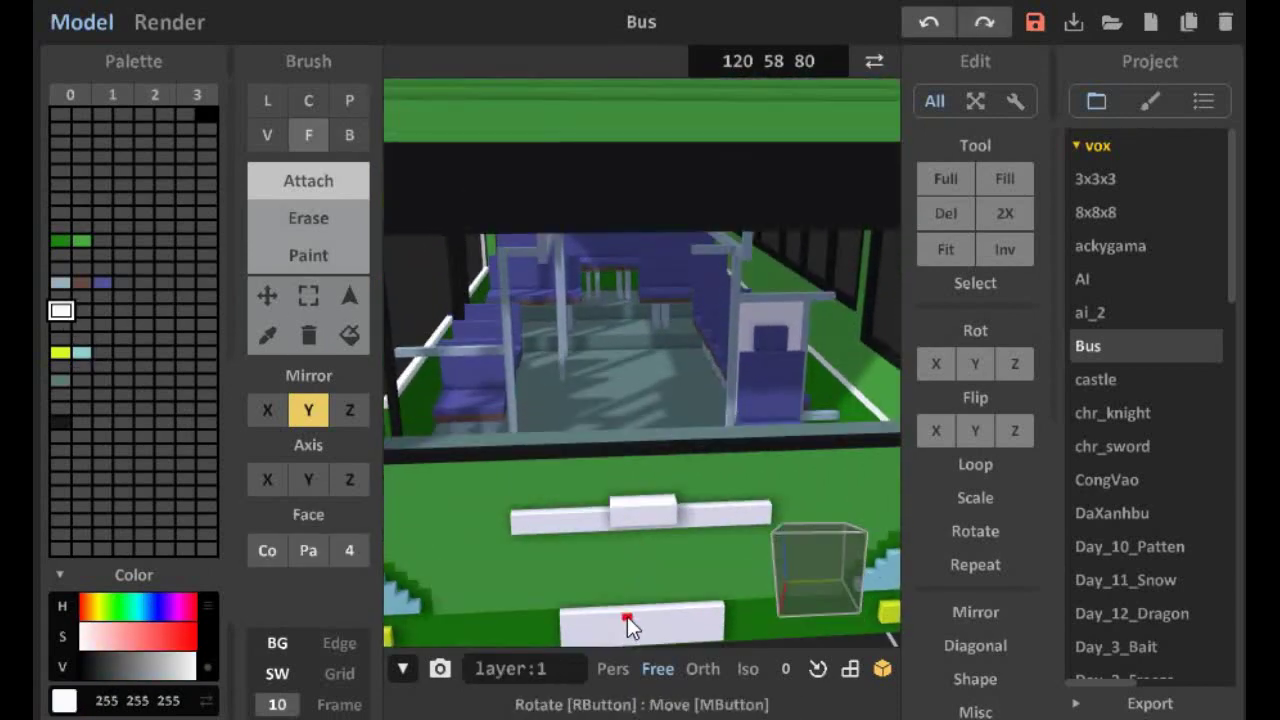
scroll(627, 616, "up", 2)
Paint black pixel characters across the white number plate with Y mirroring turned off
key("b")
left_click_drag(564, 490, 565, 462)
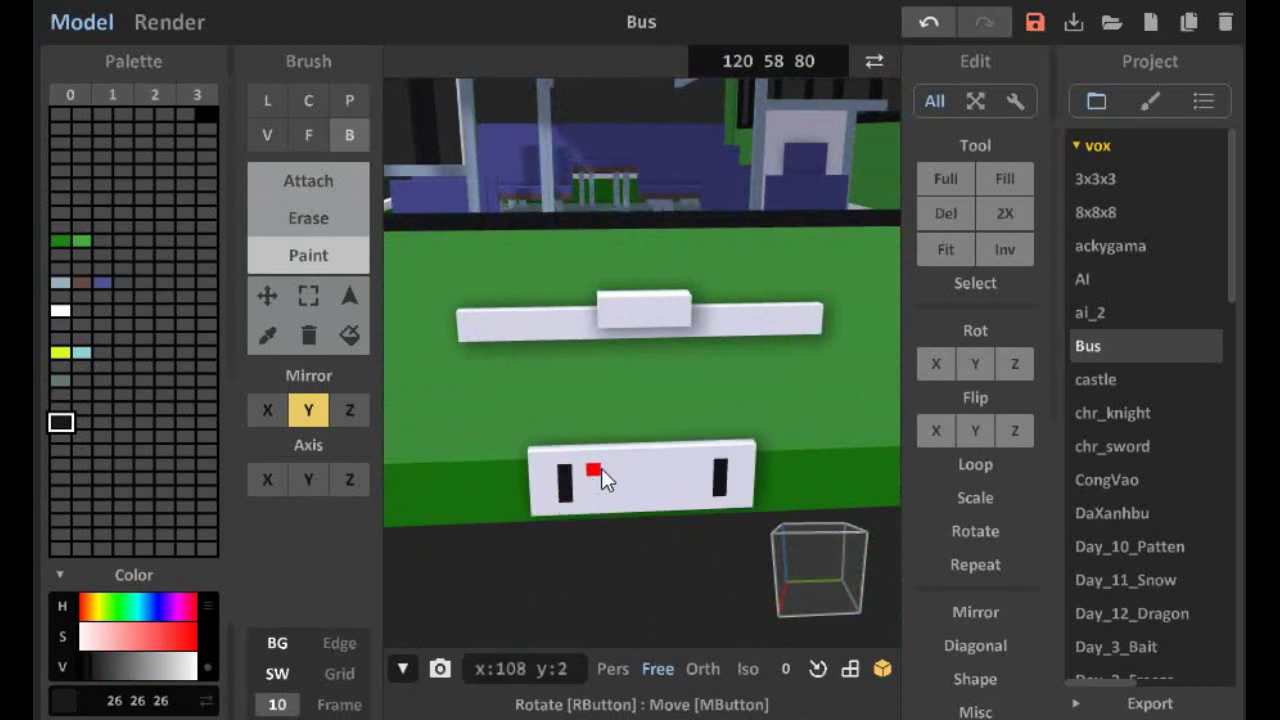
key("ctrl+z")
left_click(308, 410)
left_click(564, 471)
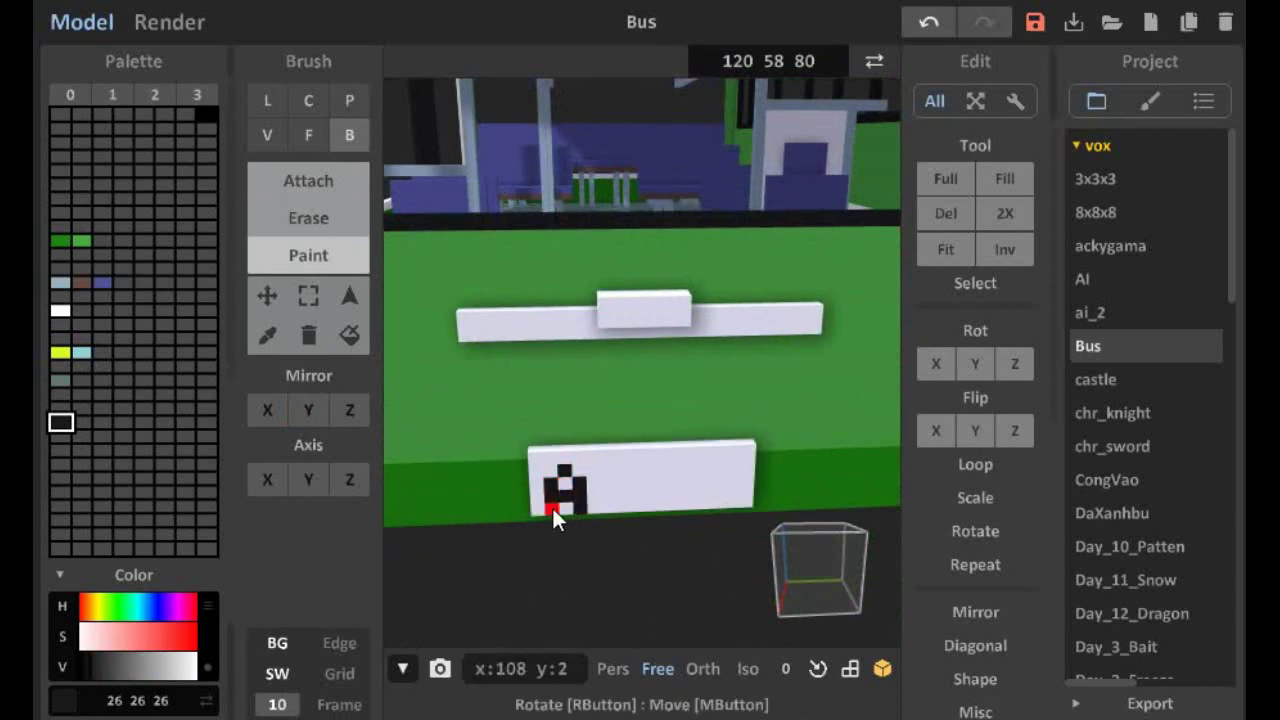
left_click_drag(636, 468, 636, 508)
left_click_drag(660, 466, 689, 471)
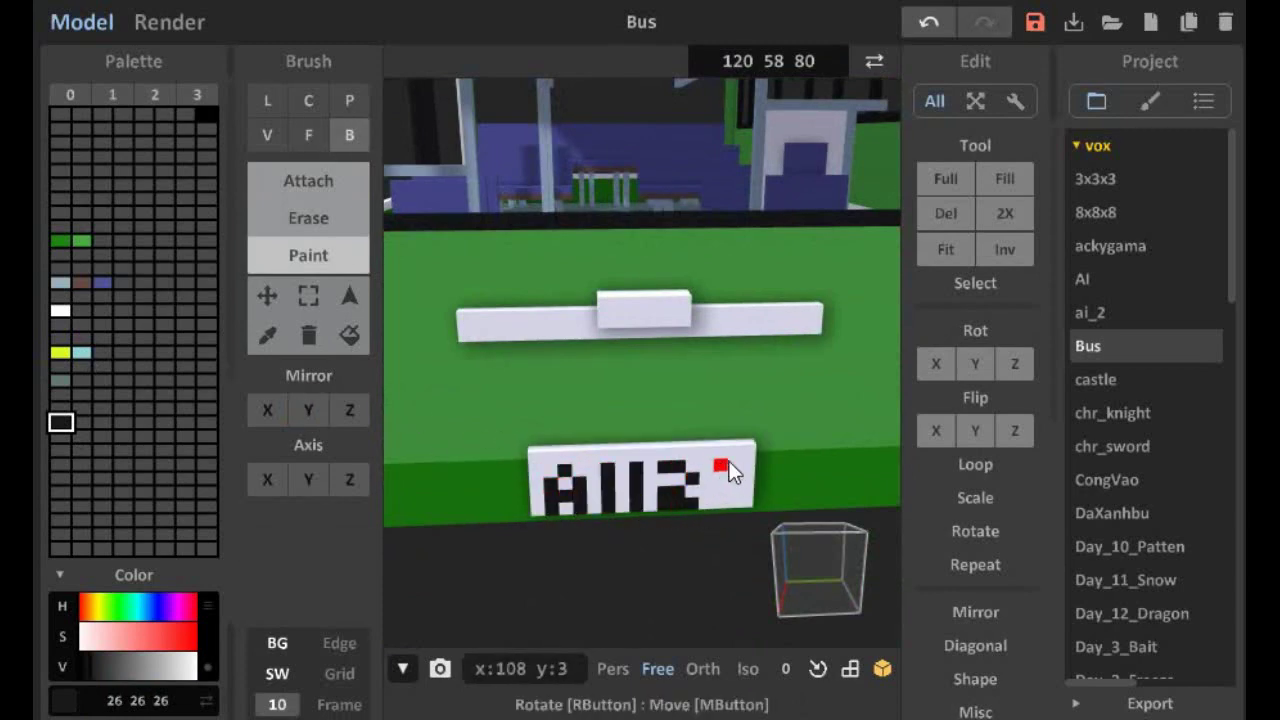
Draw a black diagonal wiper arm with a short thick upper end on the front panel beneath the windscreen
scroll(729, 461, "down", 3)
right_click_drag(716, 440, 558, 470)
scroll(558, 470, "up", 3)
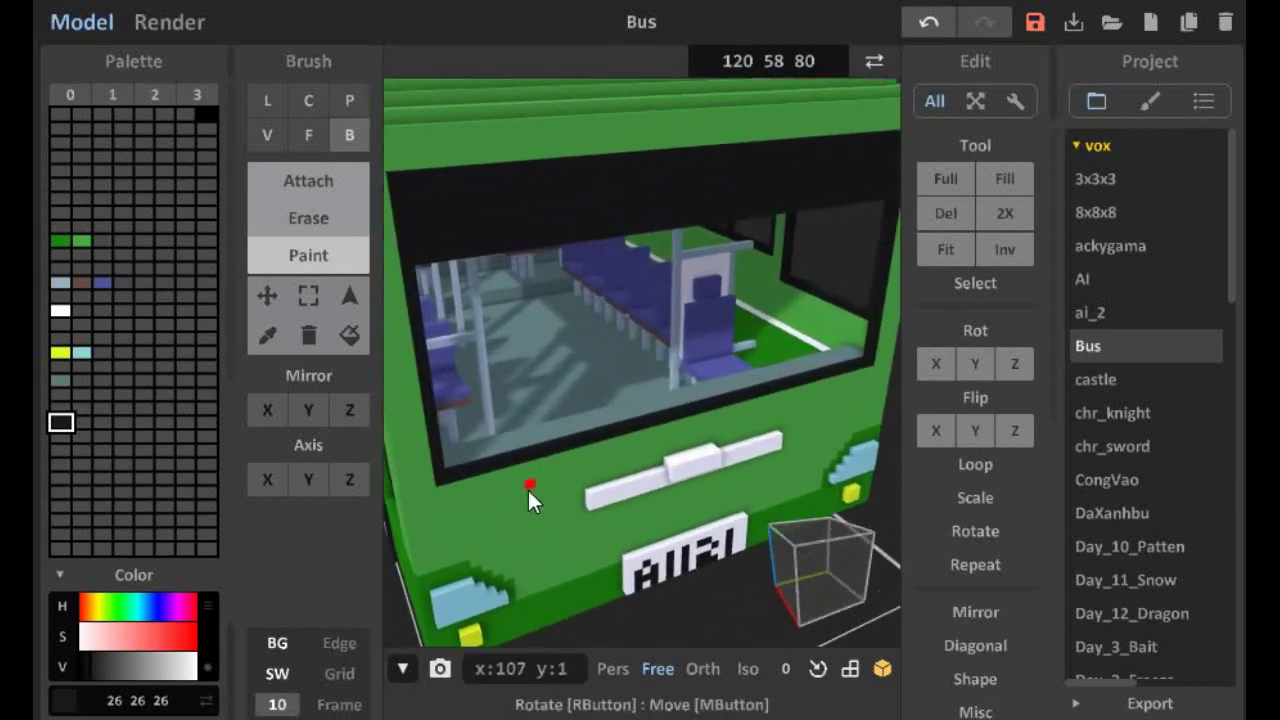
key("1")
key("l")
left_click_drag(534, 484, 604, 403)
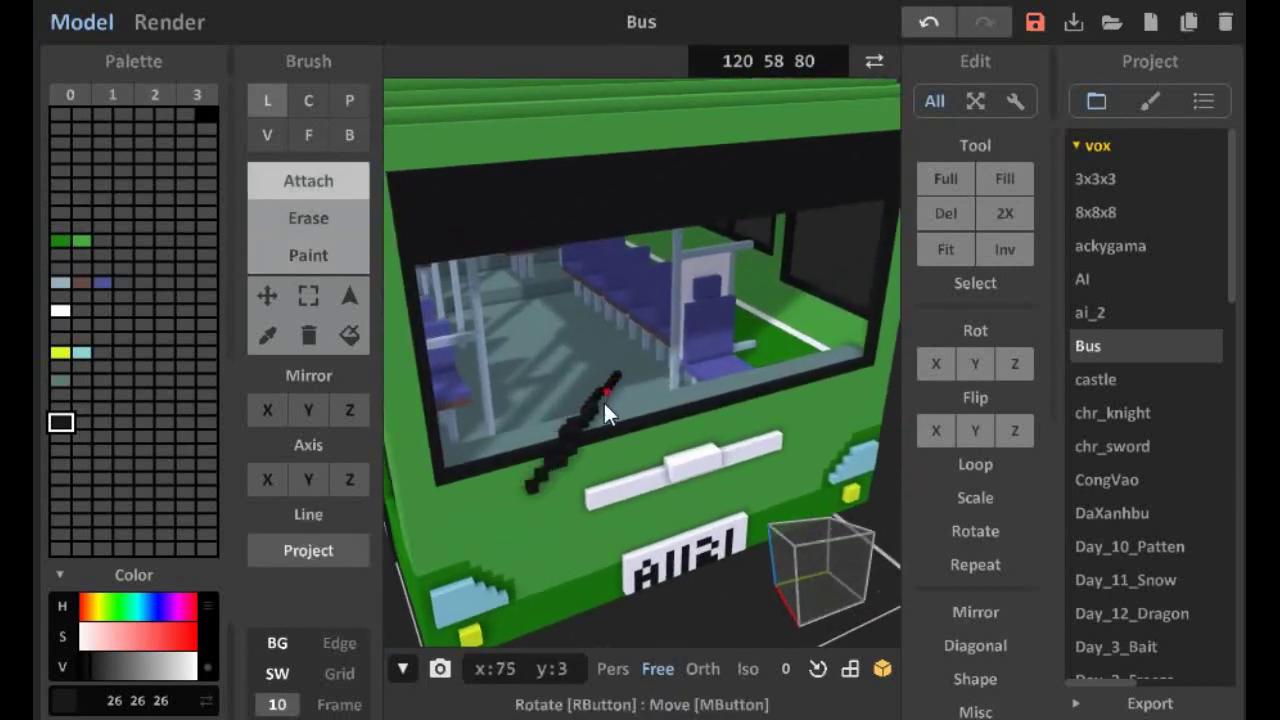
key("ctrl+z")
scroll(604, 400, "up", 3)
right_click_drag(604, 395, 626, 378)
mouse_move(617, 434)
right_mouse_down()
mouse_move(444, 326)
mouse_move(525, 407)
right_mouse_up()
mouse_move(525, 407)
left_mouse_down()
mouse_move(606, 314)
mouse_move(638, 323)
left_mouse_up()
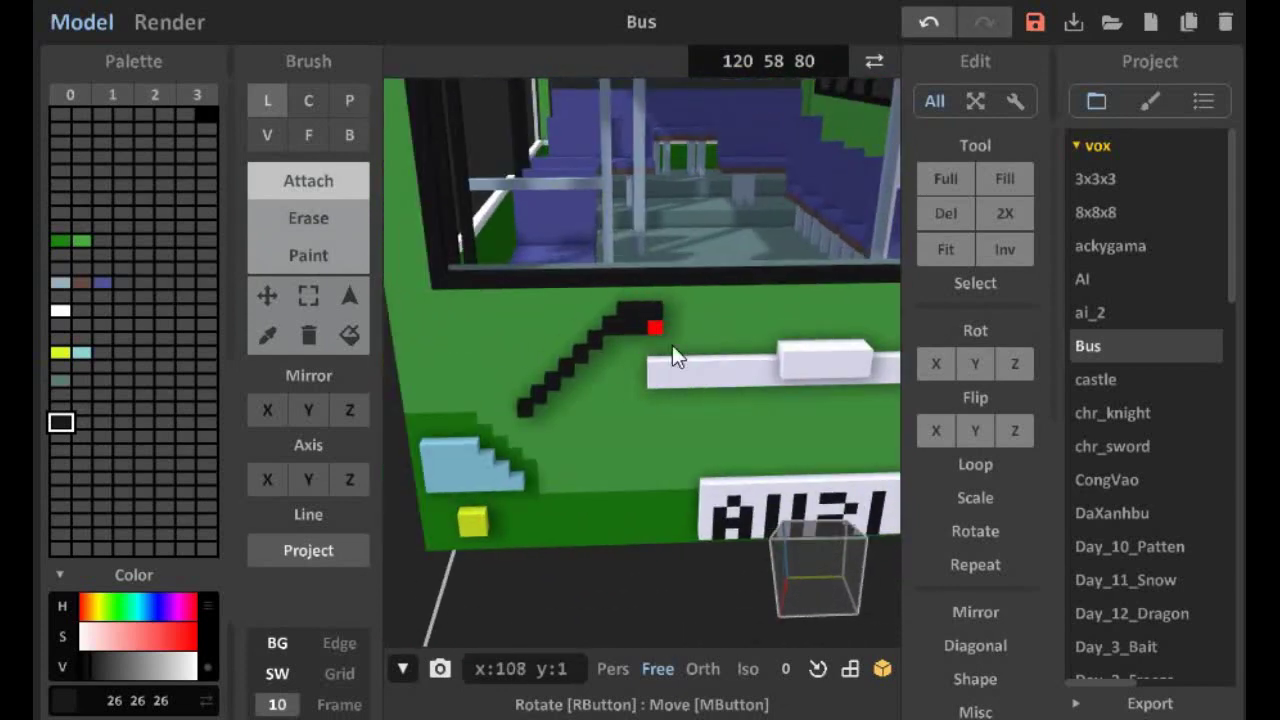
Select the black wiper by region and try to move it up over the windscreen's lower edge
right_click_drag(672, 350, 554, 351)
key("s")
left_click_drag(534, 349, 579, 251)
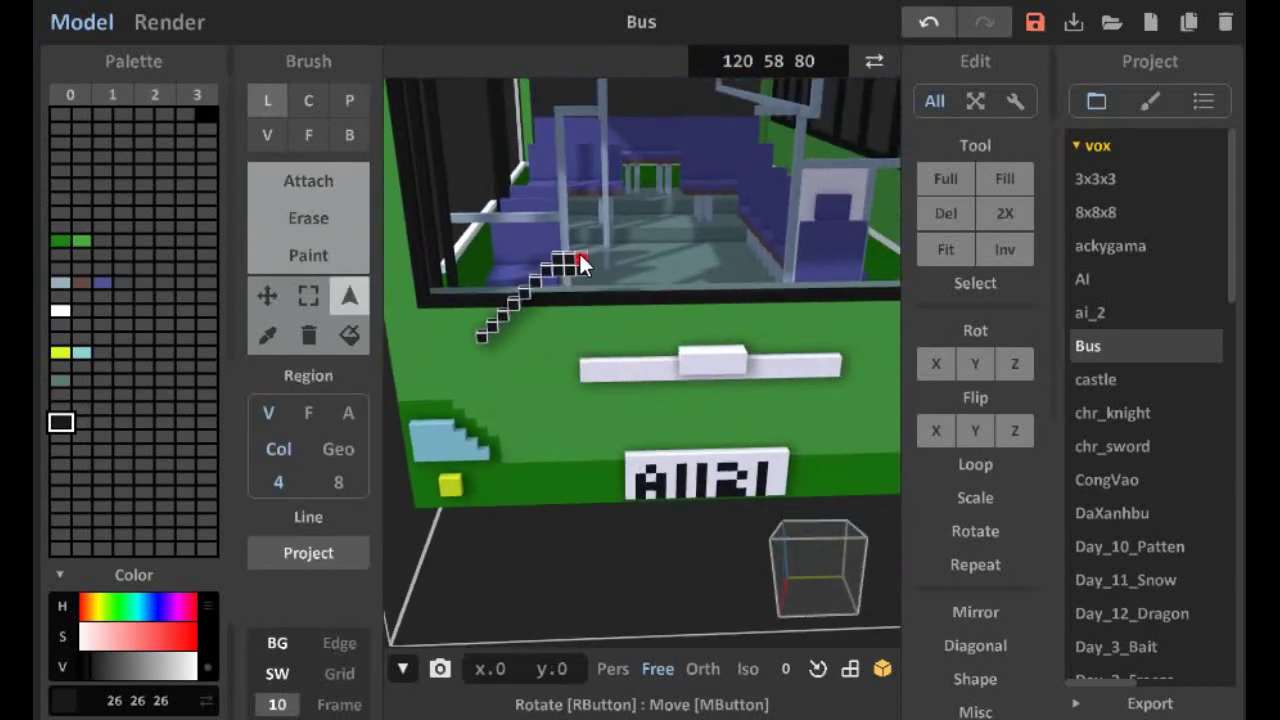
right_click_drag(607, 309, 648, 377)
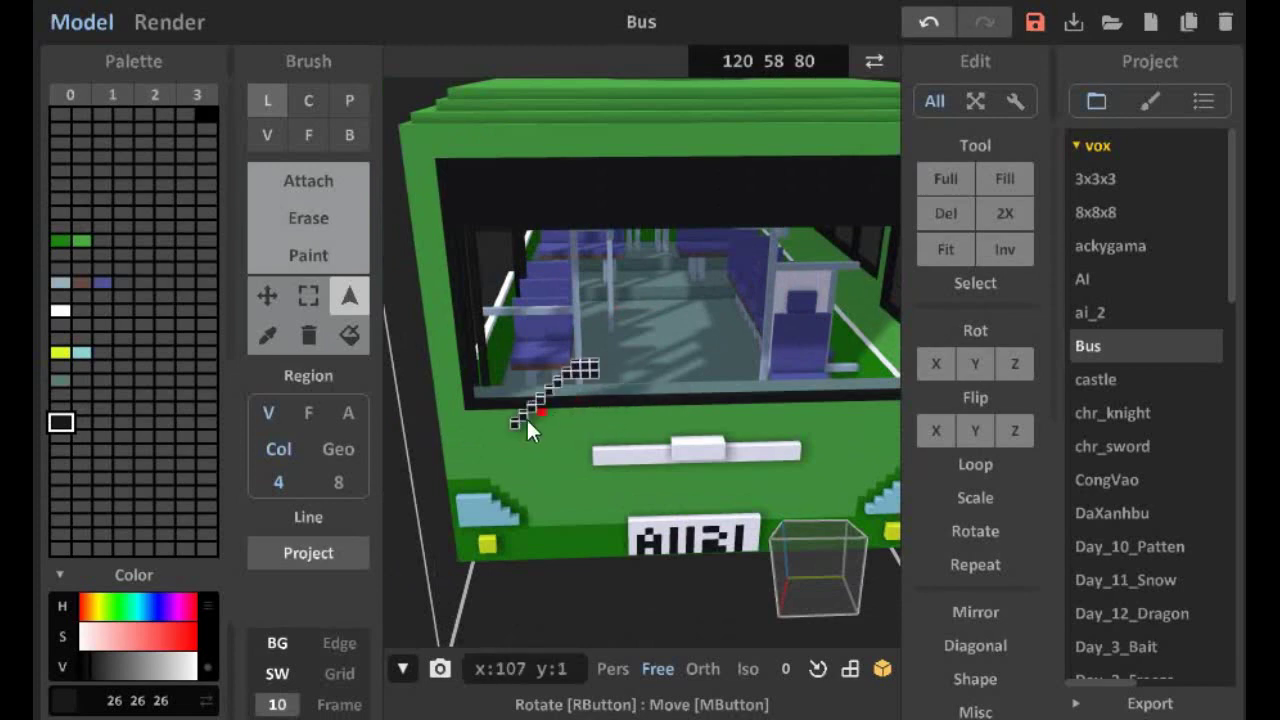
right_click_drag(578, 406, 645, 400)
key("ctrl+z")
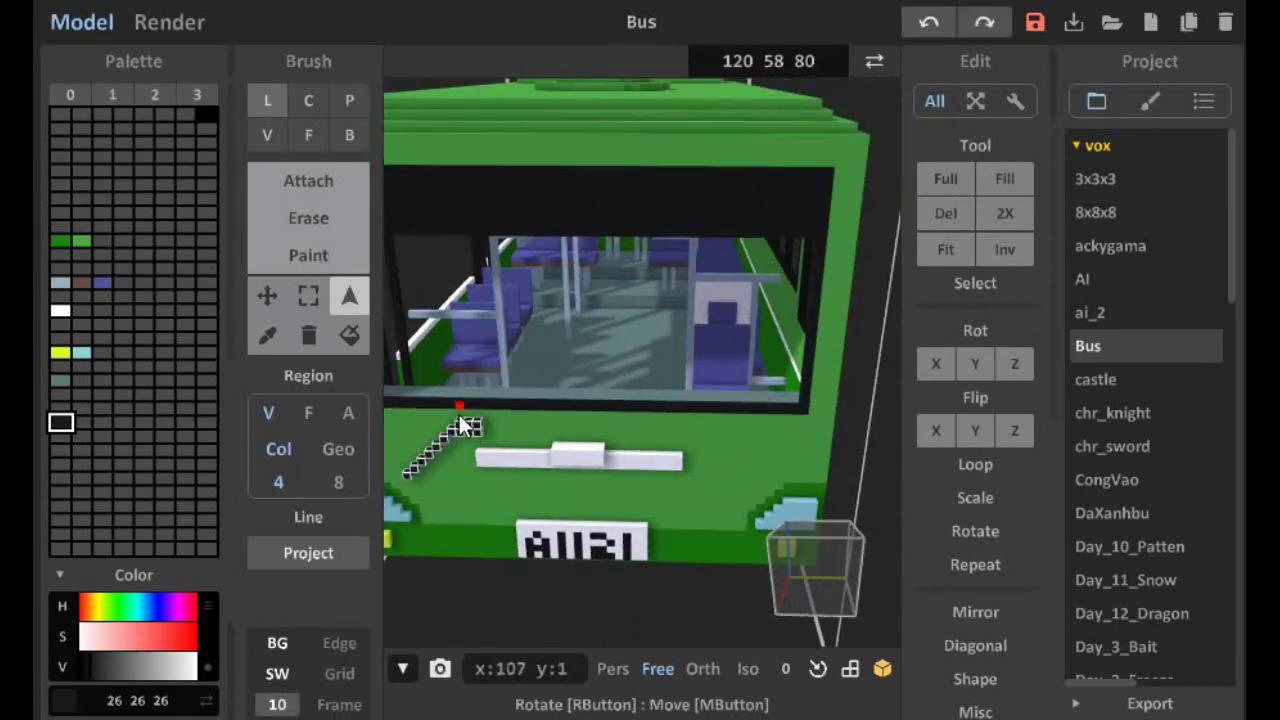
Place the black wiper over the windscreen's lower edge and add a mirrored copy on the opposite half of the windscreen
left_click(1015, 363)
left_click_drag(457, 400, 733, 435)
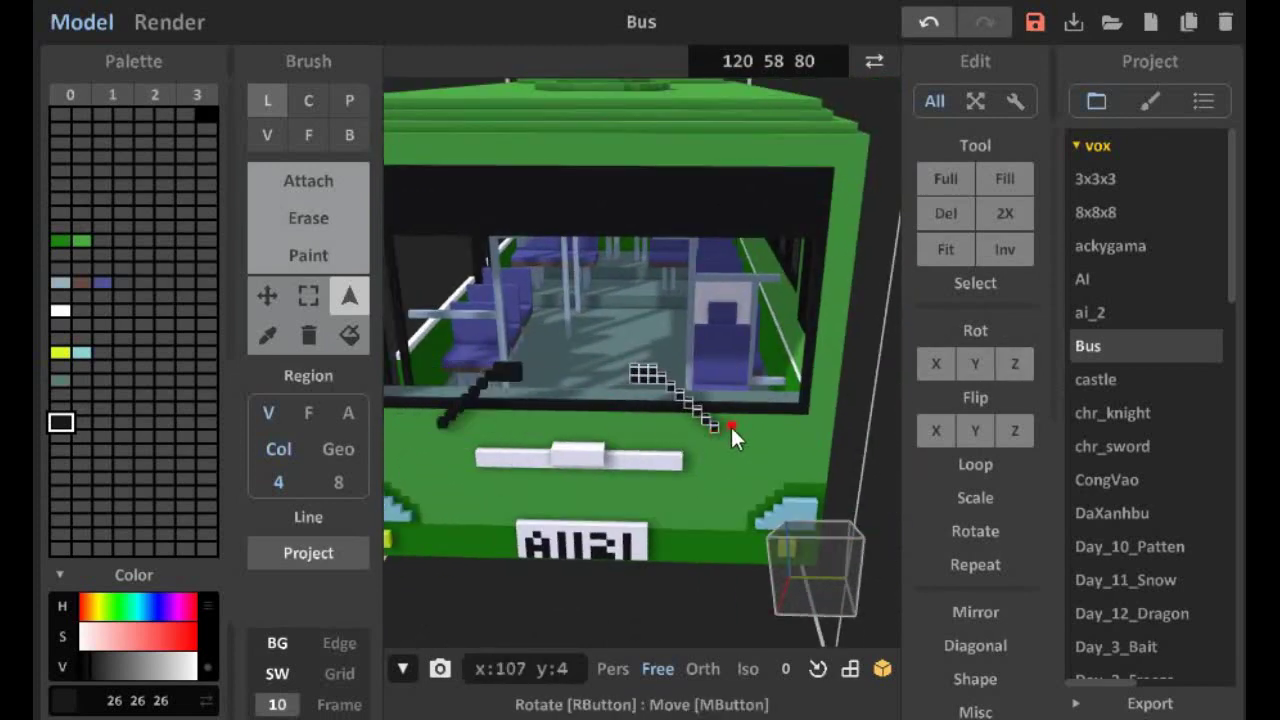
right_click_drag(730, 424, 603, 391)
scroll(660, 455, "down", 3)
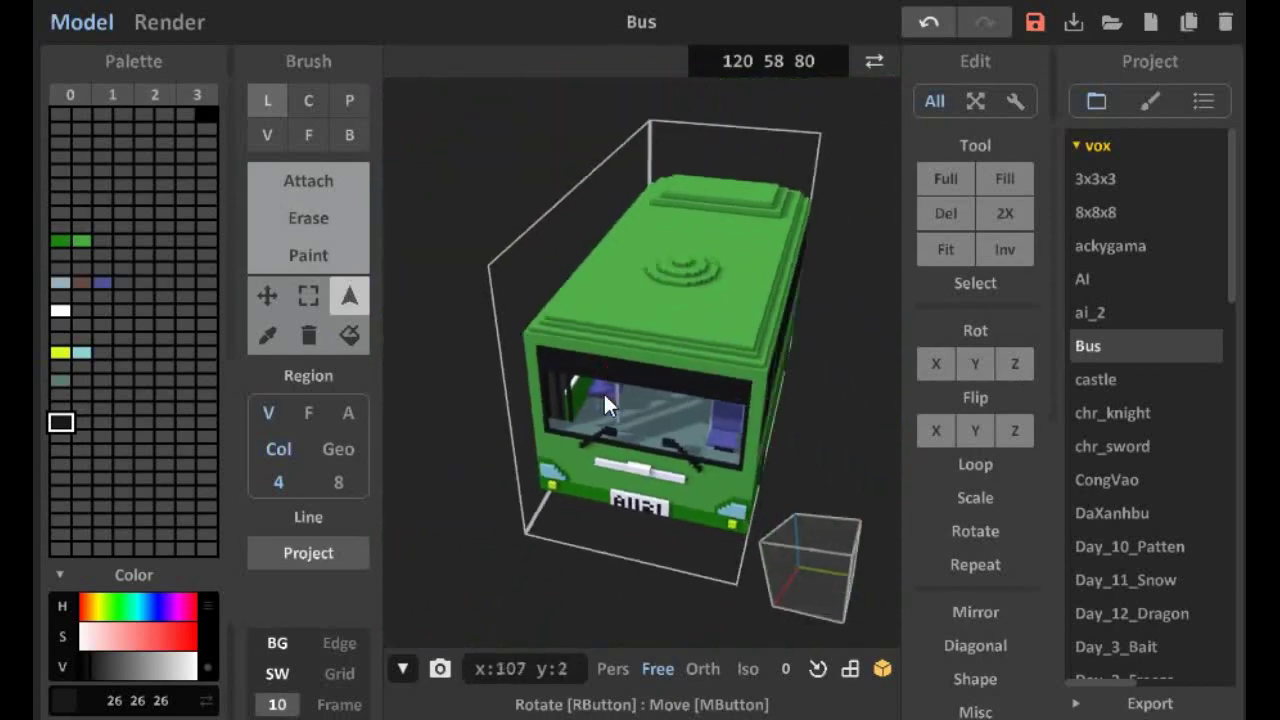
Enlarge the model volume to 120 x 80 x 80 and attach a black two-panel side mirror on a bracket at the front corner
scroll(775, 61, "up", 20)
right_click_drag(702, 324, 495, 352)
scroll(495, 352, "up", 5)
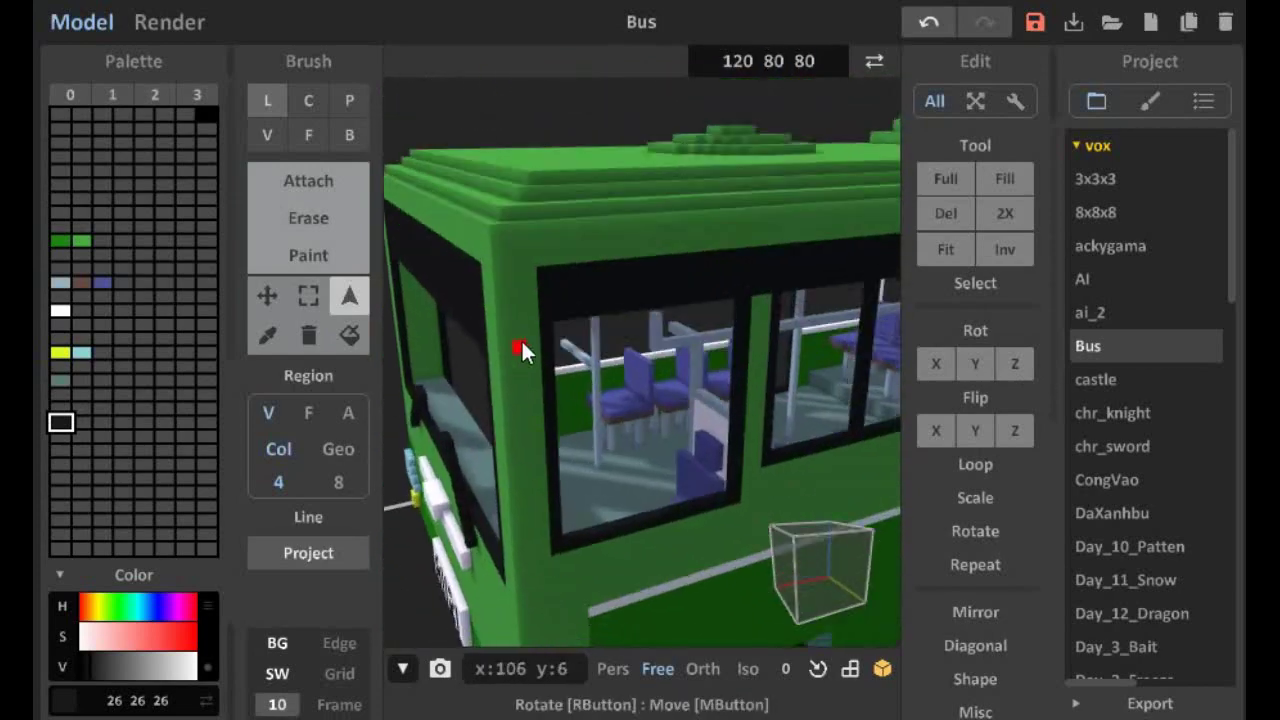
key("b")
scroll(527, 345, "up", 10)
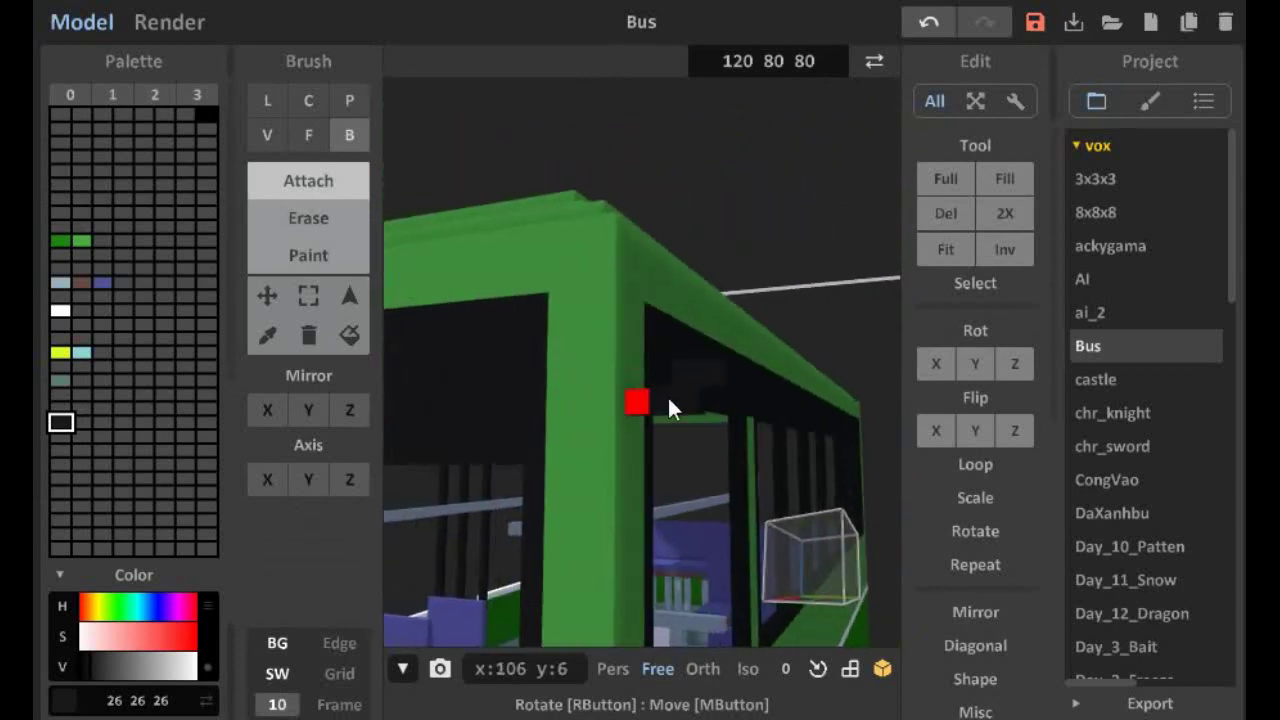
mouse_move(667, 395)
right_mouse_down()
mouse_move(557, 455)
mouse_move(519, 396)
mouse_move(733, 407)
mouse_move(568, 397)
mouse_move(654, 449)
right_mouse_up()
key("f")
scroll(654, 449, "up", 5)
mouse_move(680, 380)
right_mouse_down()
mouse_move(820, 320)
mouse_move(667, 355)
mouse_move(471, 337)
mouse_move(478, 535)
mouse_move(695, 535)
mouse_move(627, 502)
mouse_move(583, 392)
right_mouse_up()
key("b")
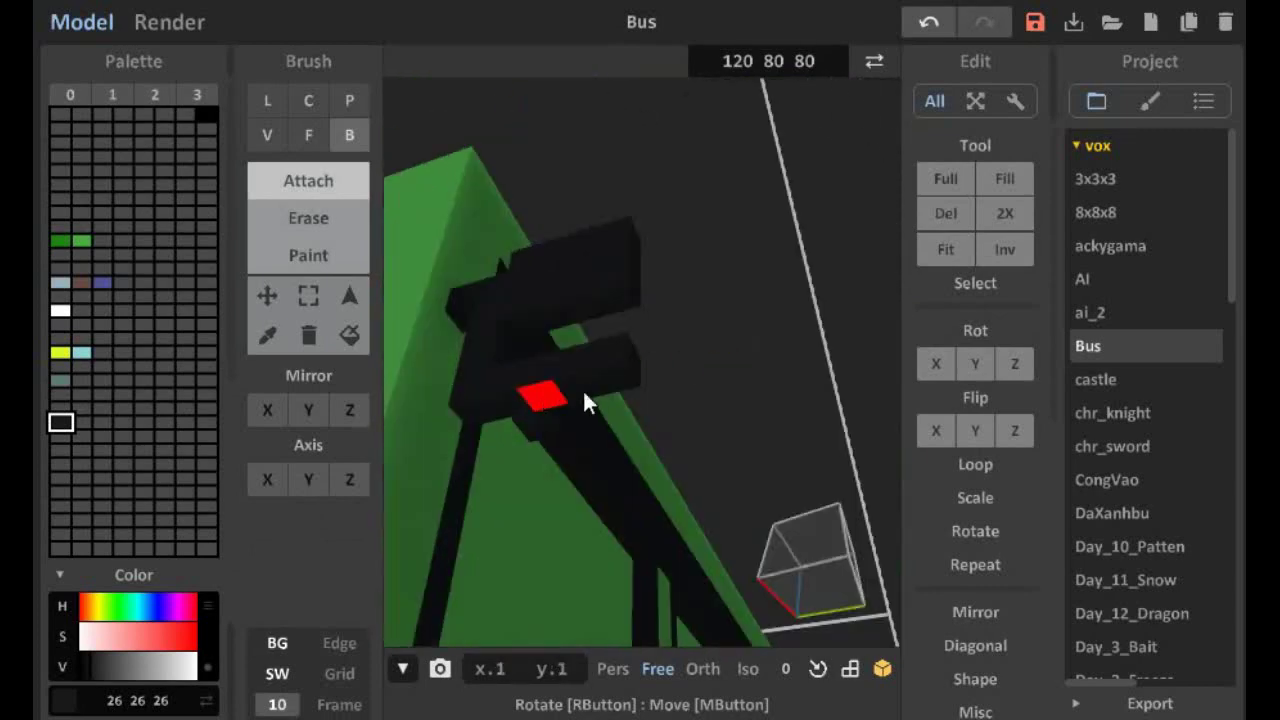
Finish the black side mirrors at the bus's front corners and save the model
key("f")
scroll(610, 450, "down", 6)
mouse_move(634, 506)
right_mouse_down()
mouse_move(680, 443)
mouse_move(697, 503)
mouse_move(764, 476)
right_mouse_up()
key("s")
scroll(680, 443, "up", 3)
right_click_drag(512, 468, 805, 446)
scroll(658, 419, "up", 6)
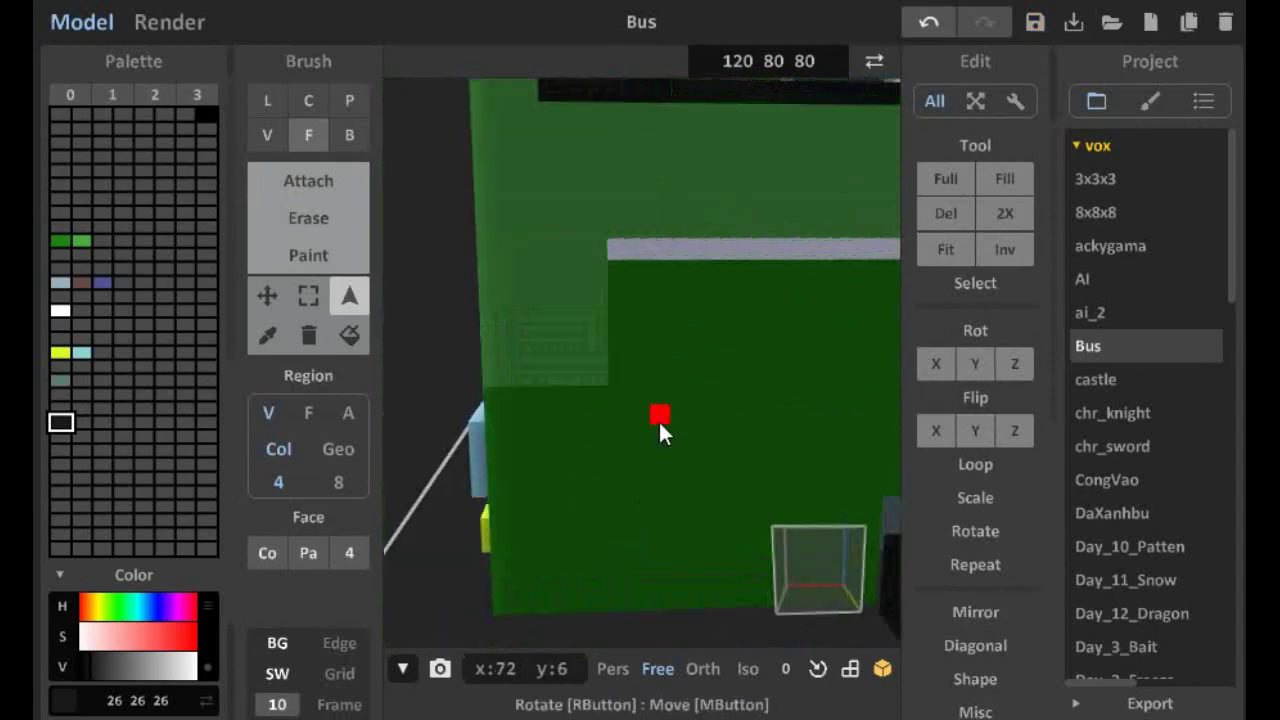
Extend the interior handrail uprights with the grey-blue rail colour, undoing the misplaced extrusions
mouse_move(659, 421)
right_mouse_down()
mouse_move(700, 371)
mouse_move(808, 409)
mouse_move(872, 366)
mouse_move(798, 391)
mouse_move(663, 358)
mouse_move(470, 365)
right_mouse_up()
scroll(805, 400, "up", 5)
left_click(567, 304, "alt")
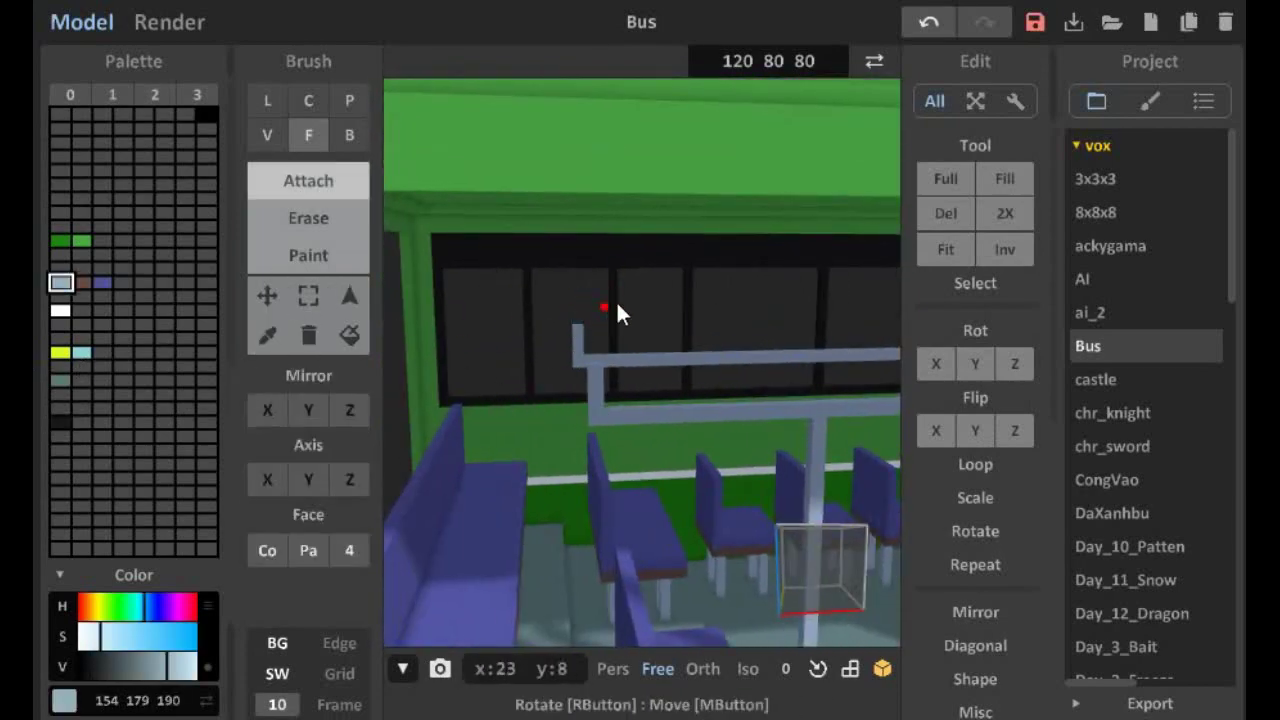
key("ctrl+z")
right_click_drag(616, 313, 609, 409)
left_click(688, 439)
key("ctrl+z")
left_click_drag(609, 409, 623, 229)
mouse_move(623, 229)
right_mouse_down()
mouse_move(600, 323)
mouse_move(570, 250)
mouse_move(564, 431)
mouse_move(635, 382)
mouse_move(522, 390)
mouse_move(467, 342)
mouse_move(665, 366)
mouse_move(776, 308)
mouse_move(696, 378)
mouse_move(526, 437)
mouse_move(657, 423)
mouse_move(560, 430)
right_mouse_up()
key("ctrl+z")
left_click(567, 250)
Build up the light green wall above the white side stripe and raise a light green pillar beside the front doorway
key("e")
left_click(61, 421)
key("ctrl+z")
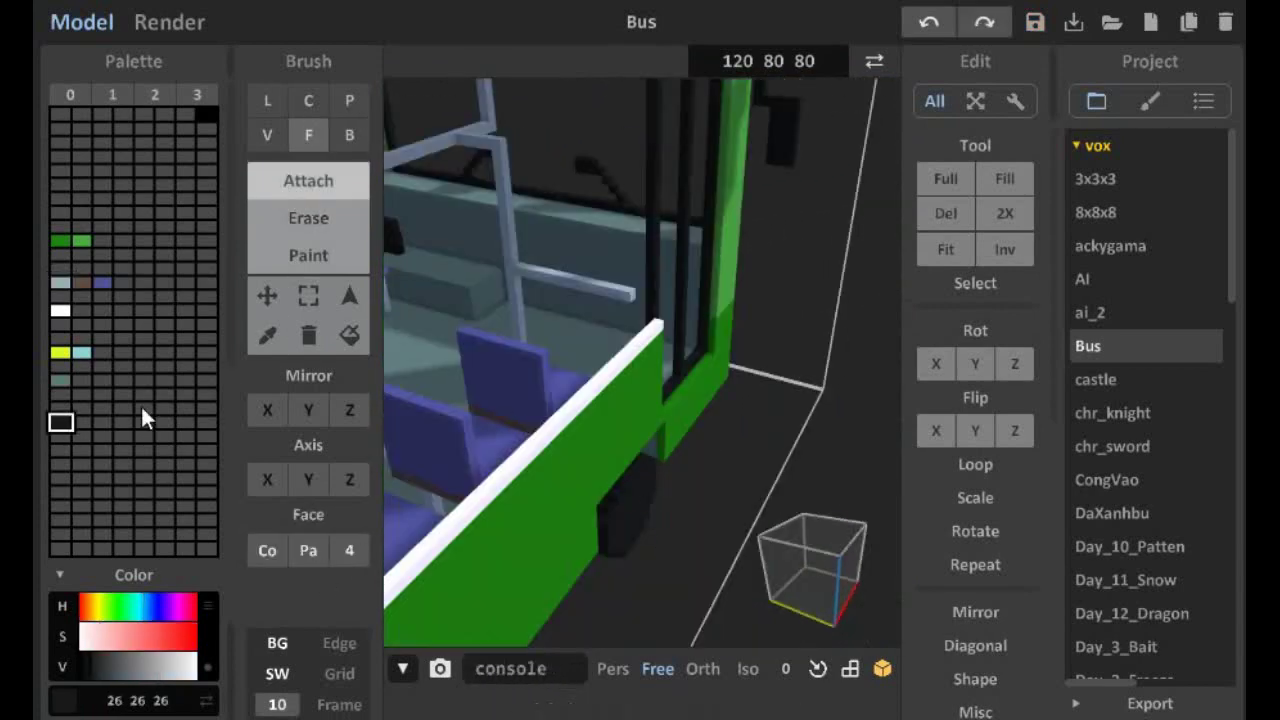
left_click(82, 240)
left_click(571, 399)
right_click_drag(659, 305, 745, 376)
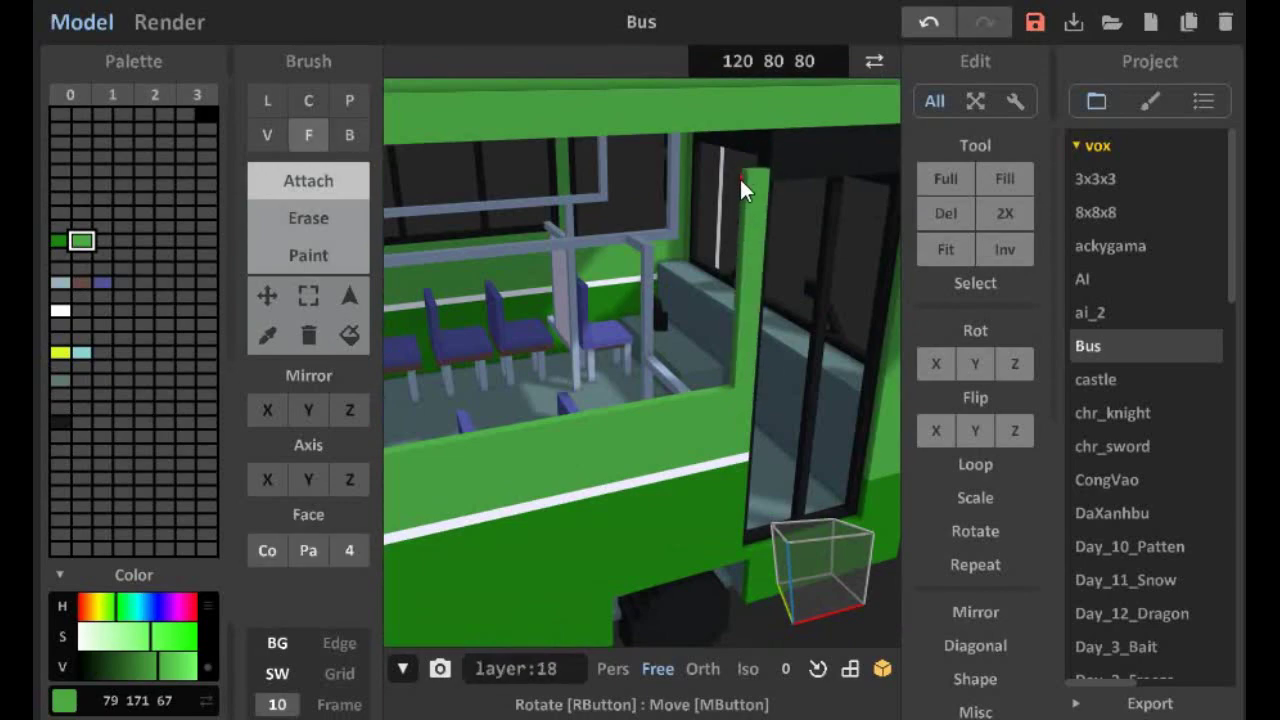
right_click_drag(742, 188, 708, 300)
Frame the side window opening between the two doorways in black and complete the light green wall around it
left_click(61, 421)
right_click_drag(597, 303, 640, 486)
left_click(82, 240)
mouse_move(715, 405)
right_mouse_down()
mouse_move(721, 280)
mouse_move(664, 316)
mouse_move(813, 270)
mouse_move(643, 316)
mouse_move(608, 340)
mouse_move(711, 274)
mouse_move(686, 309)
mouse_move(143, 286)
mouse_move(526, 220)
mouse_move(532, 571)
mouse_move(480, 571)
mouse_move(538, 425)
mouse_move(471, 251)
mouse_move(669, 171)
mouse_move(770, 228)
mouse_move(809, 207)
mouse_move(691, 268)
mouse_move(600, 400)
right_mouse_up()
key("b")
left_click(471, 251, "alt")
key("f")
left_click(82, 240)
right_click_drag(569, 443, 755, 340)
left_click(514, 272, "alt")
left_click(591, 346)
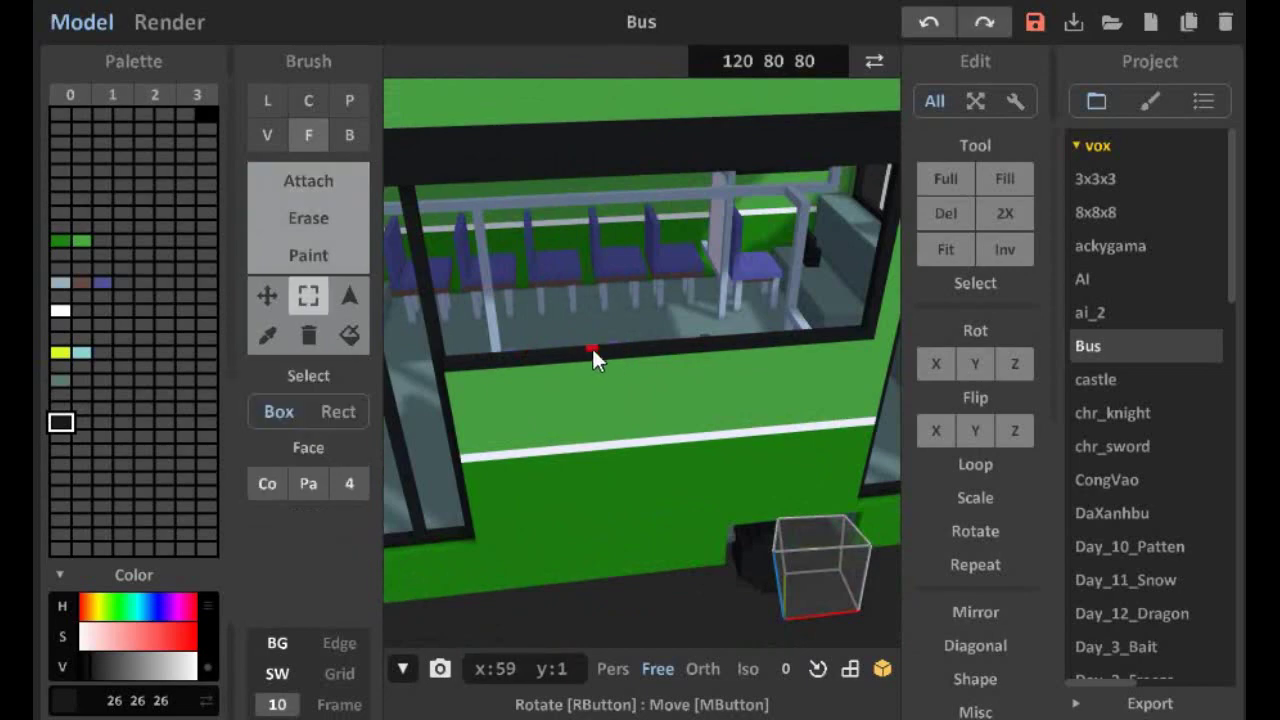
left_click(760, 328)
Set an empty palette swatch to red 255, 4, 4 and paint the route number 35 on the black band above the windscreen
right_click_drag(761, 185, 608, 257)
scroll(610, 290, "up", 5)
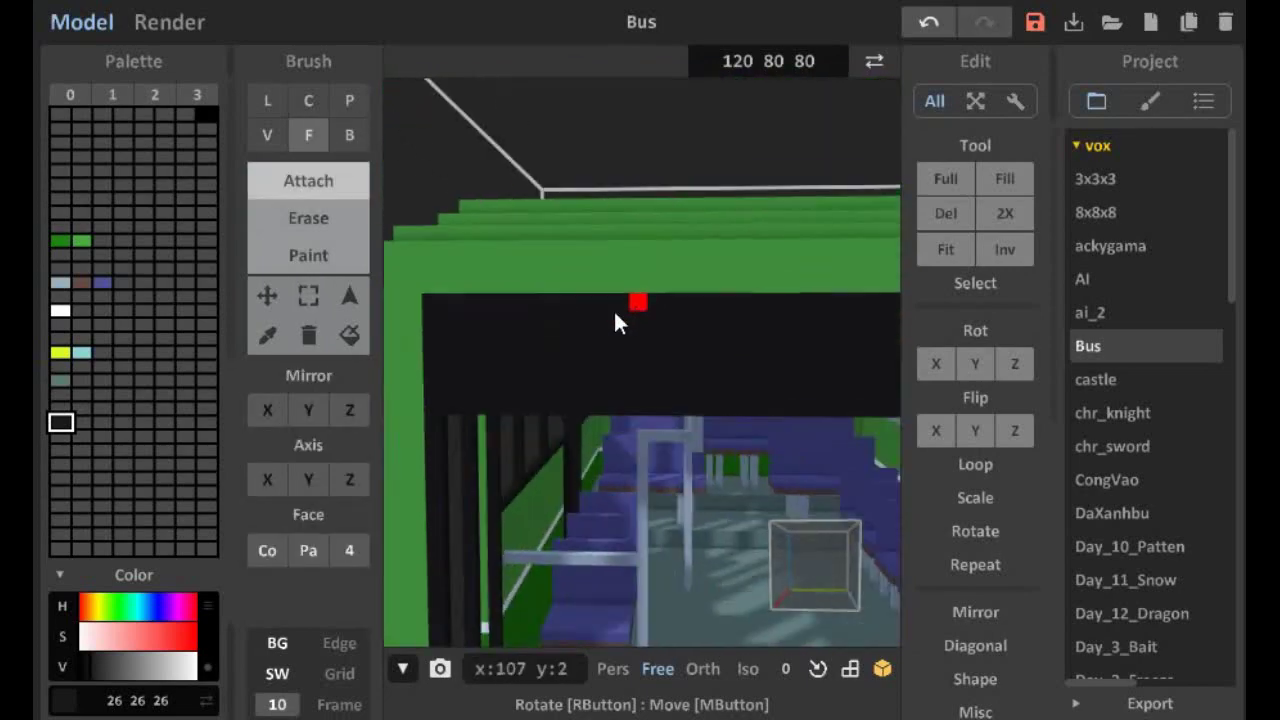
left_click(61, 212)
left_click(191, 638)
left_click_drag(190, 638, 197, 638)
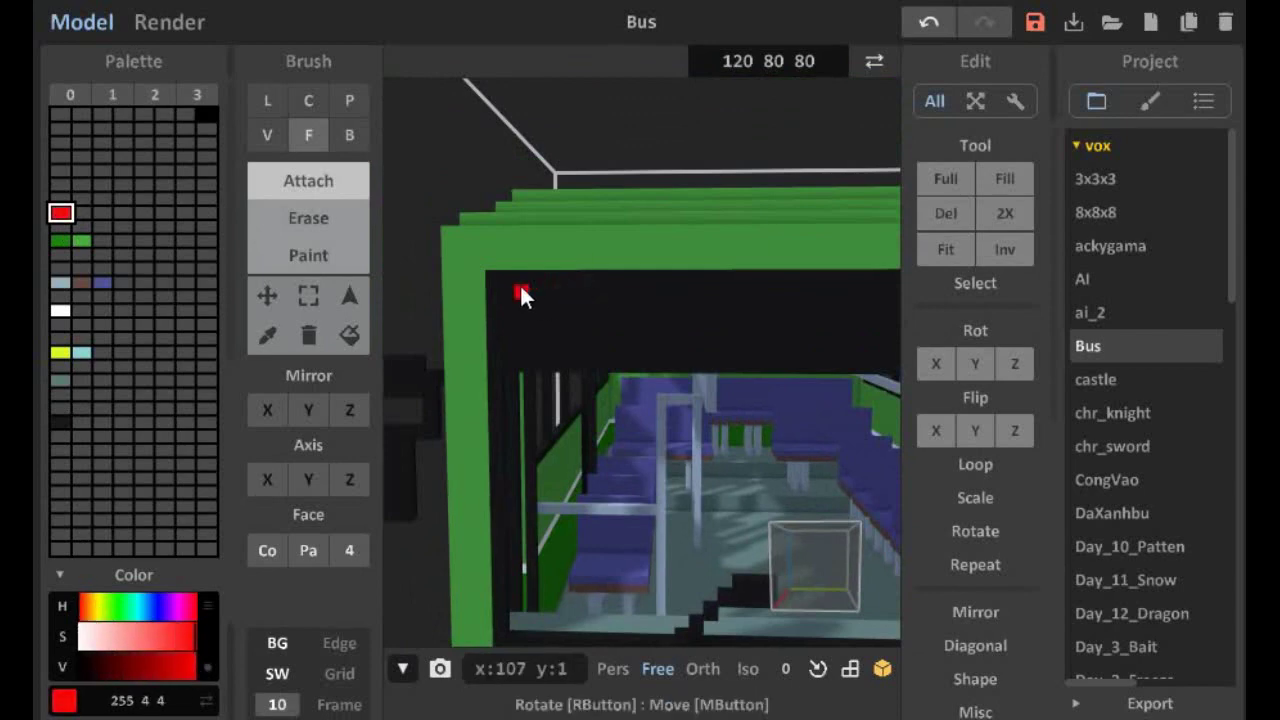
key("b")
key("3")
left_click_drag(535, 343, 531, 352)
left_click_drag(616, 292, 577, 293)
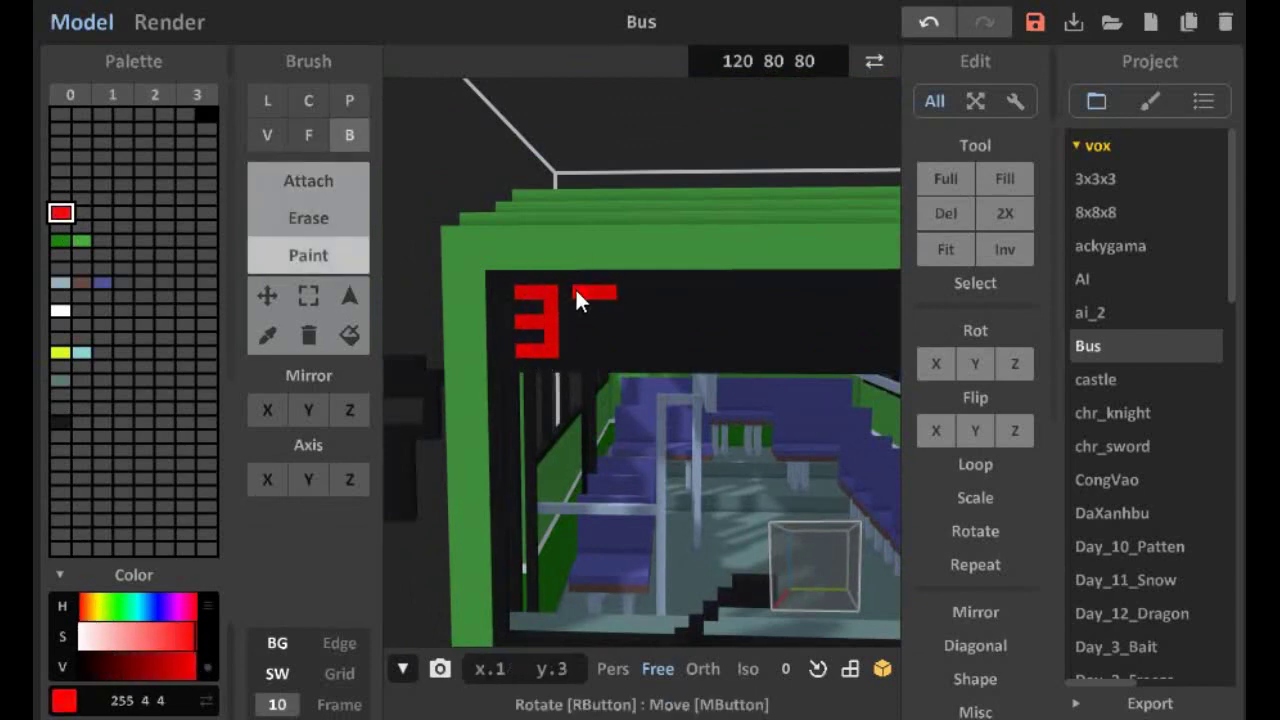
left_click_drag(613, 353, 570, 355)
Set another swatch to bright green 11, 231, 0 and paint AN SUONG beside the route number on the black band
mouse_move(626, 323)
right_mouse_down()
mouse_move(560, 350)
mouse_move(571, 380)
right_mouse_up()
left_click(82, 212)
left_click(118, 606)
left_click(572, 377)
left_click(571, 380)
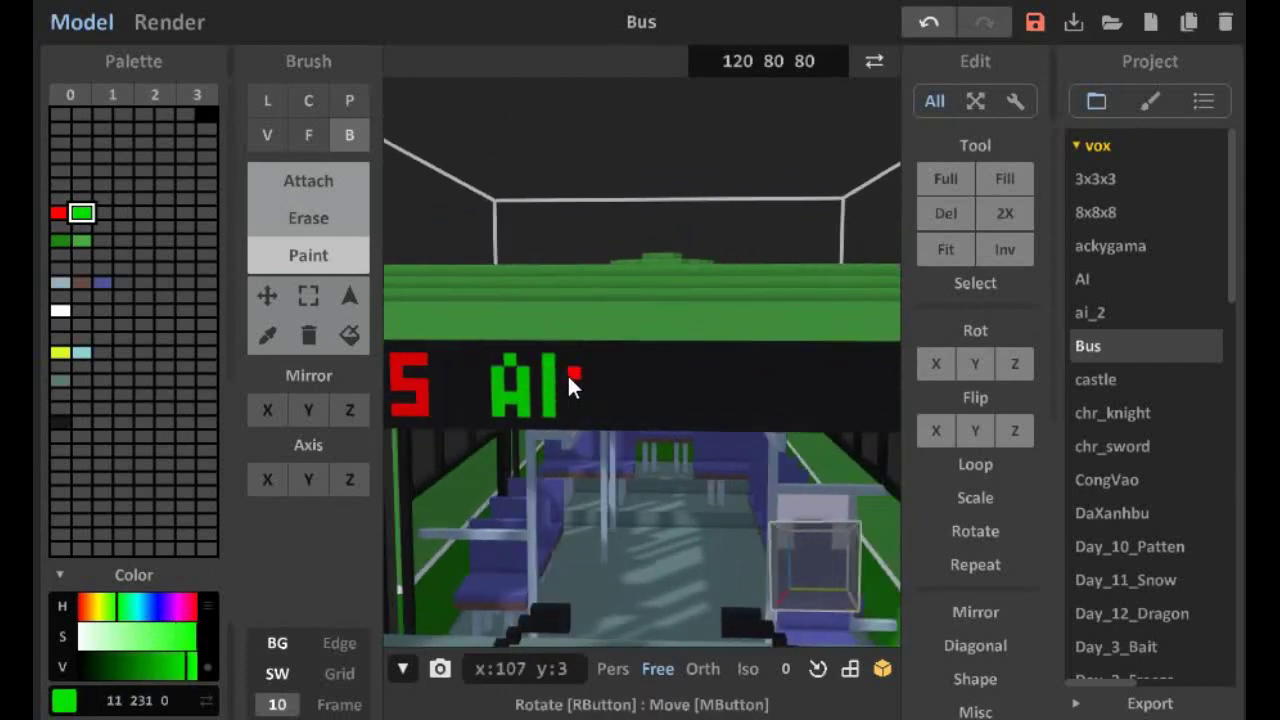
left_click_drag(571, 380, 594, 386)
right_click_drag(594, 386, 500, 391)
key("ctrl+z")
mouse_move(498, 370)
left_mouse_down()
mouse_move(523, 413)
mouse_move(520, 361)
mouse_move(532, 395)
mouse_move(522, 391)
mouse_move(546, 411)
mouse_move(614, 415)
mouse_move(617, 366)
mouse_move(637, 409)
mouse_move(641, 363)
mouse_move(662, 410)
left_mouse_up()
right_click_drag(662, 410, 591, 400)
mouse_move(668, 356)
left_mouse_down()
mouse_move(647, 397)
mouse_move(682, 387)
left_mouse_up()
Paint a white stripe on the front panel, stepping down diagonally from the door-side corner and running level beneath the white bar
scroll(694, 392, "down", 4)
right_click_drag(674, 420, 722, 400)
scroll(722, 398, "up", 3)
scroll(636, 378, "up", 3)
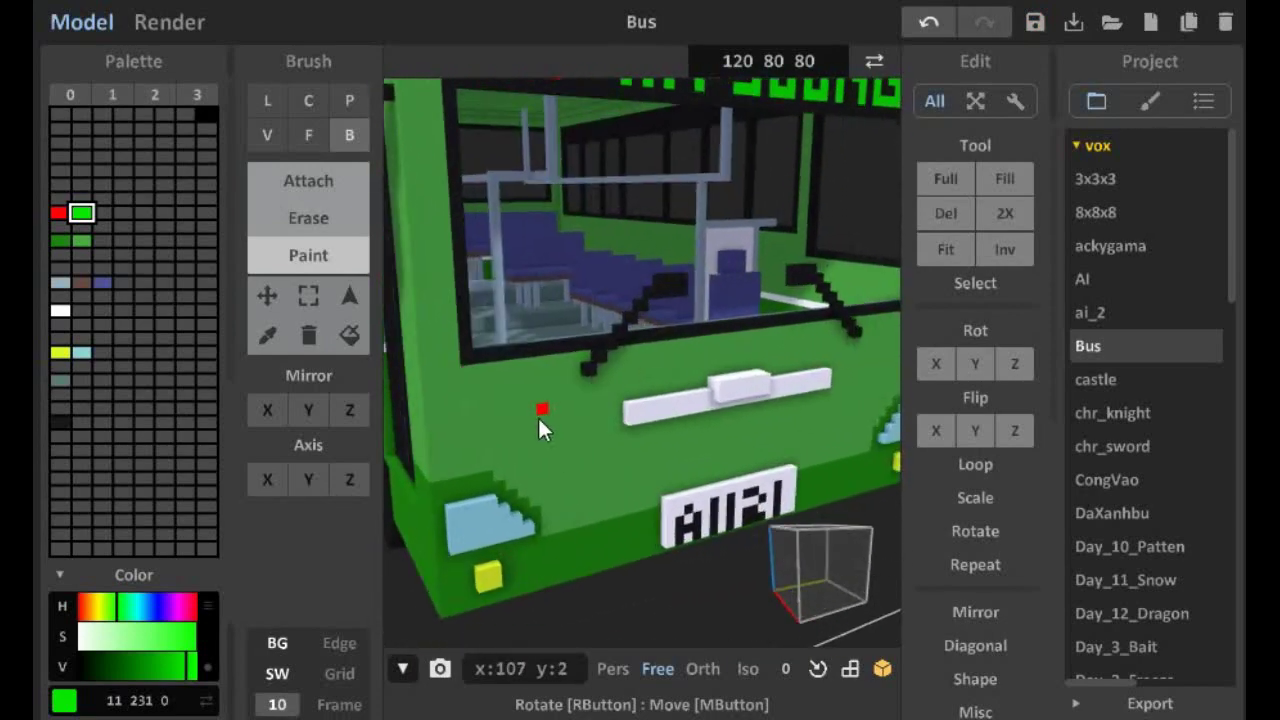
left_click(437, 394, "ctrl")
key("ctrl+z")
mouse_move(437, 394)
right_mouse_down()
mouse_move(528, 495)
mouse_move(597, 427)
mouse_move(460, 361)
mouse_move(518, 362)
mouse_move(486, 391)
right_mouse_up()
left_click(575, 440)
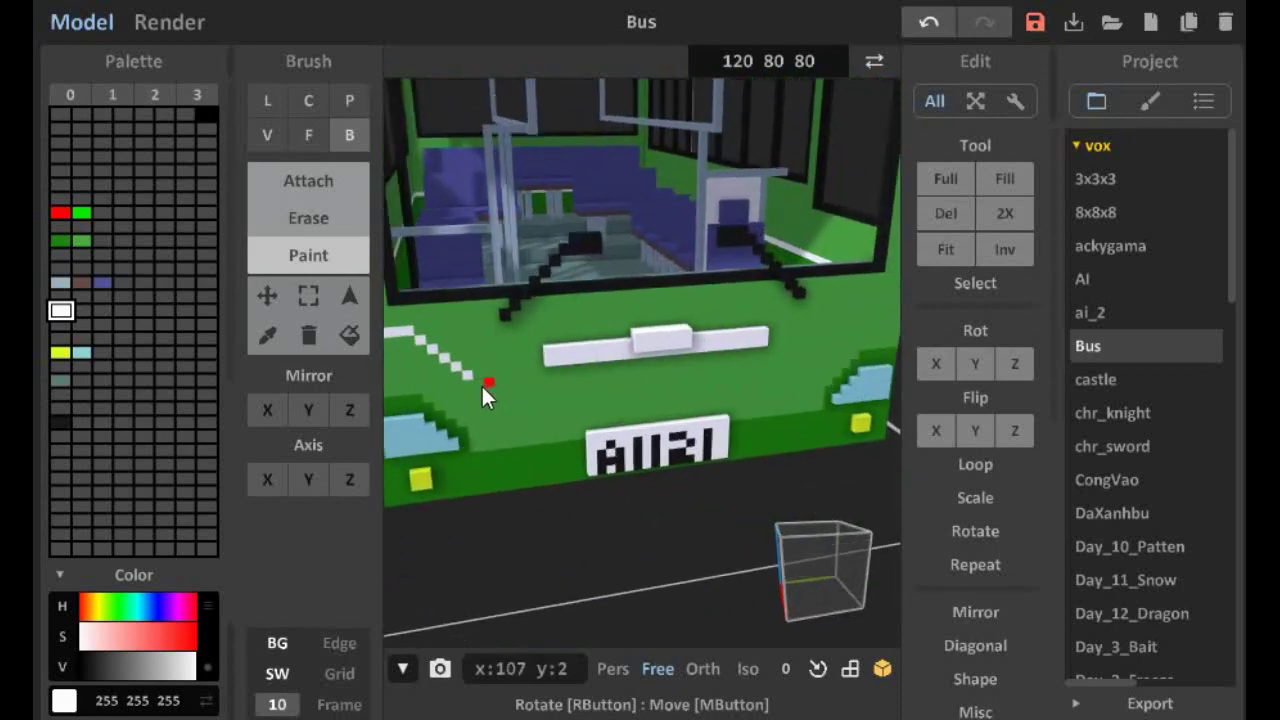
left_click_drag(523, 403, 690, 382)
Paint the matching white diagonal at the other front corner and extrude the whole front stripe outward
mouse_move(690, 382)
right_mouse_down()
mouse_move(878, 352)
mouse_move(777, 351)
mouse_move(817, 343)
right_mouse_up()
left_click_drag(807, 348, 764, 376)
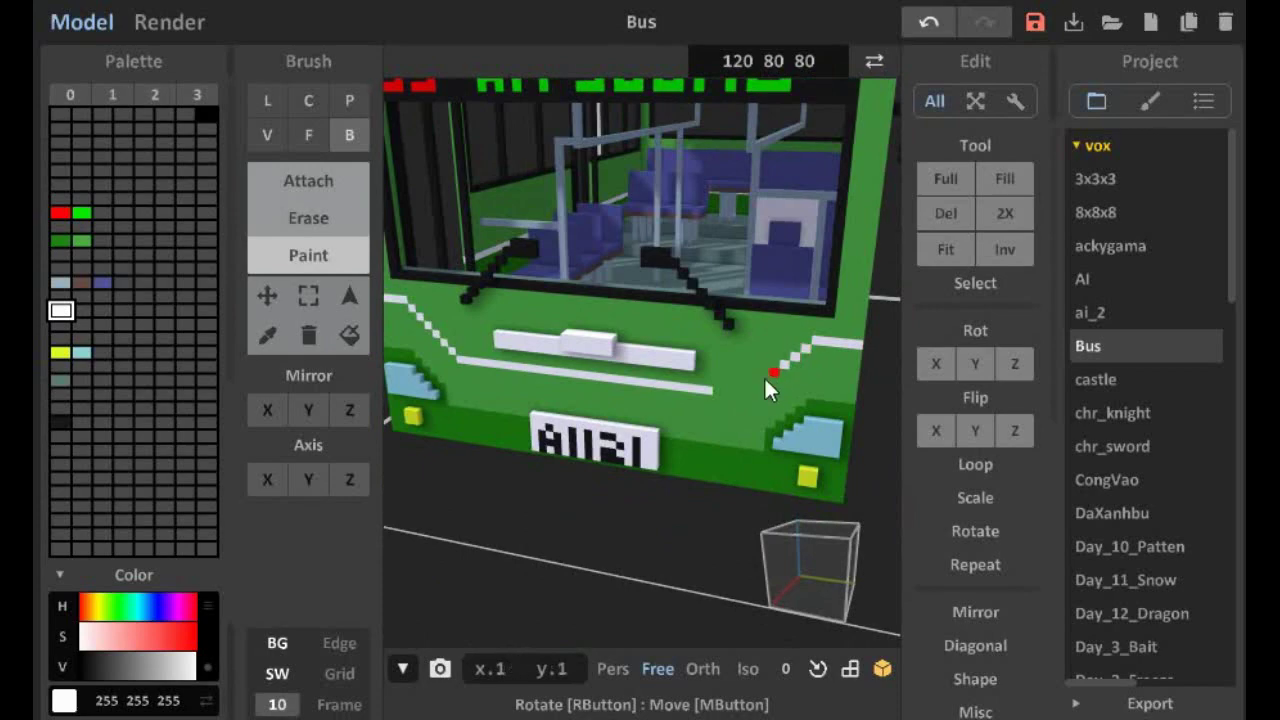
mouse_move(718, 398)
right_mouse_down()
mouse_move(570, 397)
mouse_move(576, 367)
mouse_move(638, 378)
mouse_move(705, 435)
mouse_move(680, 500)
mouse_move(730, 380)
right_mouse_up()
key("f")
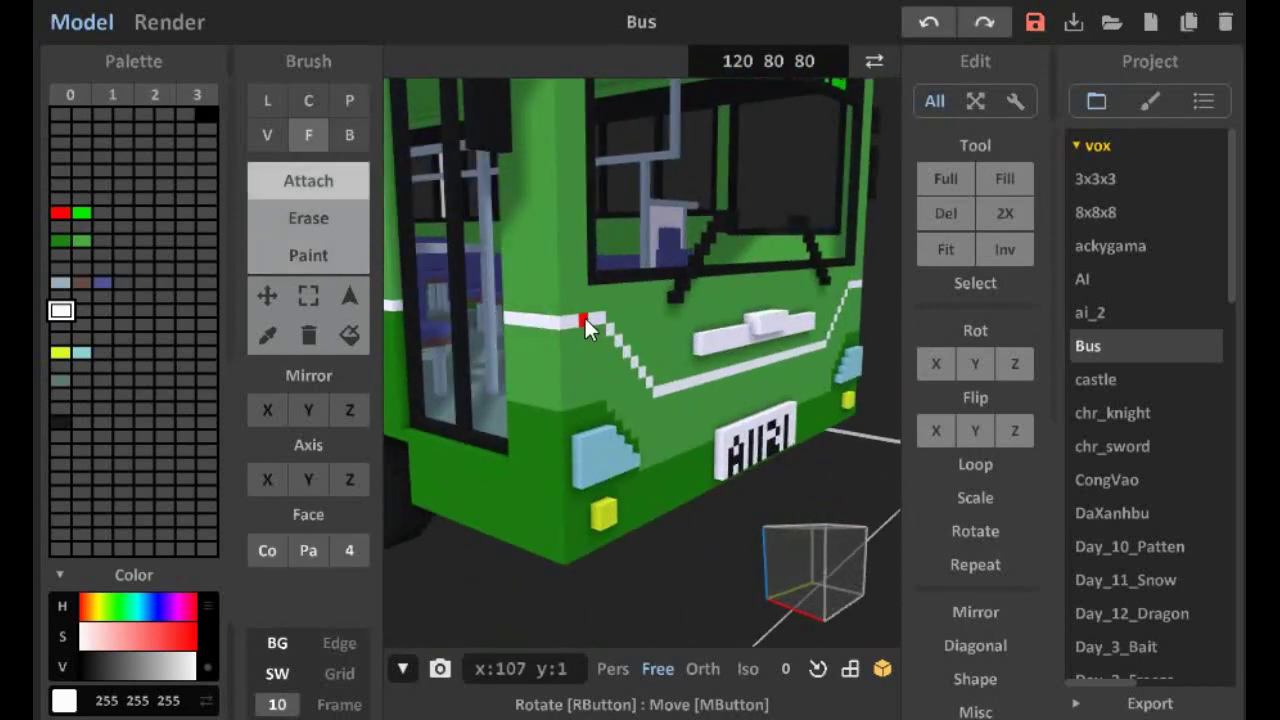
mouse_move(585, 318)
right_mouse_down()
mouse_move(669, 275)
mouse_move(672, 287)
mouse_move(575, 318)
mouse_move(580, 394)
mouse_move(466, 348)
mouse_move(569, 420)
mouse_move(496, 405)
right_mouse_up()
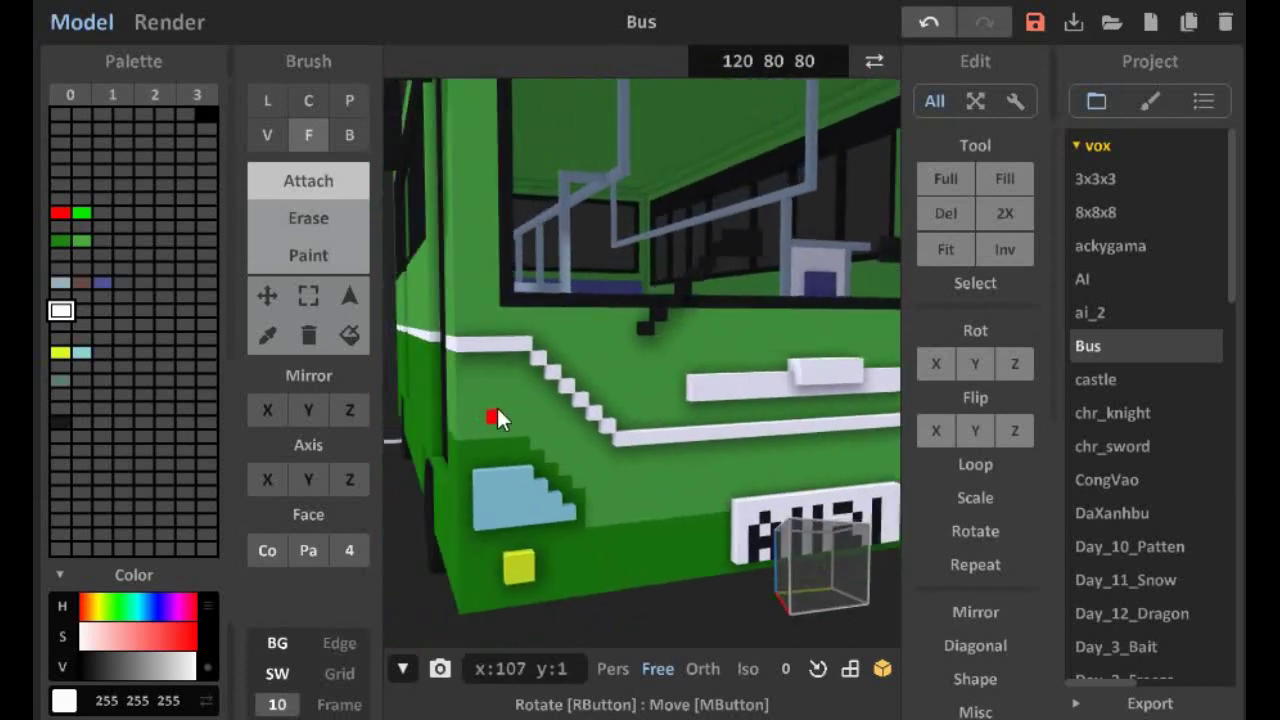
Touch up the front's green trim and lamp areas using the existing green and yellow colours, and save the model
left_click(82, 240)
left_click(61, 240)
mouse_move(549, 480)
right_mouse_down()
mouse_move(621, 467)
mouse_move(608, 447)
mouse_move(552, 490)
mouse_move(613, 478)
mouse_move(672, 452)
mouse_move(701, 418)
mouse_move(89, 251)
mouse_move(346, 480)
right_mouse_up()
key("s")
key("s")
left_click(754, 440, "alt")
left_click(486, 590, "alt")
right_click_drag(754, 440, 63, 170)
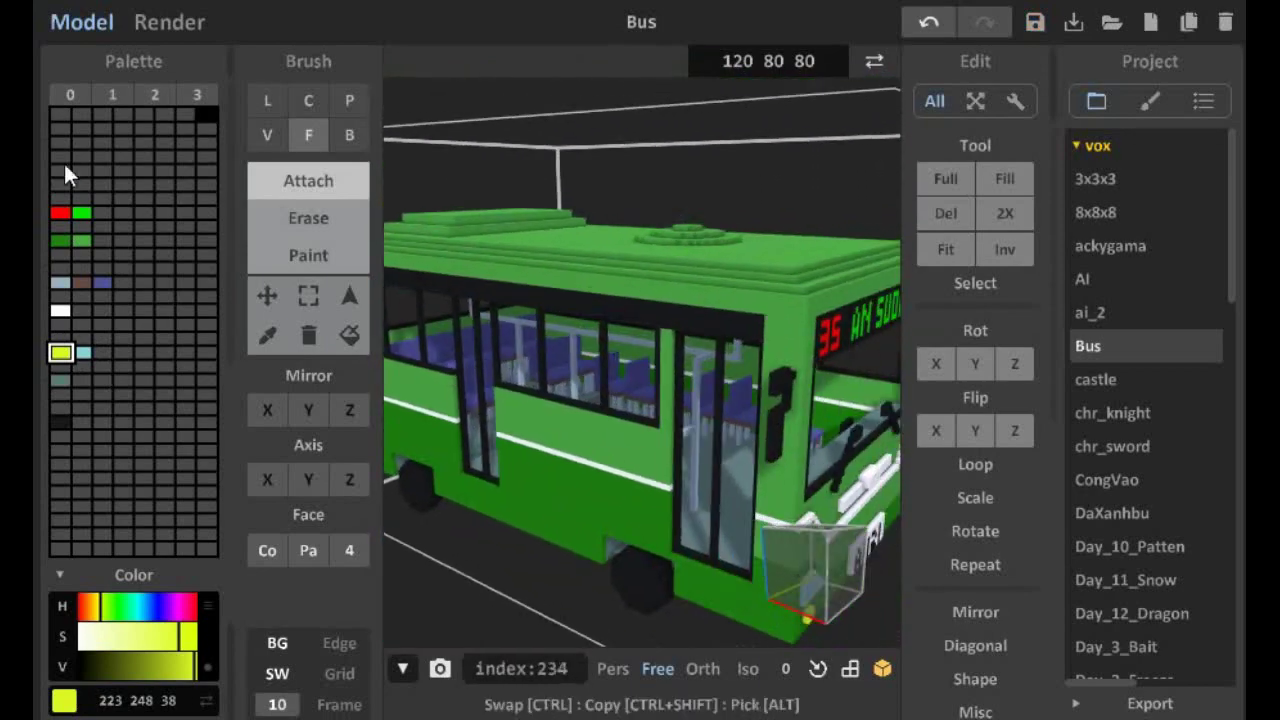
Set a new palette swatch to pale cyan 188, 242, 241 for the glass and start glazing the front of the bus
left_click(60, 170)
left_click(137, 605)
left_click(193, 666)
left_click_drag(114, 642, 104, 634)
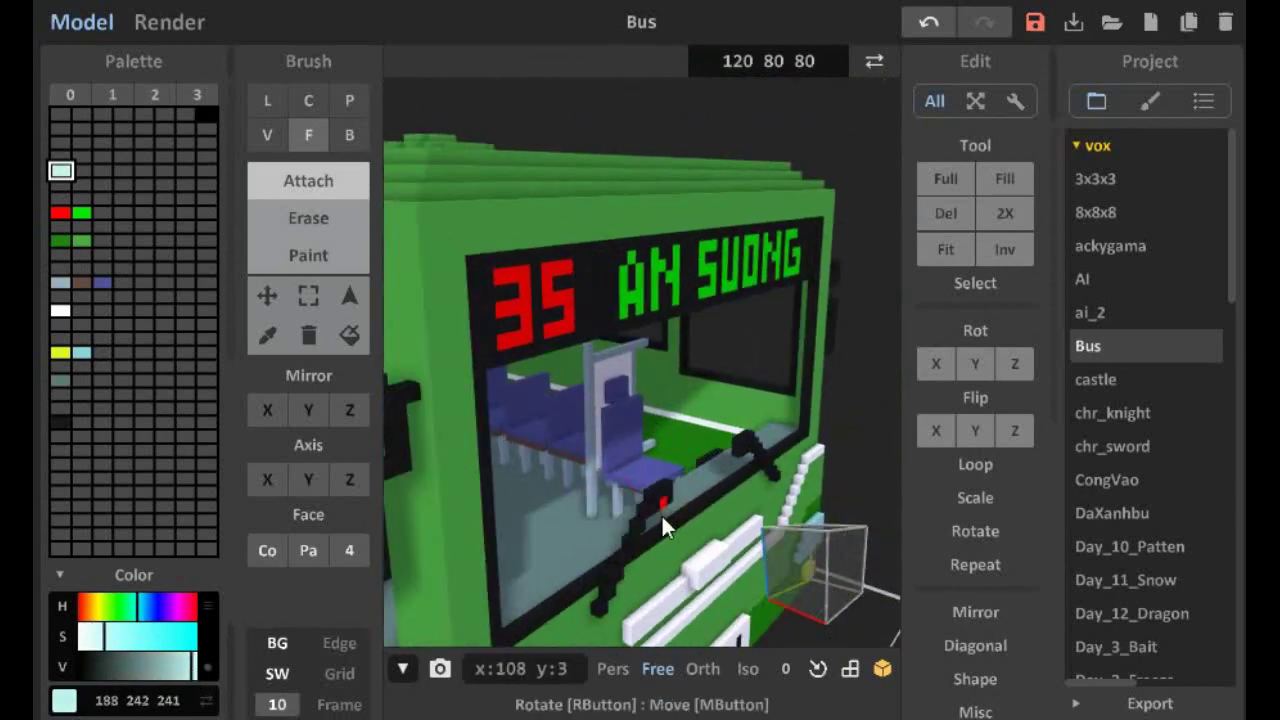
scroll(661, 513, "up", 5)
mouse_move(717, 324)
right_mouse_down()
mouse_move(614, 440)
mouse_move(557, 443)
mouse_move(623, 451)
mouse_move(650, 272)
mouse_move(634, 369)
right_mouse_up()
key("b")
key("e")
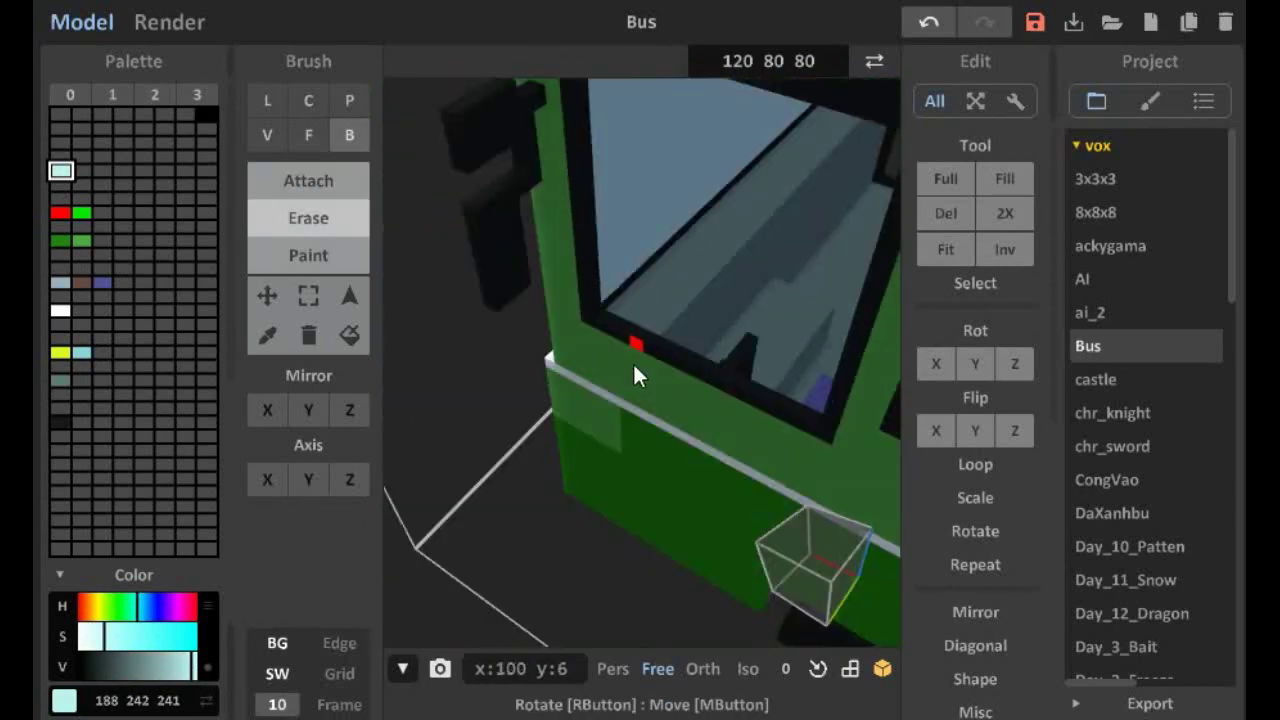
Fill the driver-side windows and the rear window with pale cyan glass
key("f")
key("a")
mouse_move(674, 163)
right_mouse_down()
mouse_move(786, 406)
mouse_move(786, 420)
mouse_move(714, 451)
right_mouse_up()
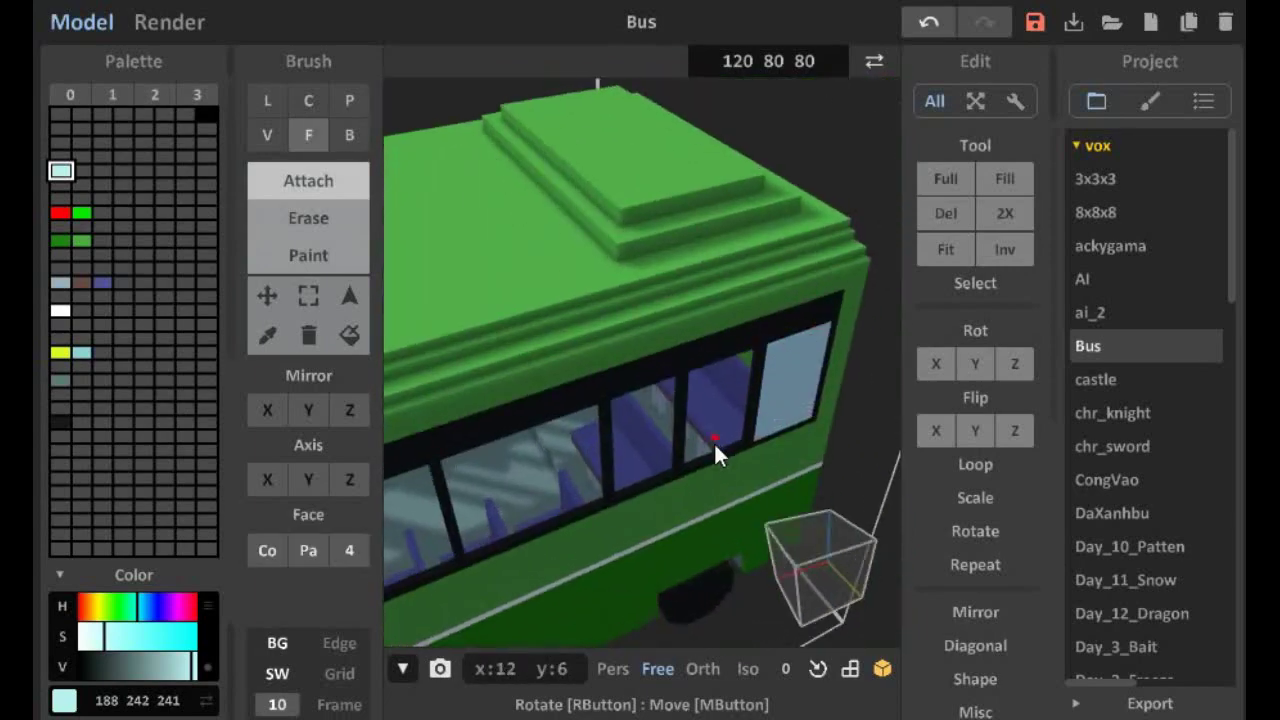
left_click_drag(631, 497, 534, 429)
right_click_drag(534, 429, 509, 264)
left_click_drag(509, 264, 632, 376)
right_click_drag(632, 376, 686, 397)
Fill the door-side windows and the door panes with pale cyan glass
left_click_drag(686, 397, 694, 329)
right_click_drag(694, 329, 670, 461)
left_click_drag(670, 461, 742, 409)
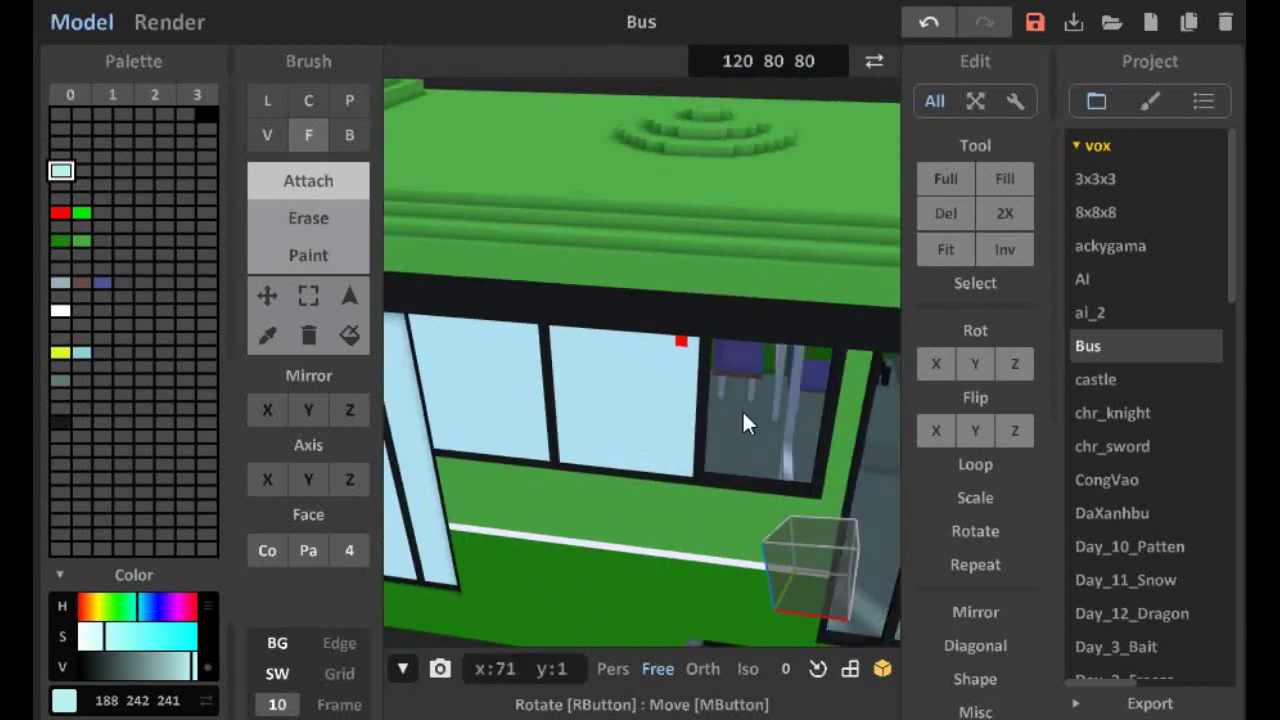
right_click_drag(742, 409, 557, 378)
left_click_drag(557, 378, 649, 428)
Cover the faces of both side mirror panels with pale cyan glass
scroll(714, 454, "up", 5)
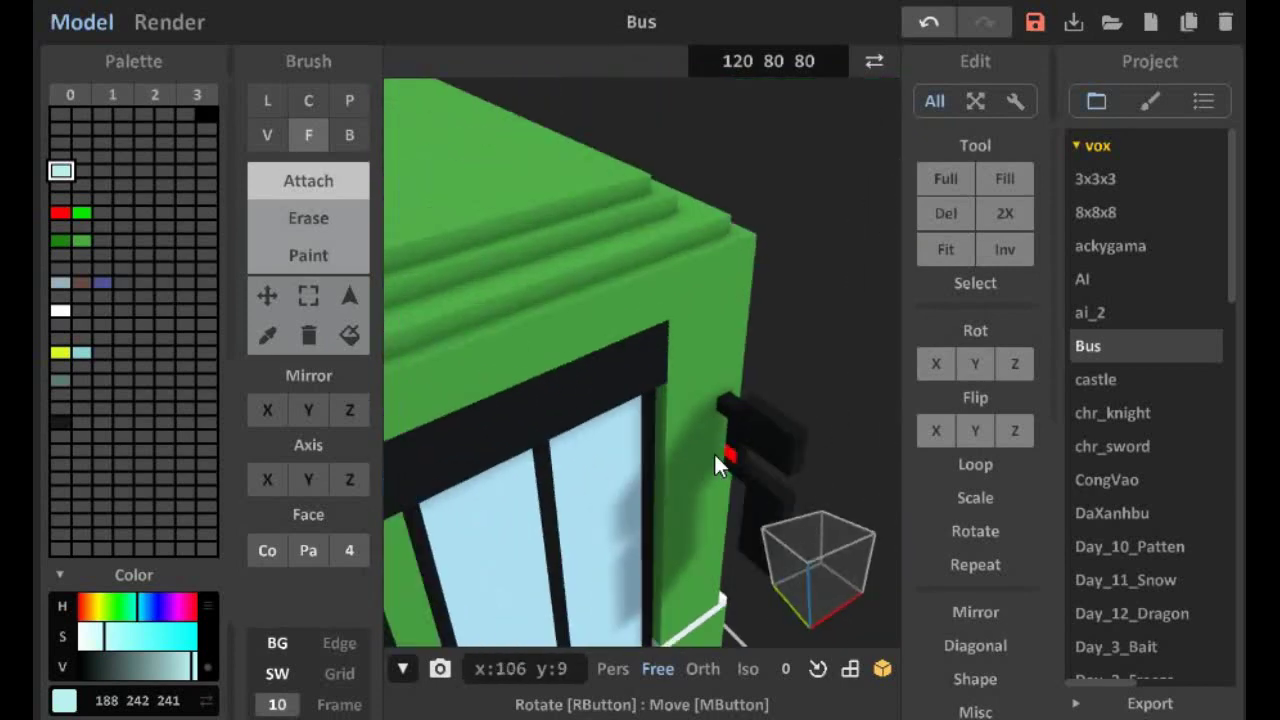
key("ctrl+z")
key("b")
left_click(633, 557)
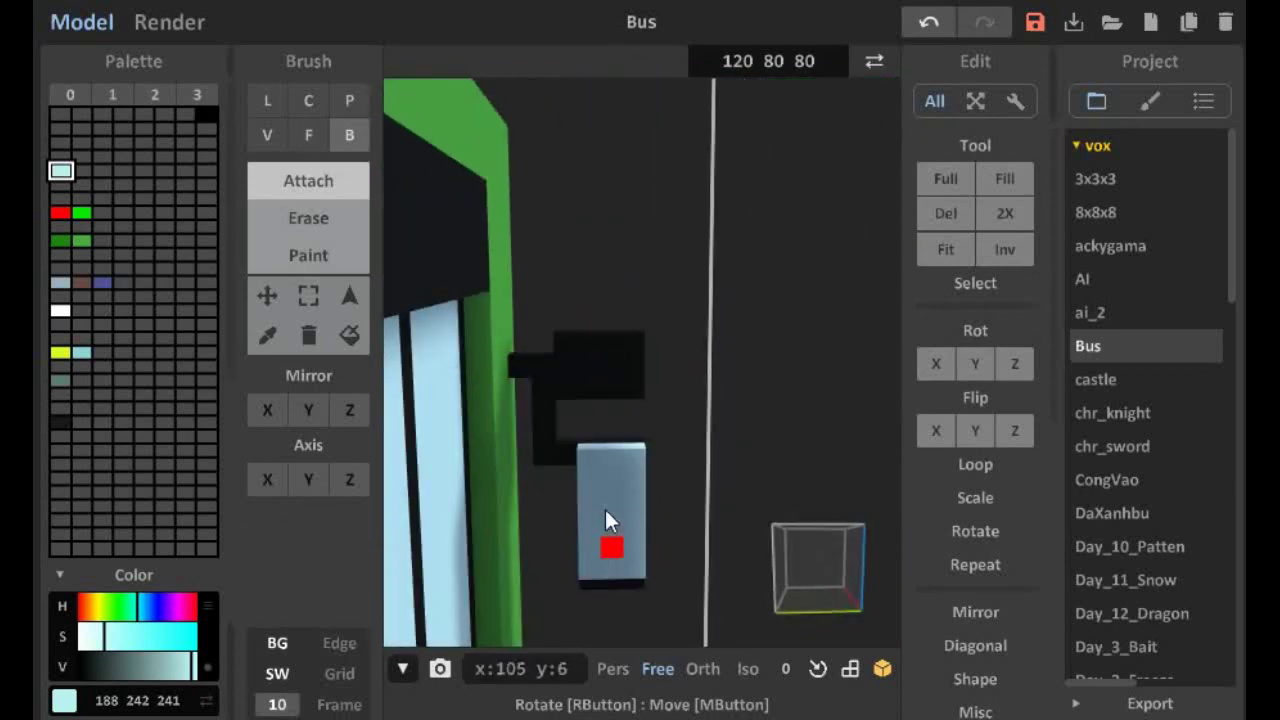
key("ctrl+z")
key("ctrl+y")
key("ctrl+z")
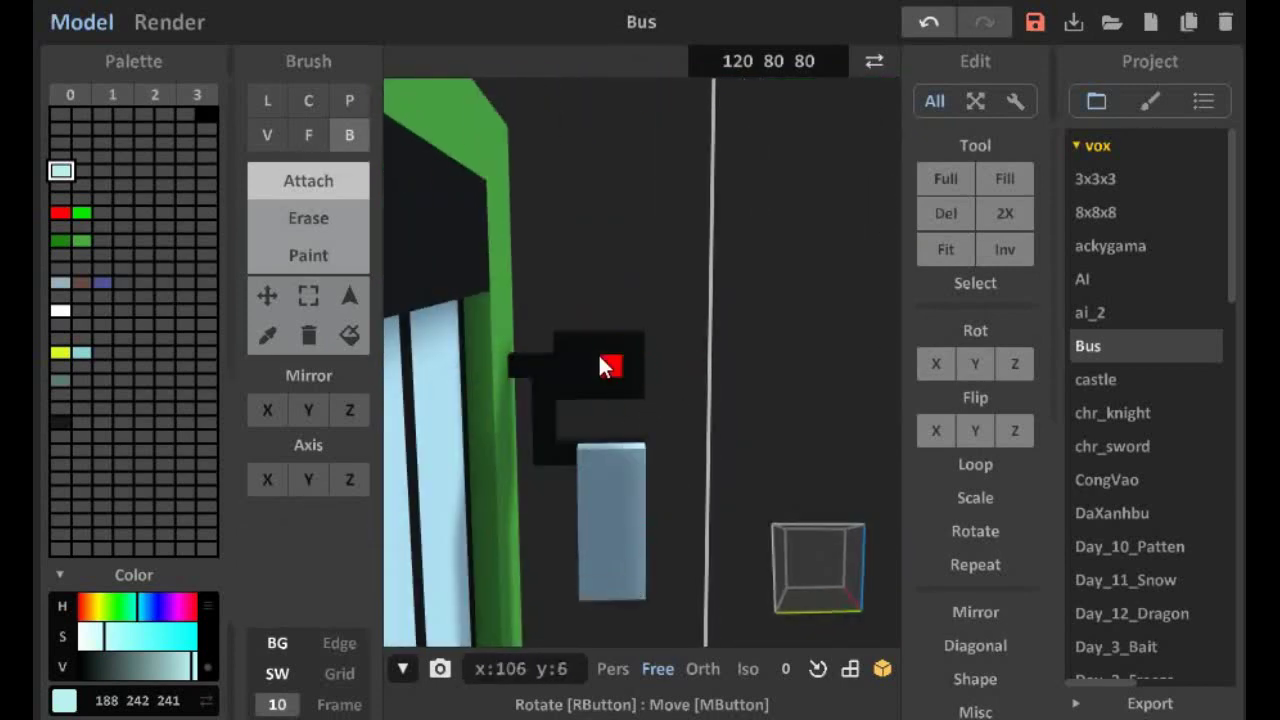
left_click(609, 362)
mouse_move(611, 363)
right_mouse_down()
mouse_move(549, 420)
mouse_move(620, 440)
mouse_move(680, 410)
mouse_move(567, 478)
mouse_move(526, 445)
mouse_move(738, 508)
mouse_move(678, 417)
mouse_move(689, 349)
mouse_move(477, 409)
mouse_move(518, 392)
right_mouse_up()
Attach a red rectangular tail light low on the dark green rear panel near the corner
key("f")
left_click(61, 212)
key("b")
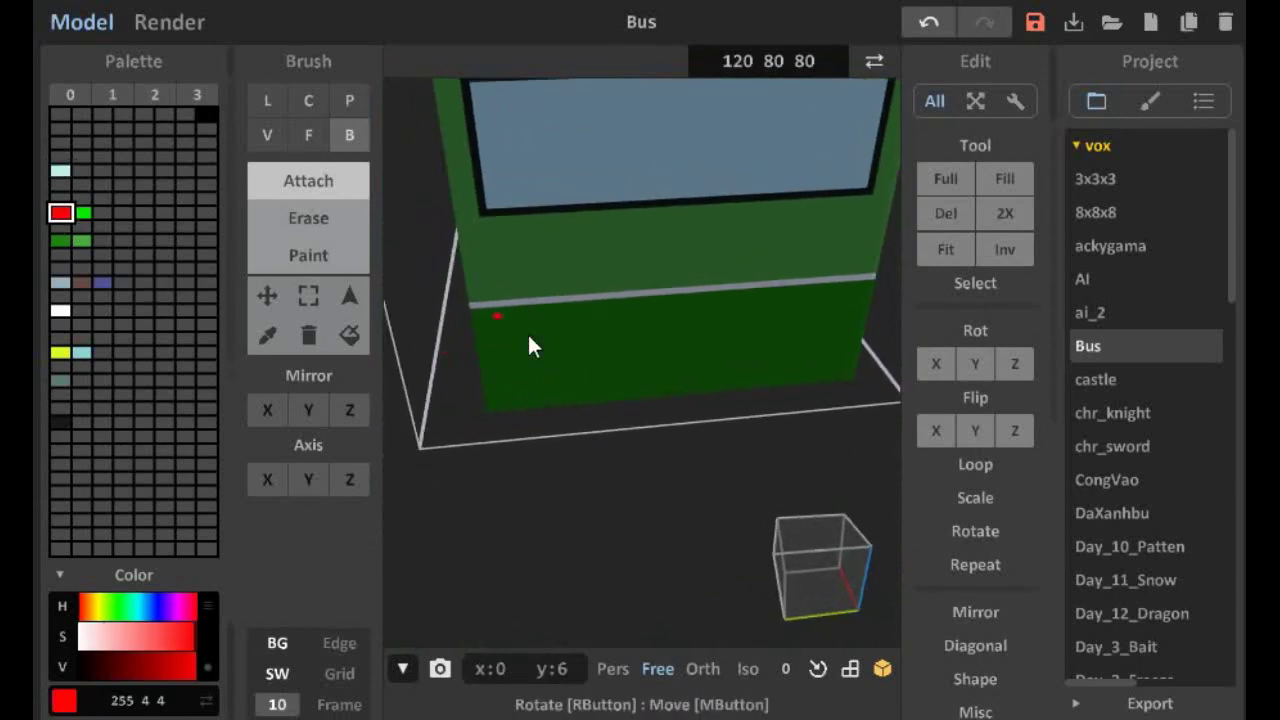
right_click_drag(529, 338, 511, 384)
scroll(579, 331, "down", 5)
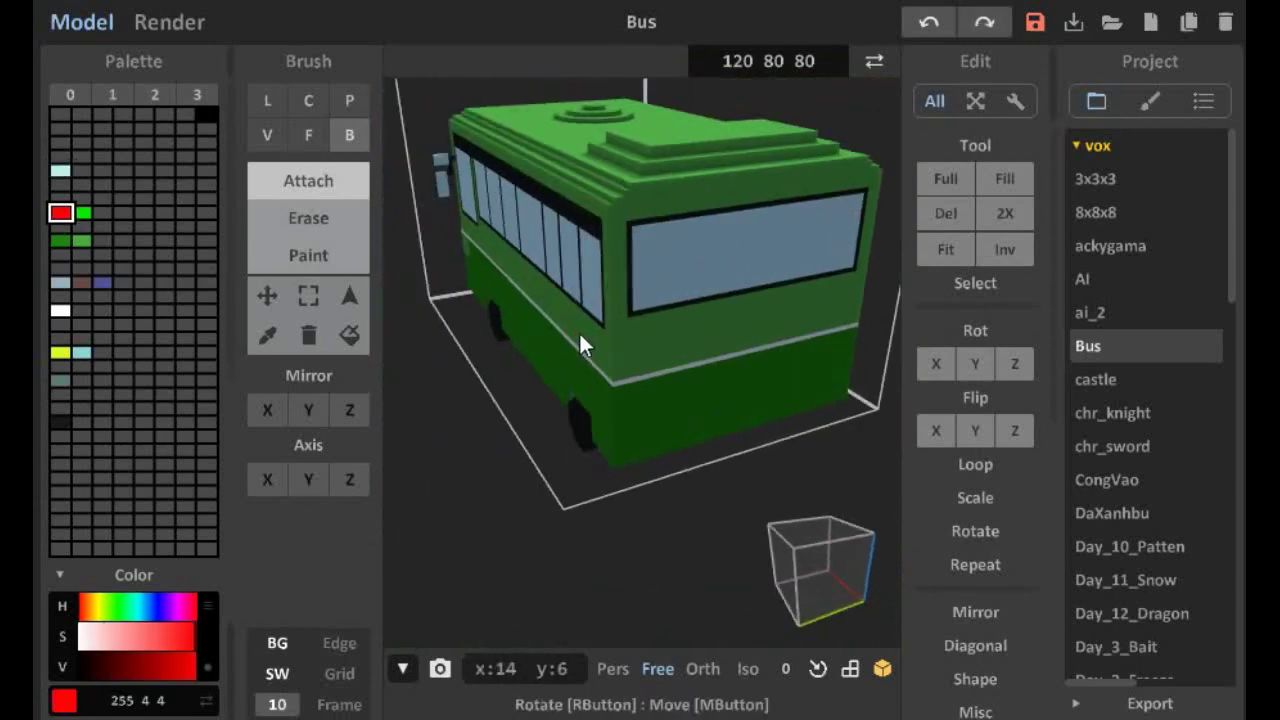
scroll(639, 345, "up", 5)
left_click_drag(498, 410, 545, 405)
mouse_move(545, 405)
right_mouse_down()
mouse_move(657, 417)
mouse_move(666, 400)
mouse_move(611, 391)
mouse_move(669, 396)
mouse_move(694, 363)
mouse_move(714, 380)
mouse_move(690, 390)
right_mouse_up()
Attach a small yellow indicator beside the tail light at each lower rear corner
key("m")
left_click(61, 352)
left_click(487, 368)
right_click_drag(560, 380, 837, 366)
key("m")
left_click(487, 360)
left_click(837, 360)
Attach a black frame around the red tail light at both lower rear corners
left_click(61, 422)
scroll(528, 340, "up", 2)
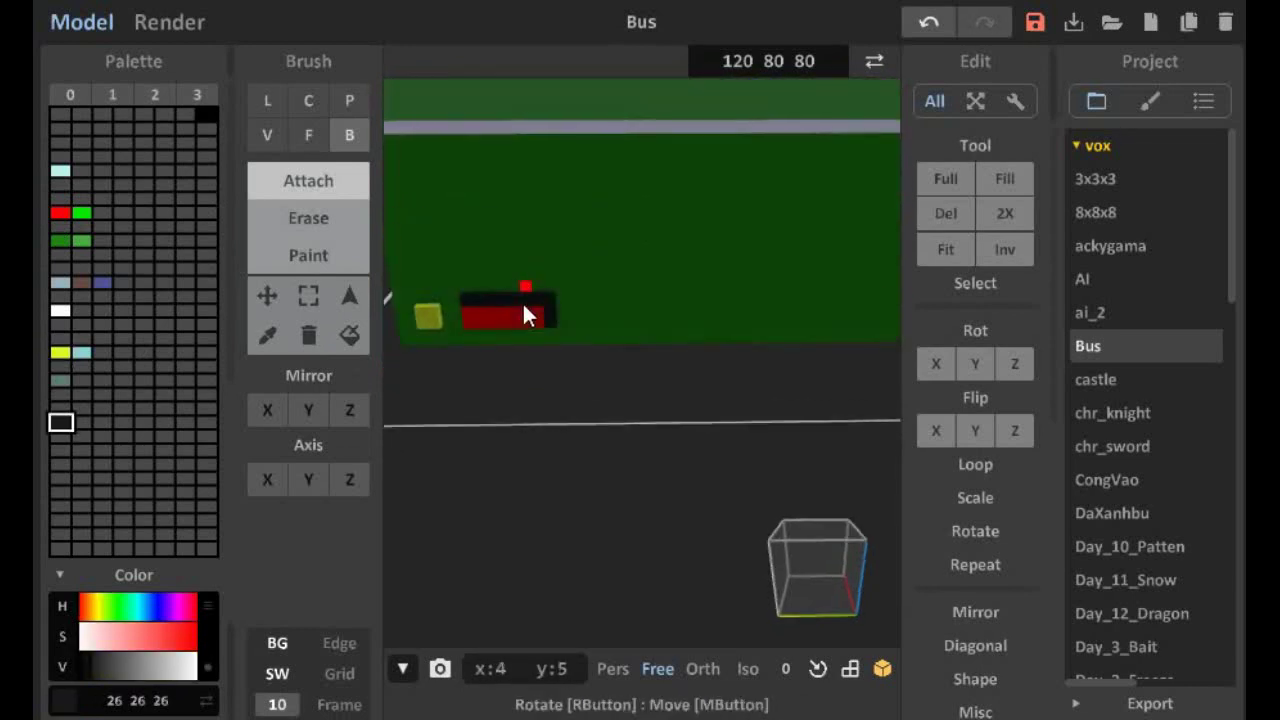
right_click_drag(528, 314, 694, 337)
left_click(540, 340)
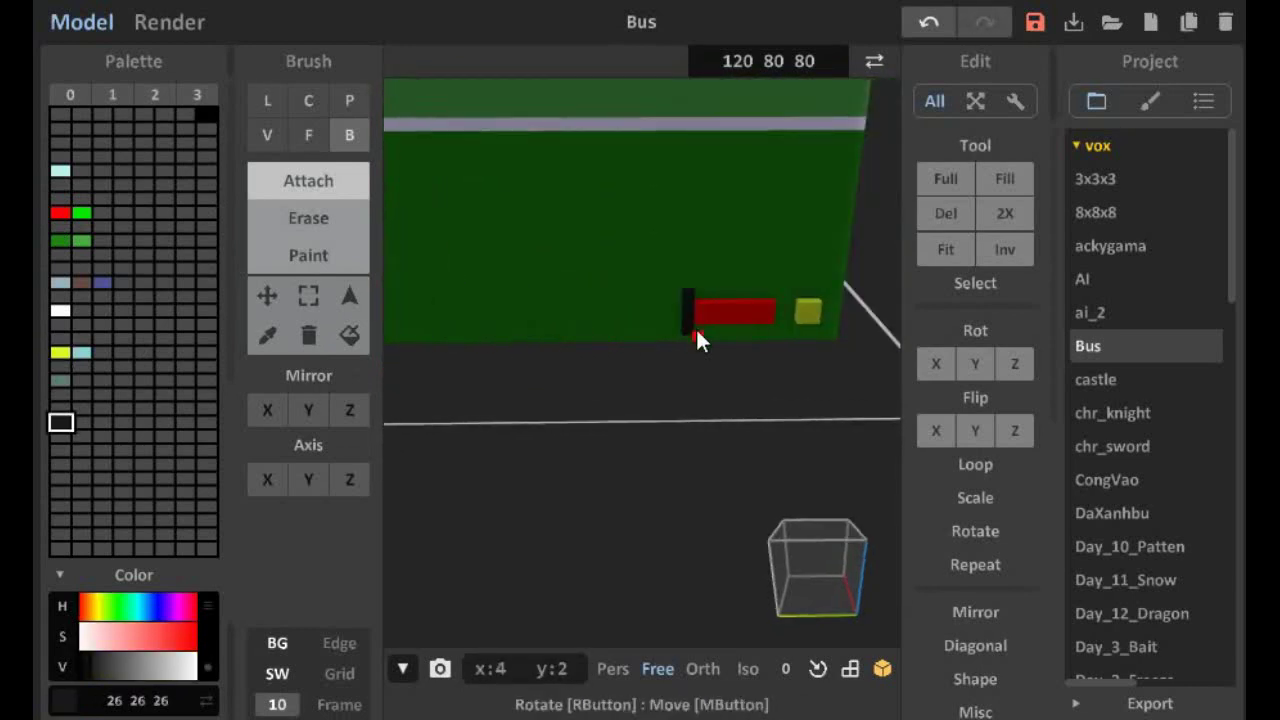
right_click_drag(757, 292, 729, 337)
scroll(755, 340, "down", 3)
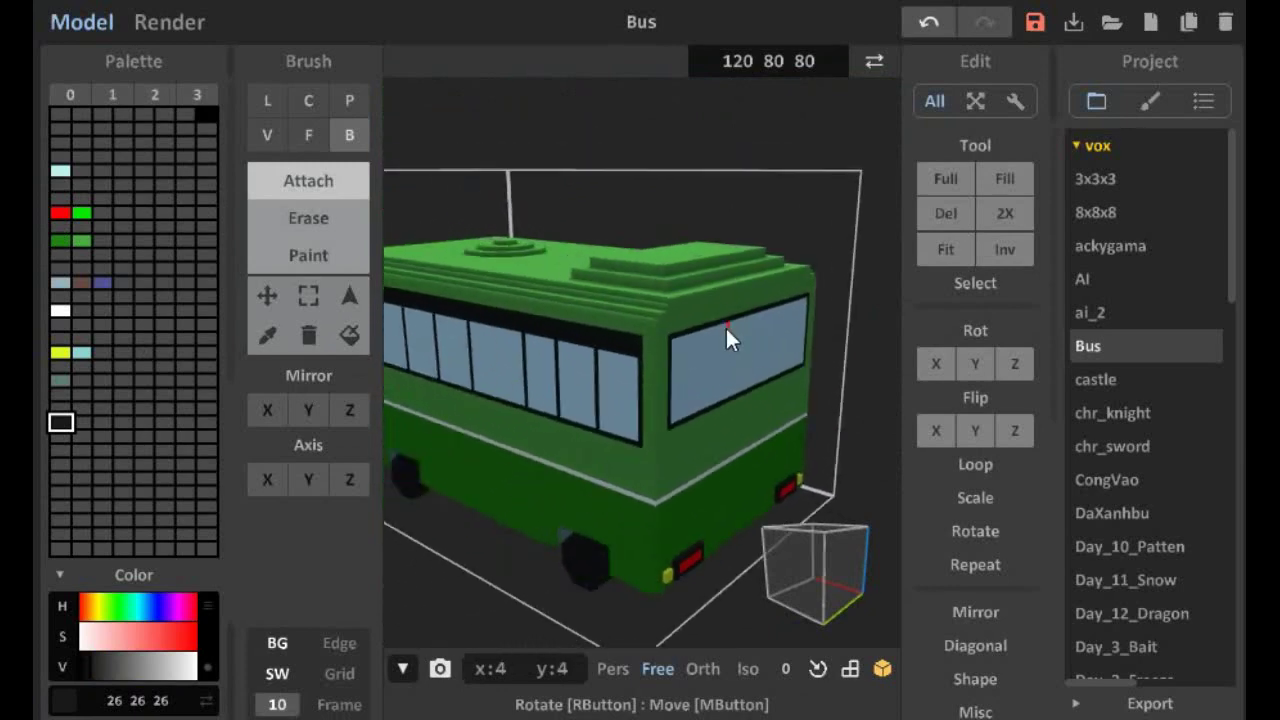
Attach the route number 35 in red pixel digits on the rear window glass
scroll(671, 349, "up", 5)
left_click(677, 307, "alt")
scroll(655, 285, "down", 2)
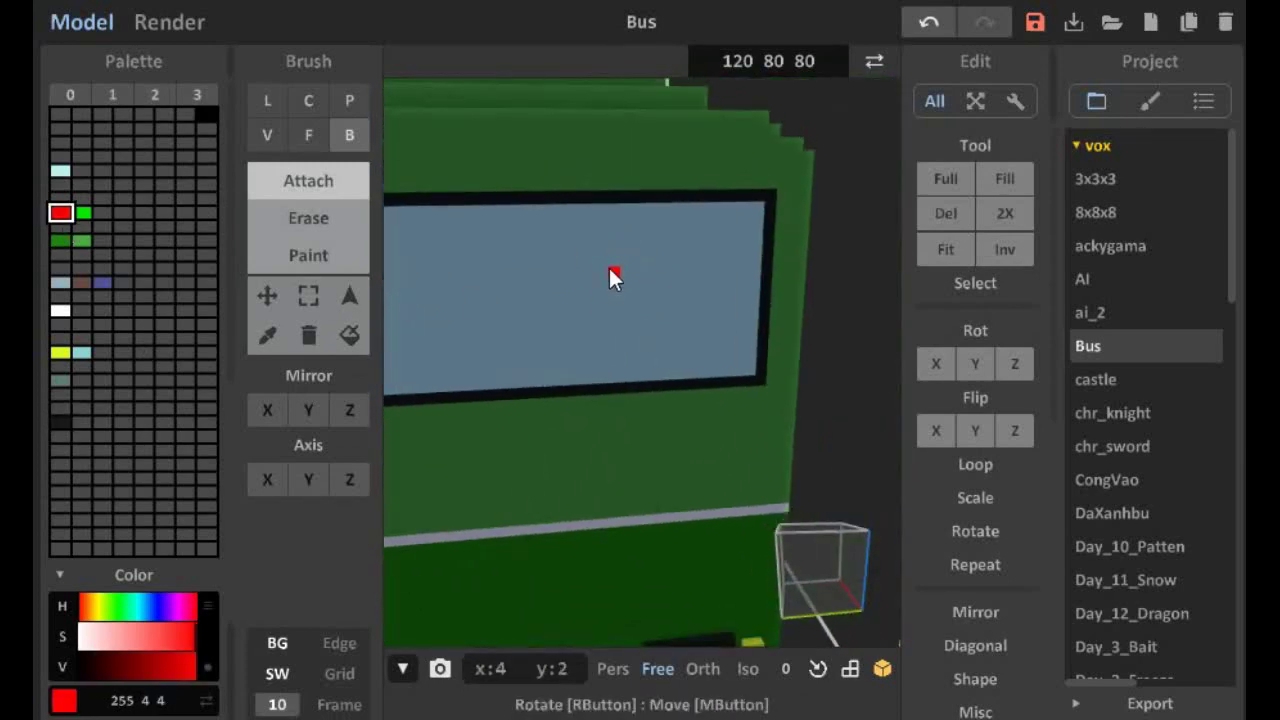
left_click_drag(662, 310, 600, 352)
right_click_drag(600, 352, 648, 250)
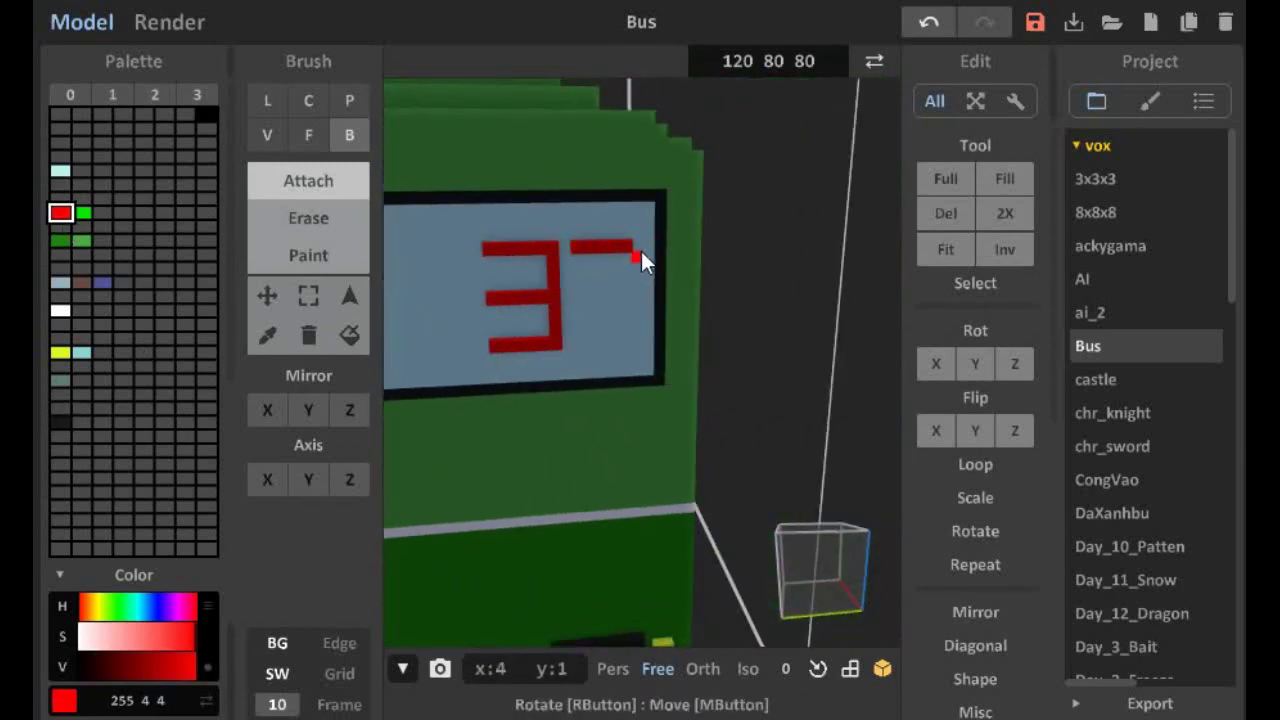
mouse_move(577, 293)
left_mouse_down()
mouse_move(618, 294)
mouse_move(634, 341)
mouse_move(611, 337)
left_mouse_up()
right_click_drag(611, 337, 594, 389)
scroll(577, 389, "up", 5)
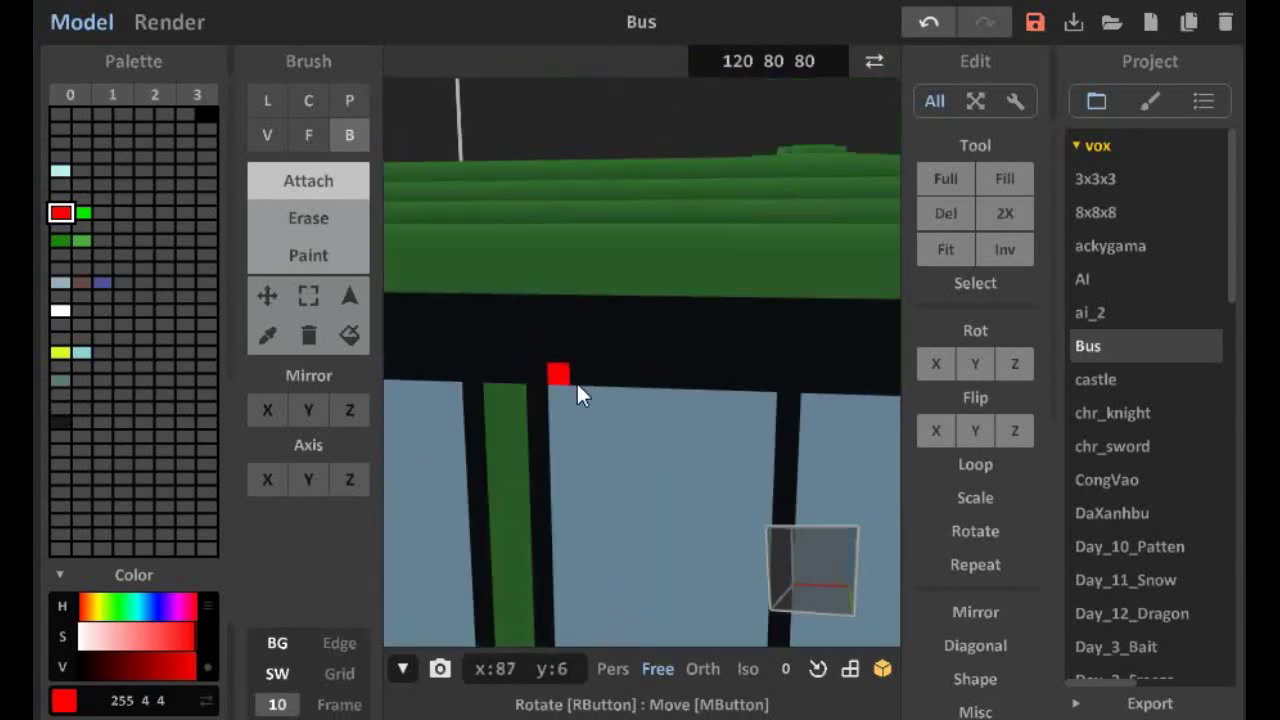
Attach the route number 35 in red pixel digits on the side window behind the front door window
mouse_move(582, 316)
left_mouse_down()
mouse_move(587, 386)
mouse_move(565, 416)
left_mouse_up()
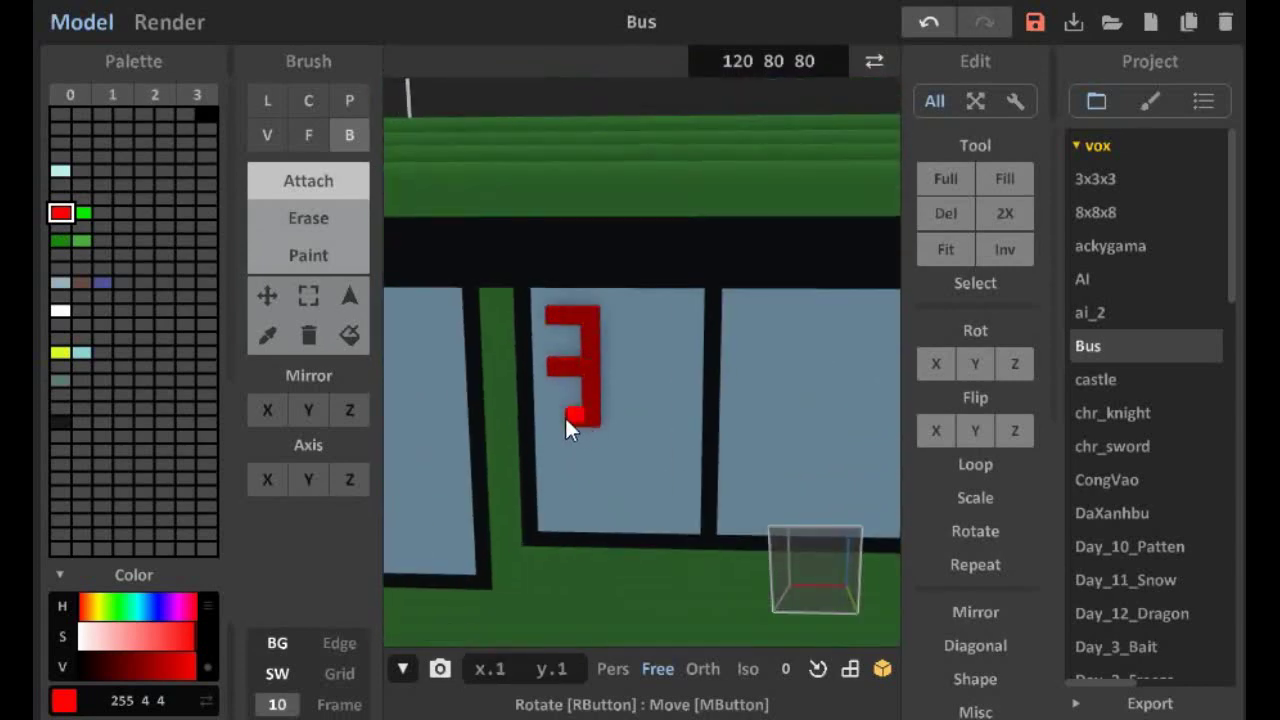
left_click_drag(616, 332, 626, 332)
left_click_drag(662, 396, 691, 380)
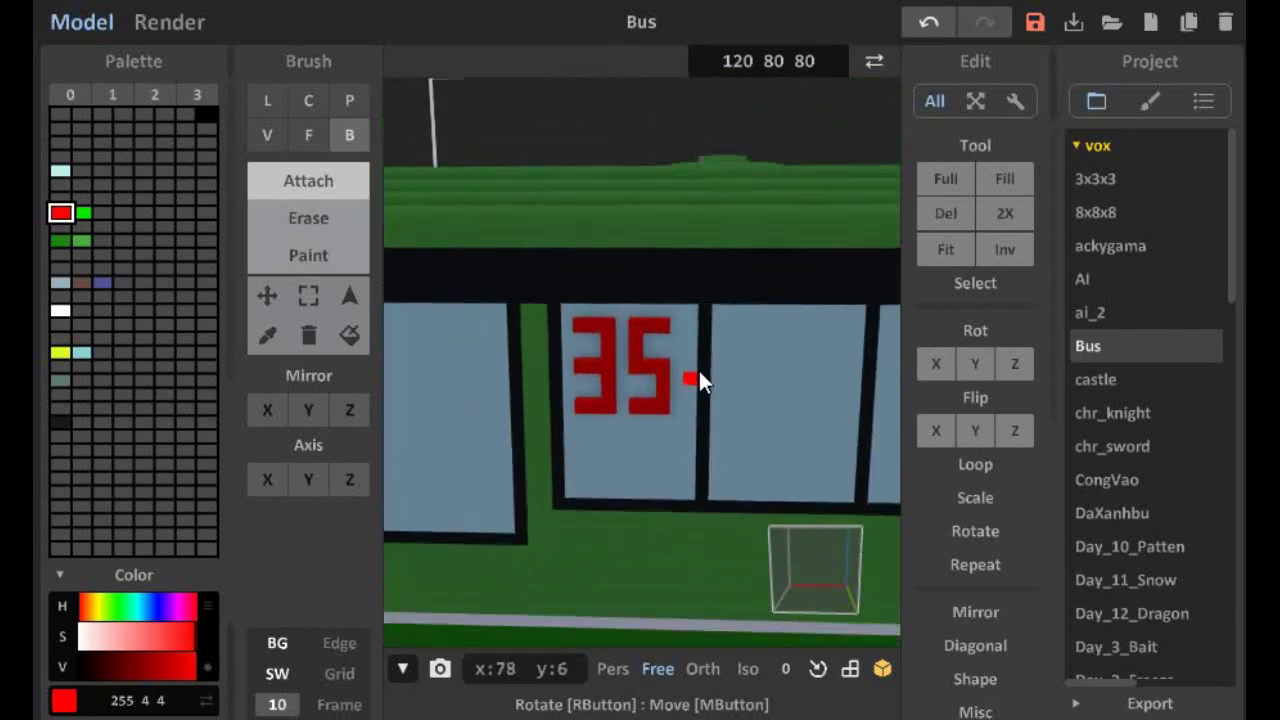
Surround the red 35 on the side window with a near-black (26 26 26) backing panel, filling around the digits
left_click(61, 422)
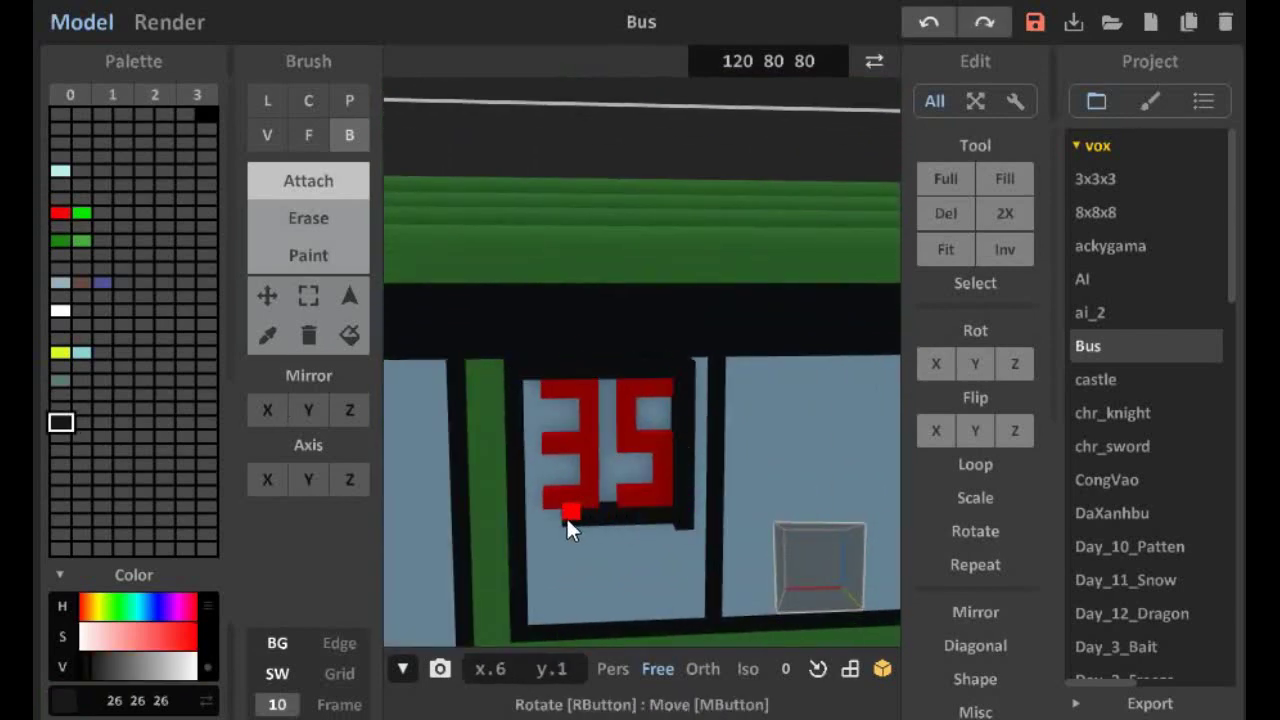
right_click_drag(566, 520, 615, 315)
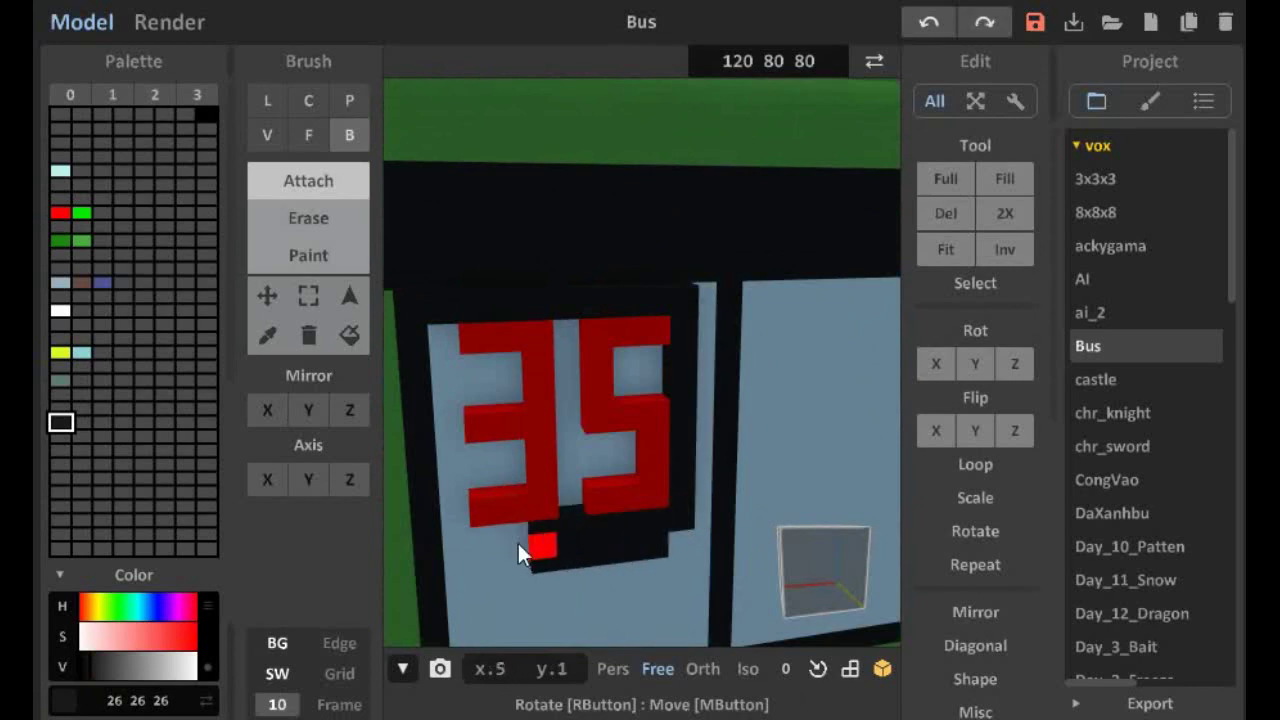
key("f")
mouse_move(450, 471)
right_mouse_down()
mouse_move(587, 443)
mouse_move(694, 355)
mouse_move(520, 294)
mouse_move(505, 252)
right_mouse_up()
key("b")
mouse_move(503, 245)
left_mouse_down()
mouse_move(692, 255)
mouse_move(697, 400)
mouse_move(586, 434)
mouse_move(500, 371)
mouse_move(511, 365)
left_mouse_up()
mouse_move(511, 365)
right_mouse_down()
mouse_move(608, 420)
mouse_move(469, 374)
mouse_move(425, 420)
mouse_move(517, 430)
mouse_move(528, 390)
right_mouse_up()
Paint scattered white pixel marks resembling small lettering along the black band above the side windows
key("p")
left_click(61, 311)
mouse_move(470, 330)
left_mouse_down()
mouse_move(521, 314)
mouse_move(620, 326)
left_mouse_up()
right_click_drag(620, 326, 543, 314)
key("ctrl+z")
left_click(579, 321)
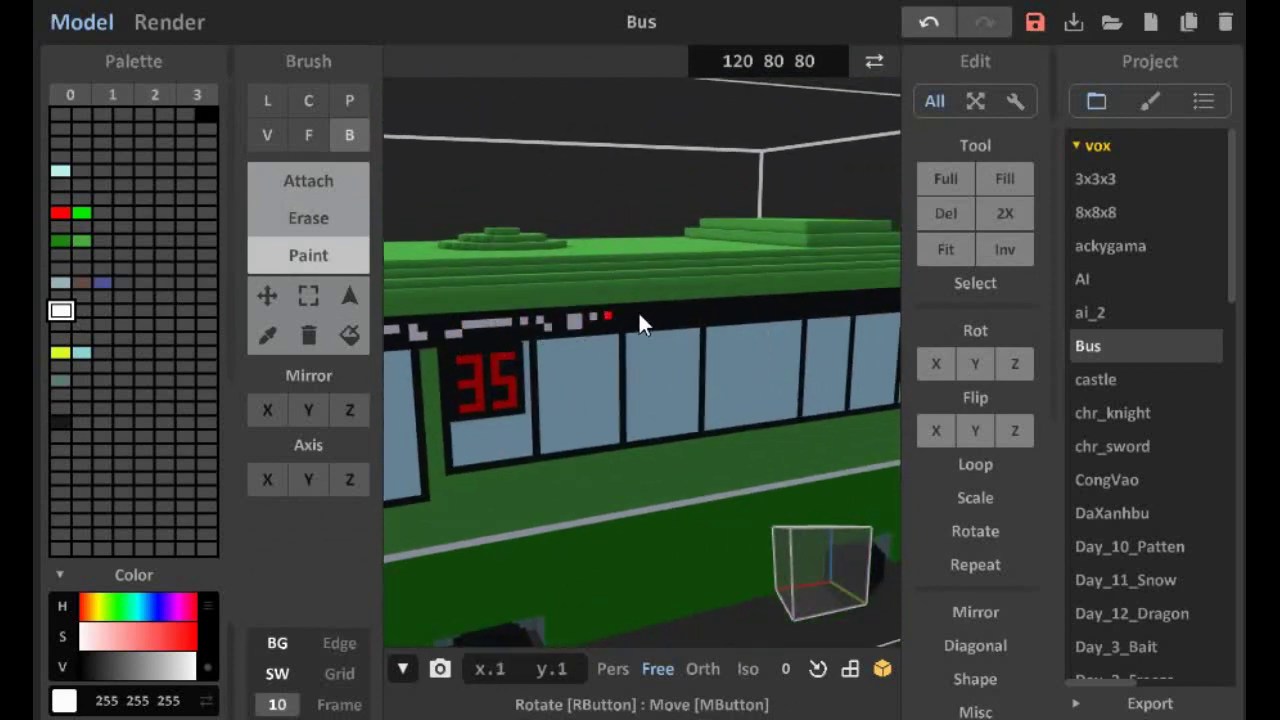
right_click_drag(643, 313, 623, 288)
key("ctrl+z")
left_click(675, 300)
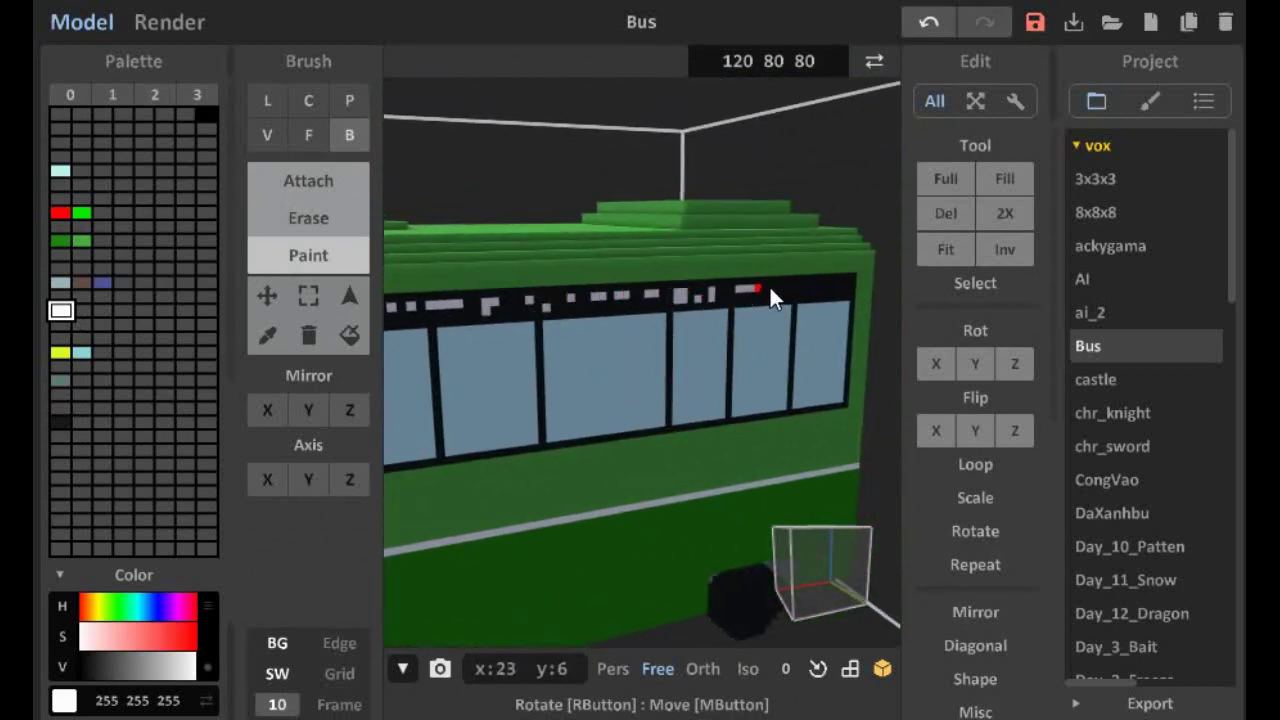
Paint the large white pixel letters ACKY on the light green side panel between the windows and the stripe
right_click_drag(794, 289, 560, 417)
scroll(661, 349, "up", 5)
right_click_drag(661, 349, 580, 406)
key("ctrl+z")
scroll(534, 351, "up", 3)
mouse_move(535, 355)
right_mouse_down()
mouse_move(656, 270)
mouse_move(520, 240)
right_mouse_up()
left_click(625, 288)
key("r")
left_click(528, 290)
left_click(589, 285)
left_click(516, 235)
mouse_move(516, 235)
left_mouse_down()
mouse_move(505, 293)
mouse_move(544, 234)
left_mouse_up()
right_click_drag(544, 240, 519, 248)
mouse_move(519, 250)
left_mouse_down()
mouse_move(502, 245)
mouse_move(521, 258)
left_mouse_up()
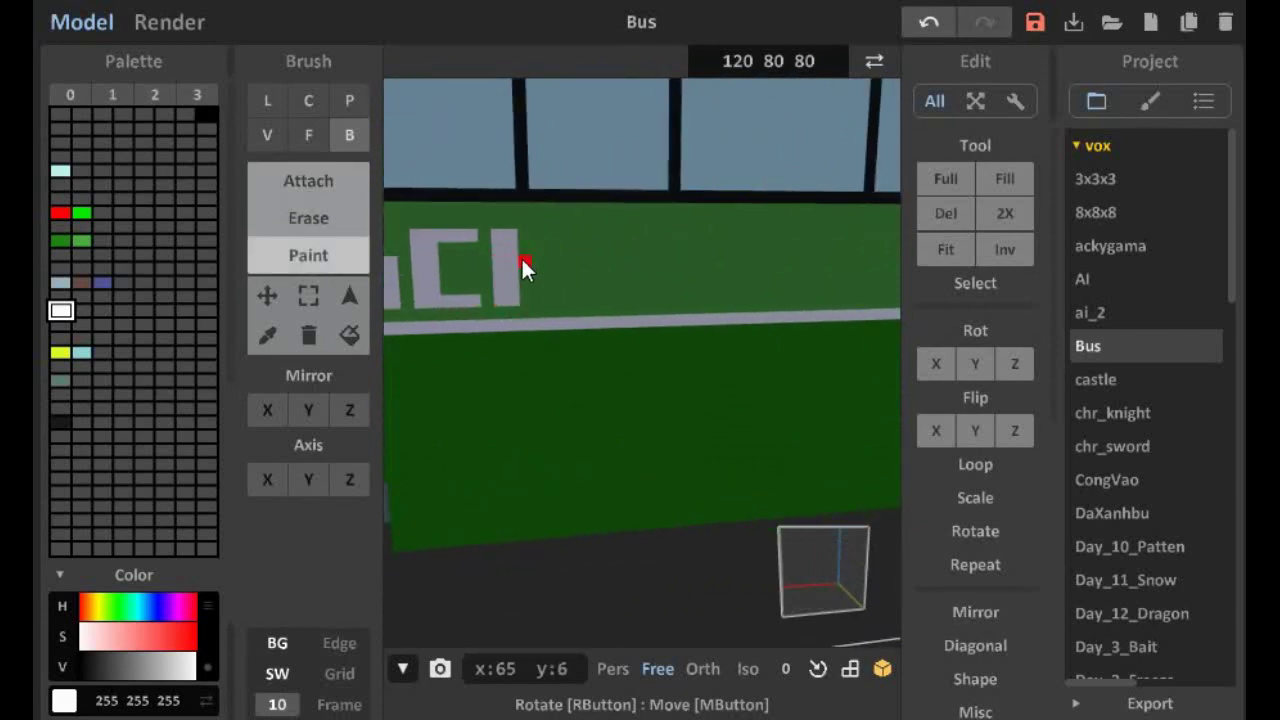
right_click_drag(545, 280, 590, 233)
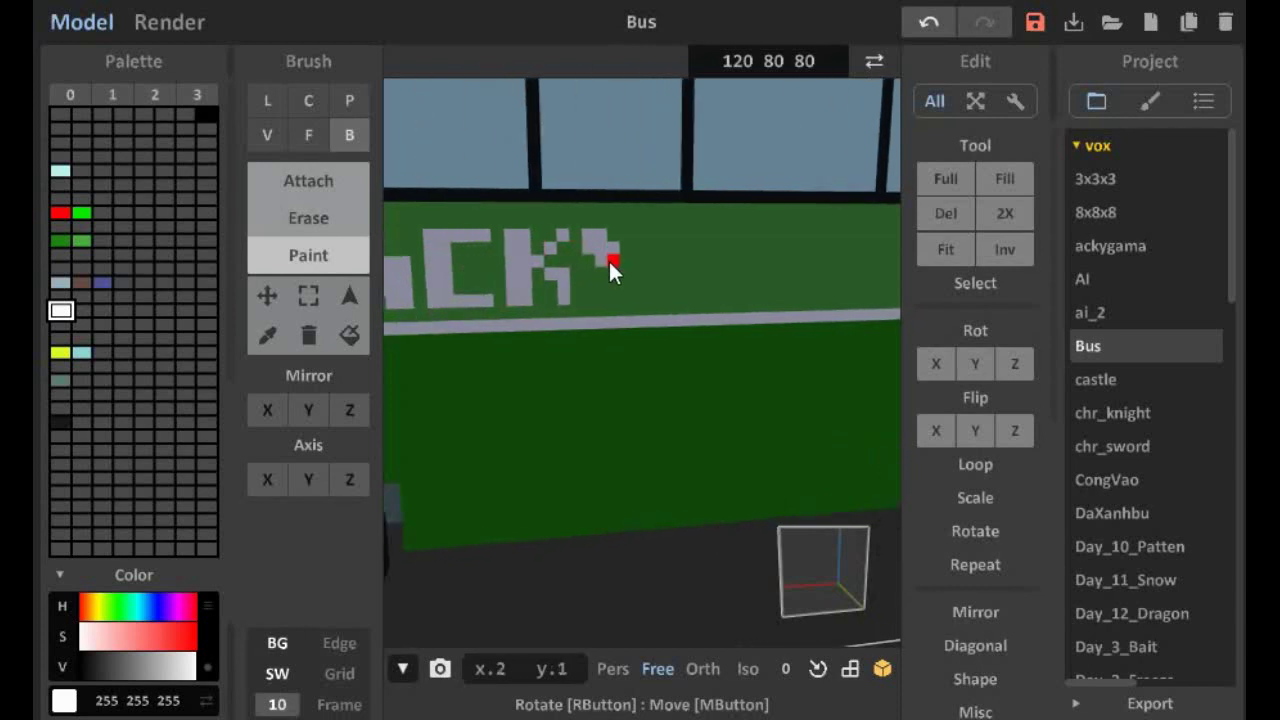
left_click_drag(648, 246, 649, 241)
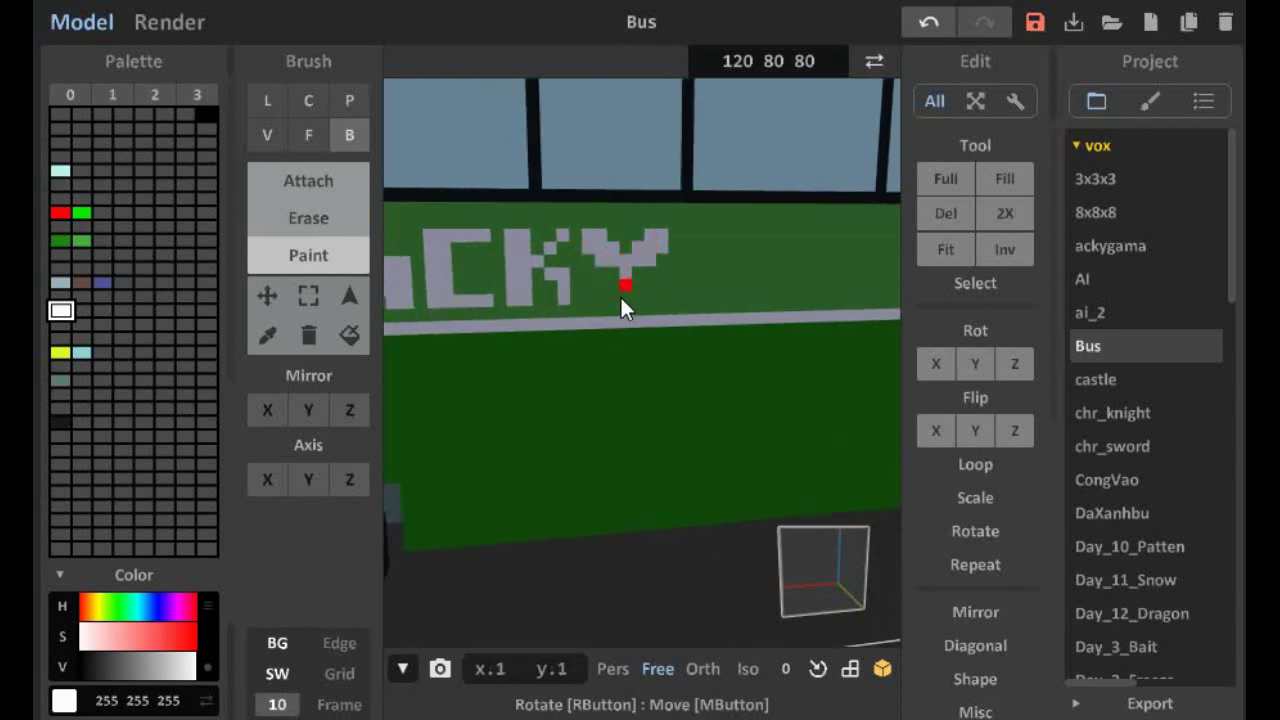
Paint the white pixel letters GAMA after ACKY to complete the name ACKYGAMA on the side panel
right_click_drag(620, 295, 632, 266)
left_click(610, 290)
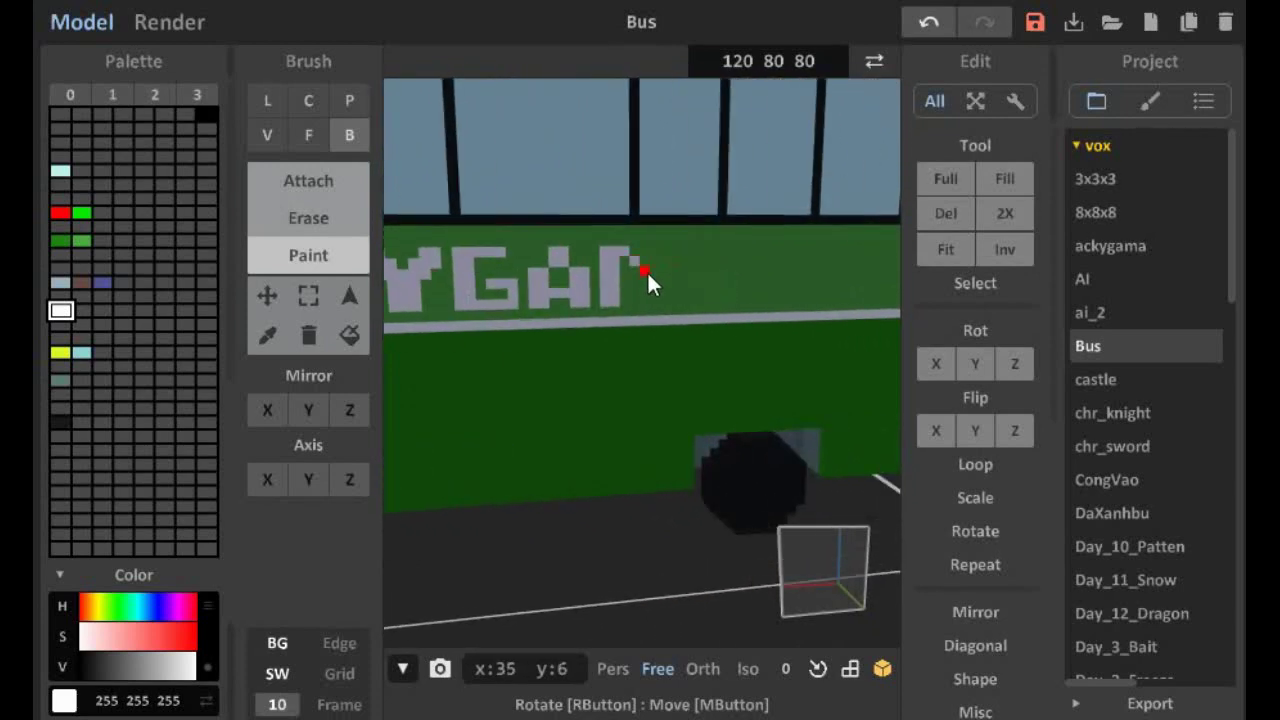
left_click_drag(647, 270, 677, 285)
right_click_drag(677, 285, 651, 260)
left_click(643, 291)
left_click_drag(640, 252, 671, 262)
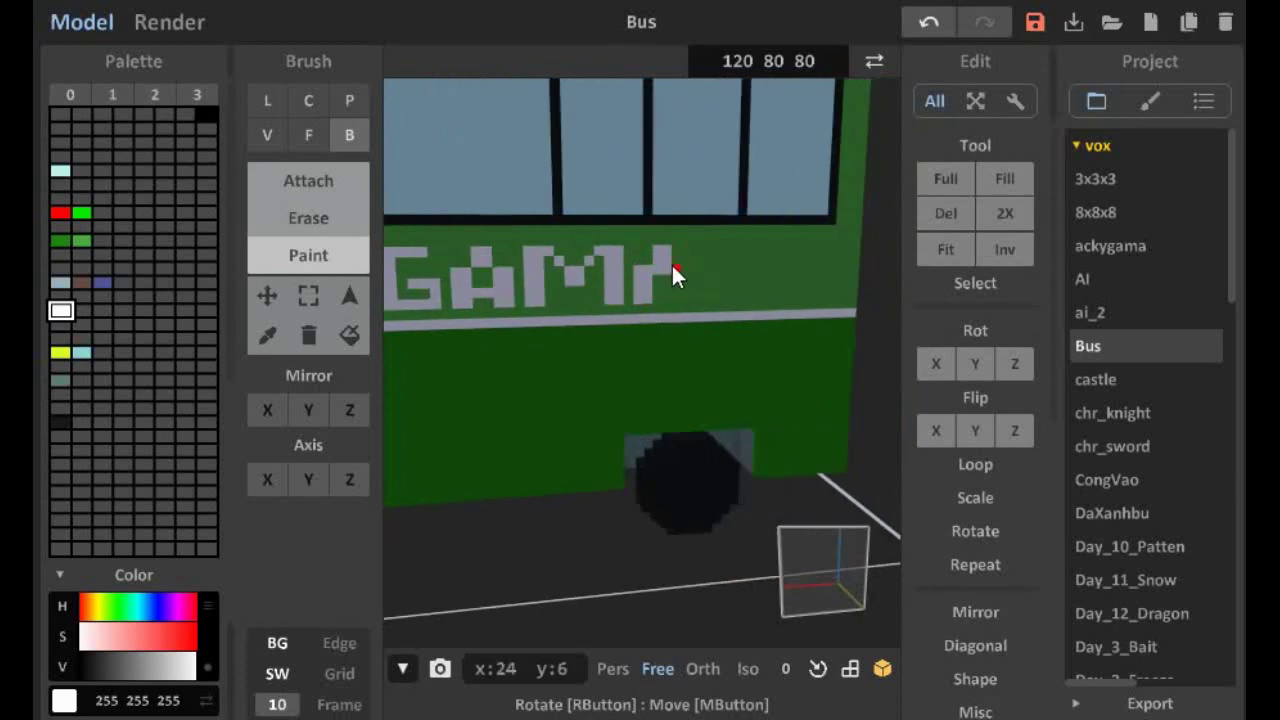
Show the whole bus from the front corner with the orthographic camera and start a render
scroll(674, 290, "down", 5)
right_click_drag(674, 290, 731, 620)
key("Tab")
left_click(971, 569)
key("Tab")
left_click(703, 669)
right_click_drag(688, 503, 695, 513)
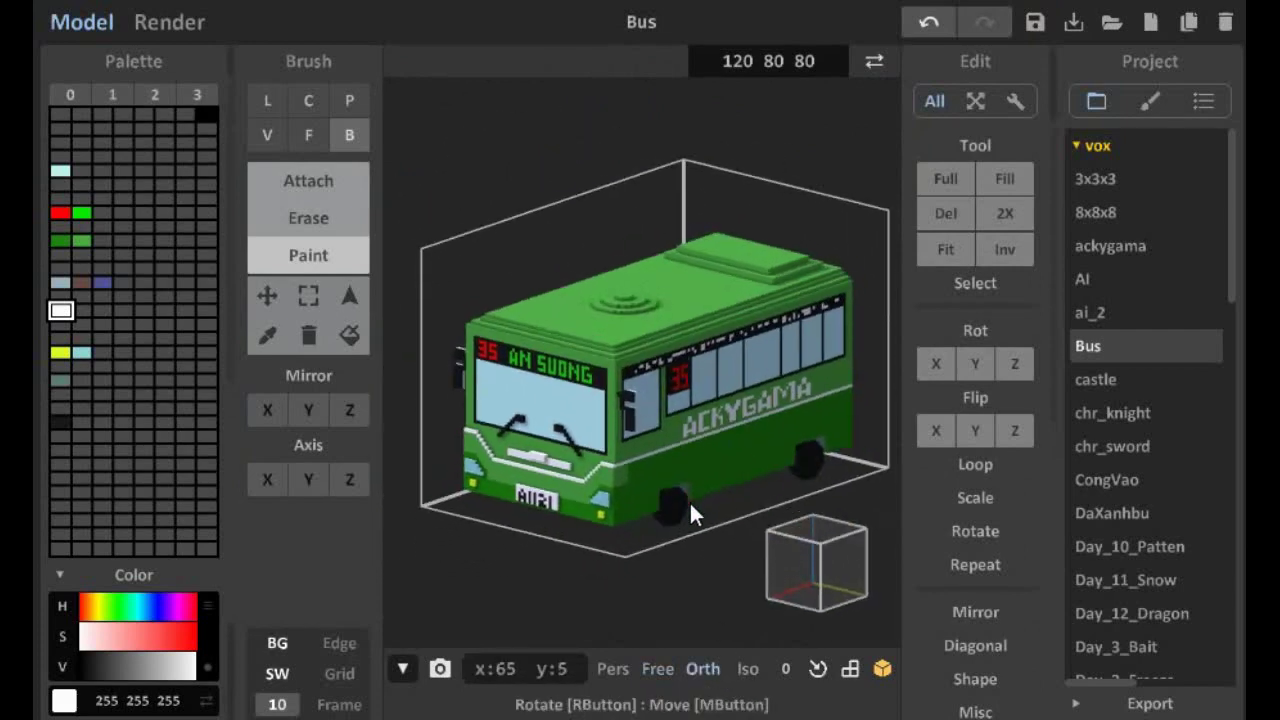
key("ctrl+r")
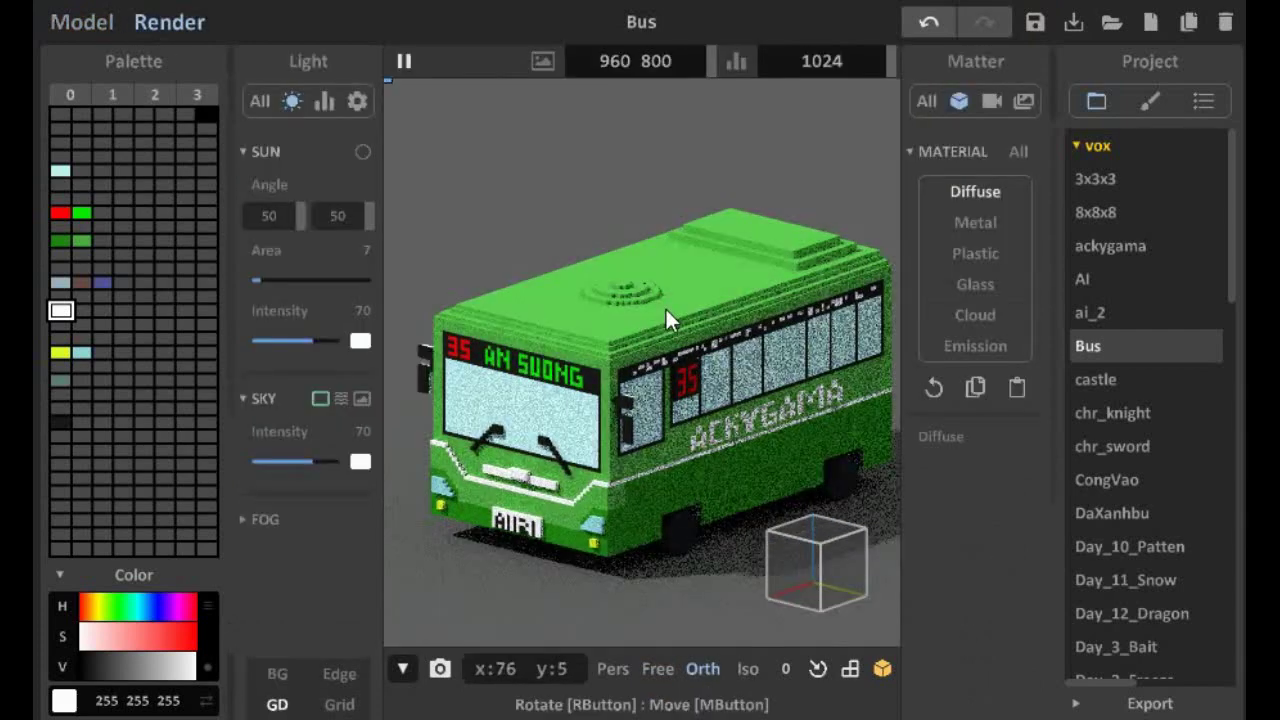
Give the pale cyan window colour a Glass material with glass 81, refraction 1.00, roughness 0 and attenuation 0
left_click(81, 352)
left_click(94, 22)
left_click(61, 170)
left_click(172, 22)
left_click(976, 340)
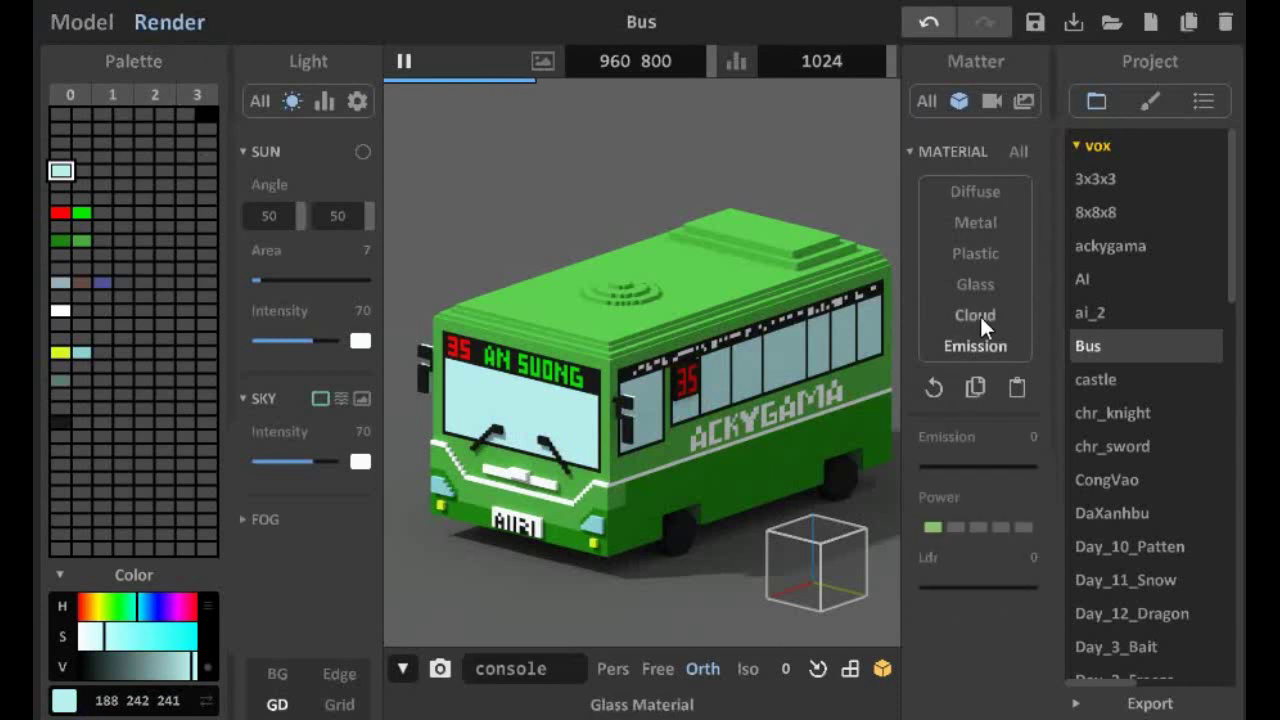
left_click(975, 284)
mouse_move(935, 525)
left_mouse_down()
mouse_move(920, 523)
mouse_move(928, 532)
left_mouse_up()
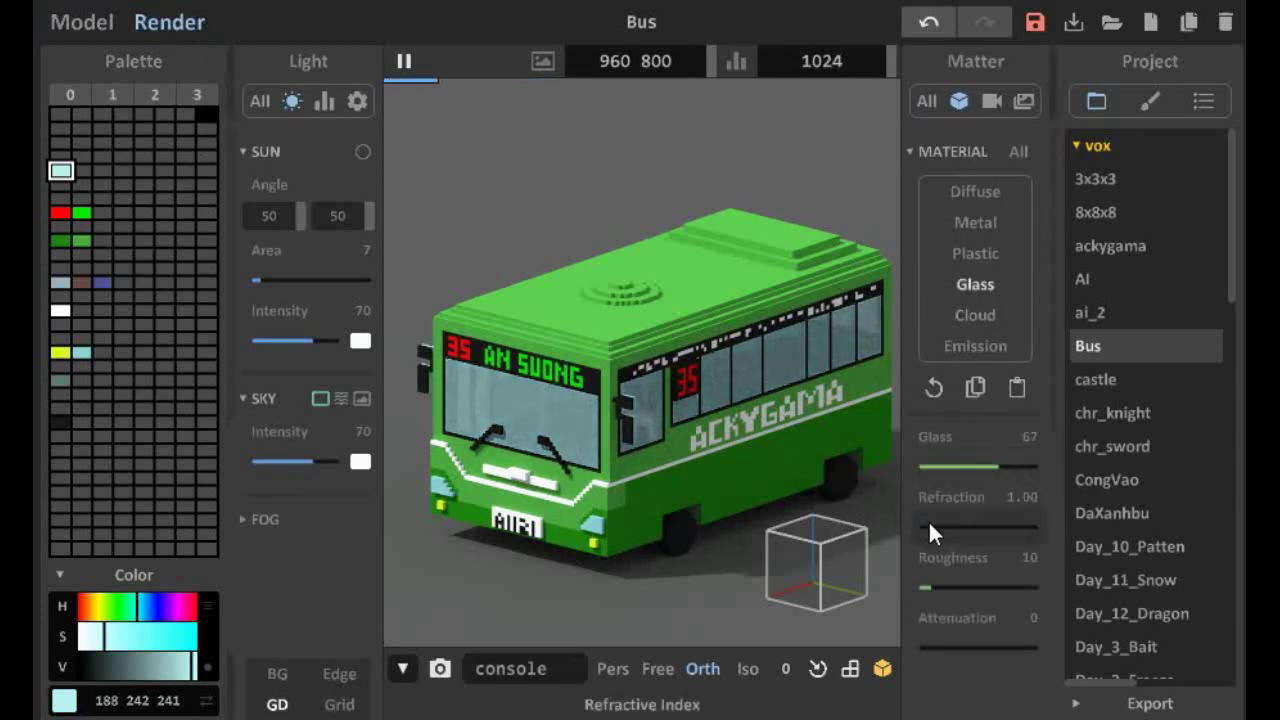
left_click(924, 587)
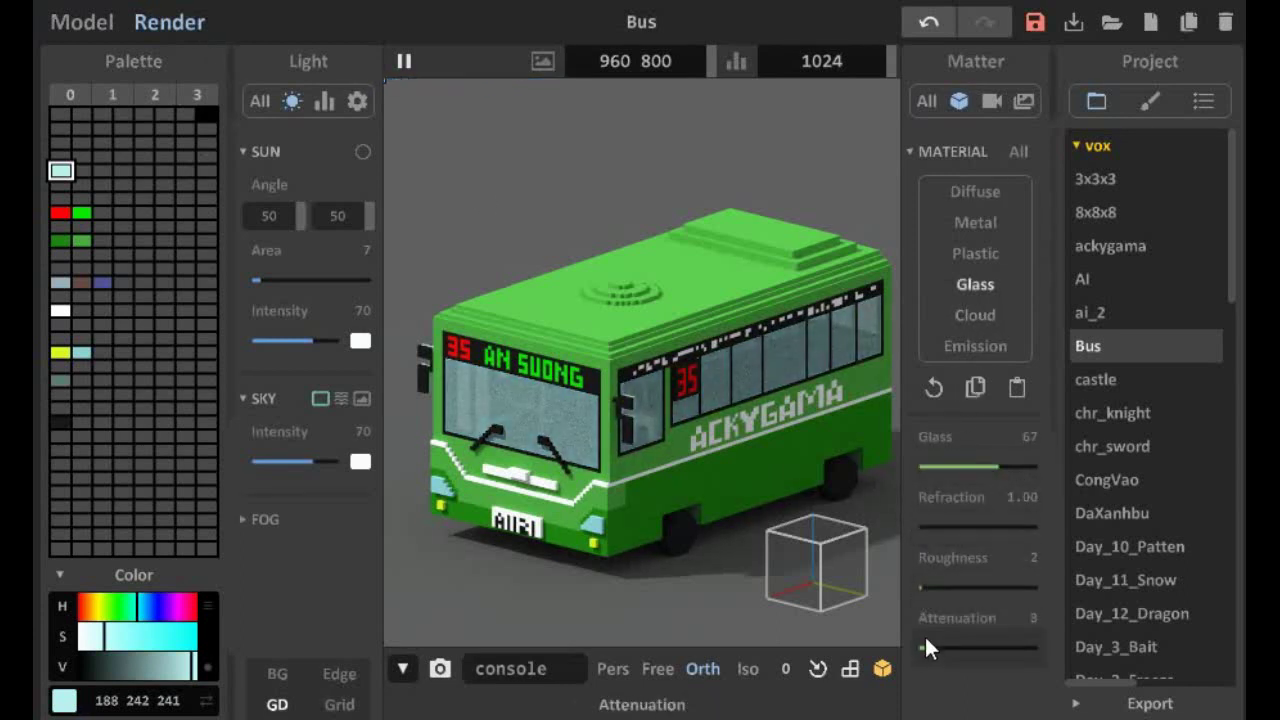
left_click(1010, 466)
Darken the scene with sun angles 40 and 212, sun intensity 6 and sky intensity 29
left_click(266, 340)
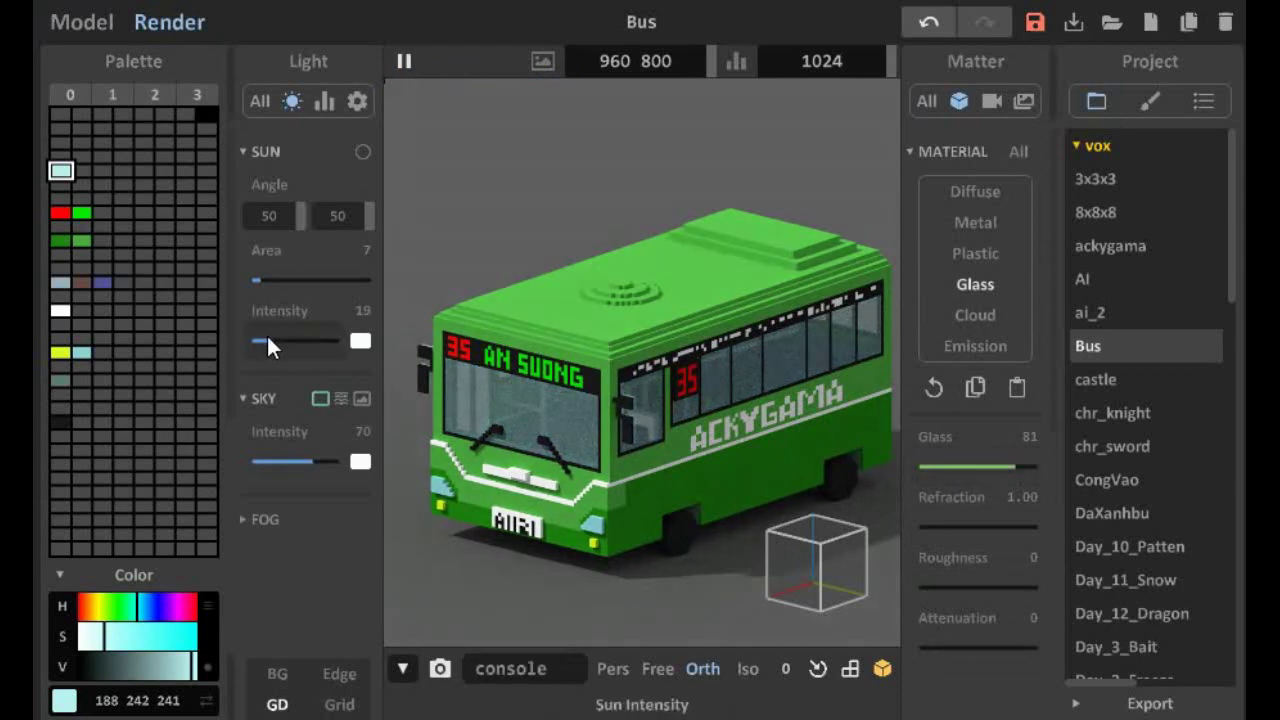
left_click_drag(294, 211, 792, 274)
left_click(274, 461)
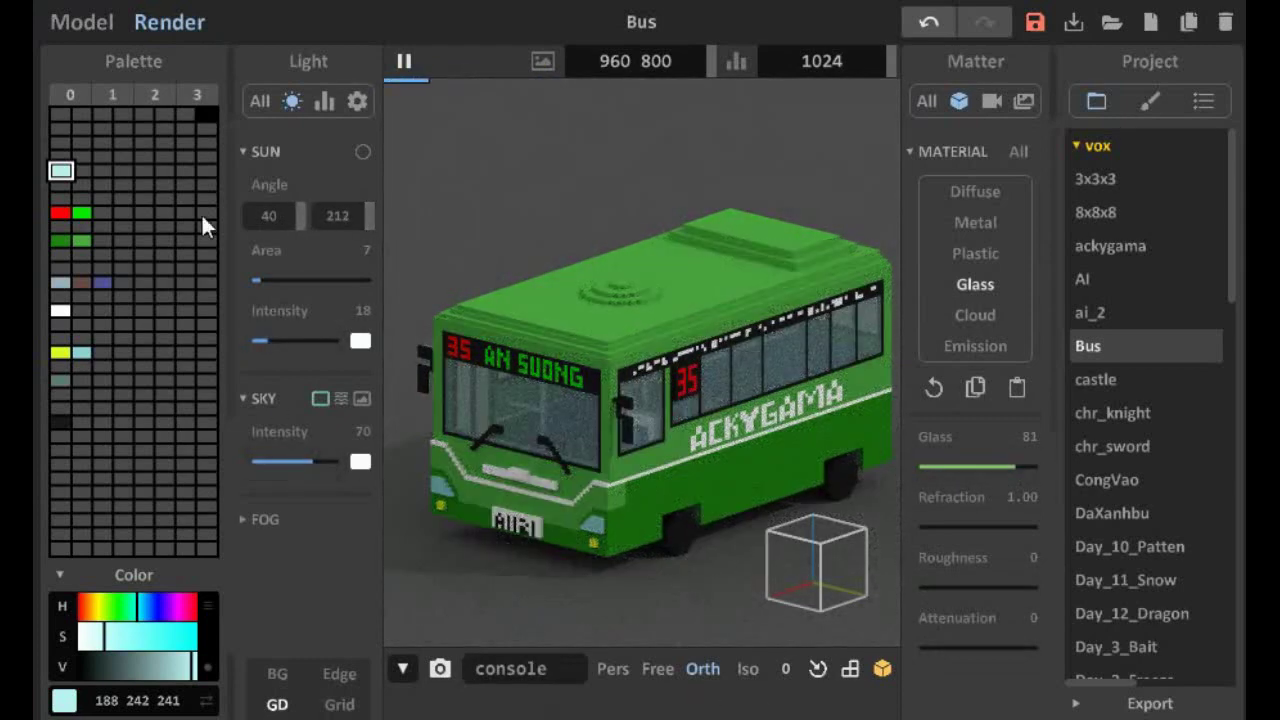
left_click(257, 341)
left_click(277, 461)
Make the red colour emissive with emission 5 and power 2, and the bright green sign colour with emission 8
left_click(62, 212)
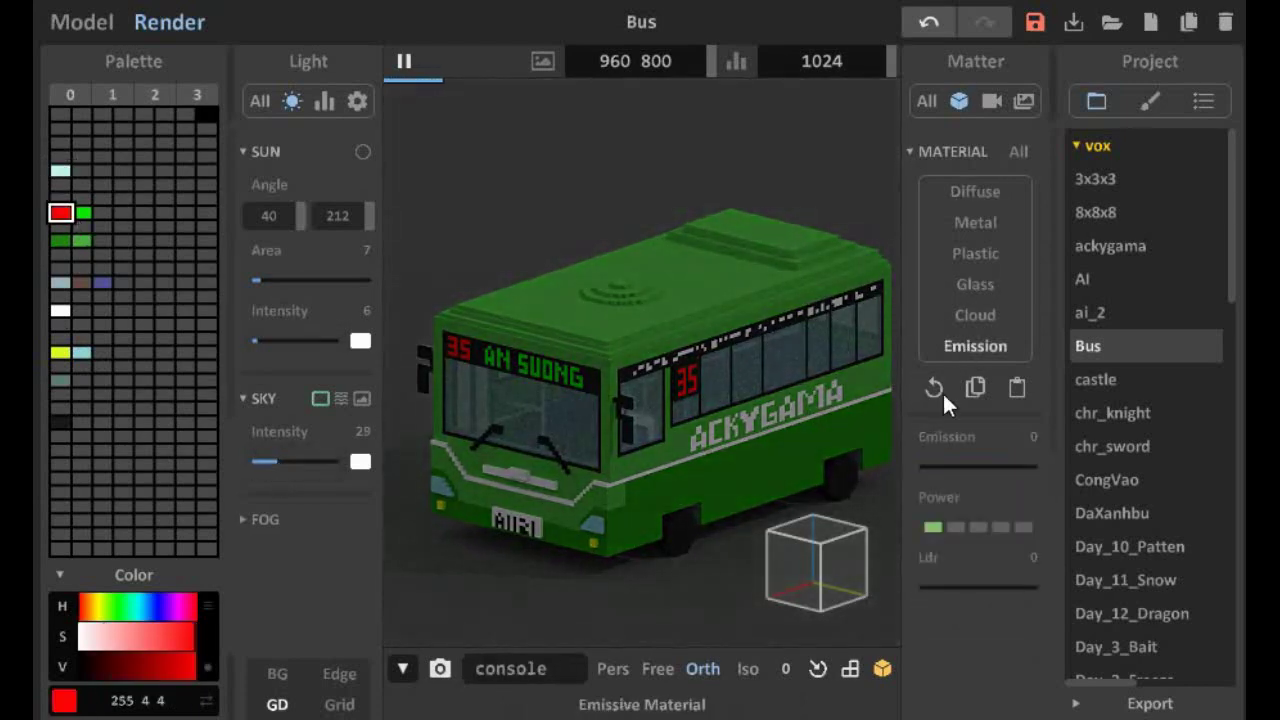
left_click(926, 466)
left_click(953, 527)
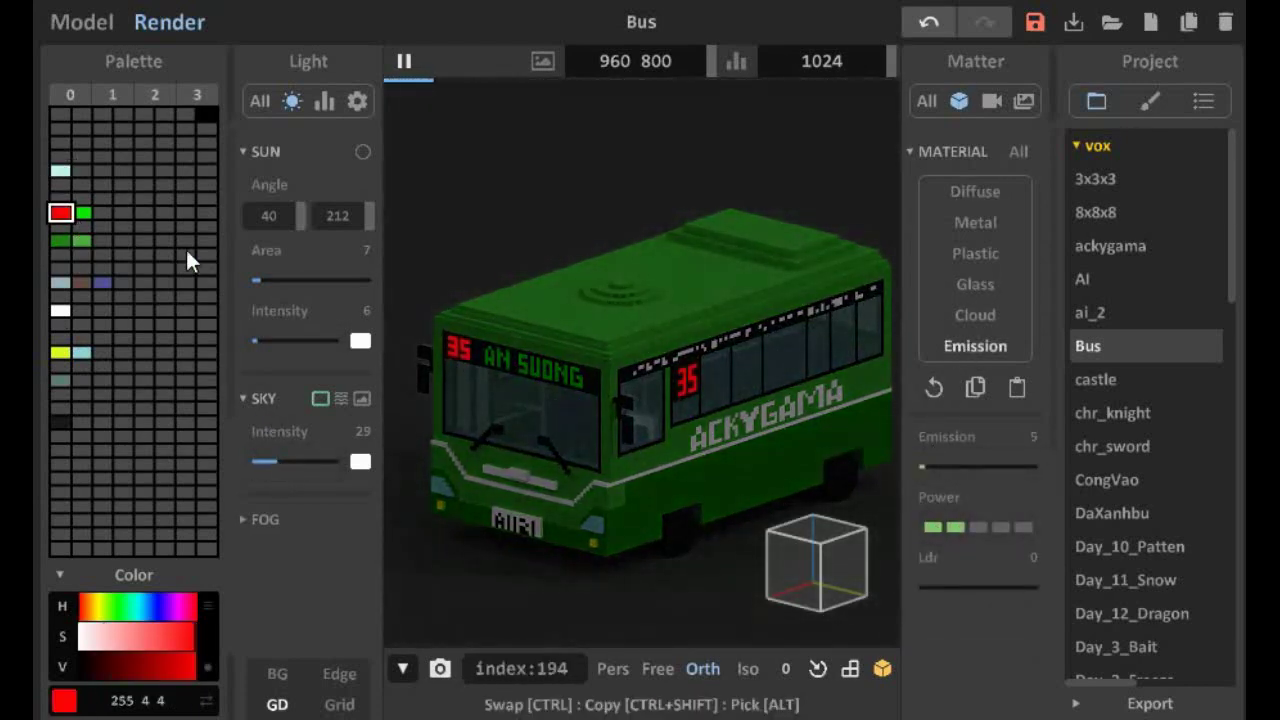
left_click(82, 212)
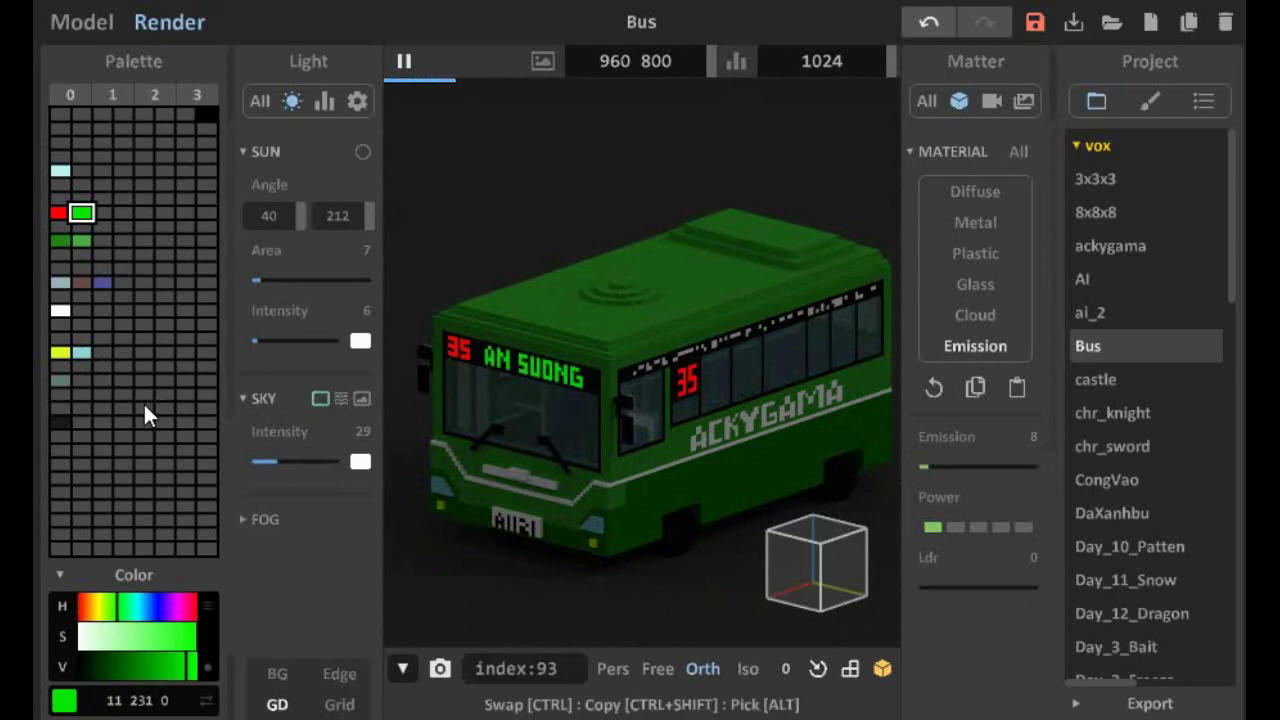
Make the yellow indicator colour emissive with emission 7 and the light blue headlight colour with emission 8, both at power 3
left_click(60, 352)
left_click(927, 466)
left_click(972, 527)
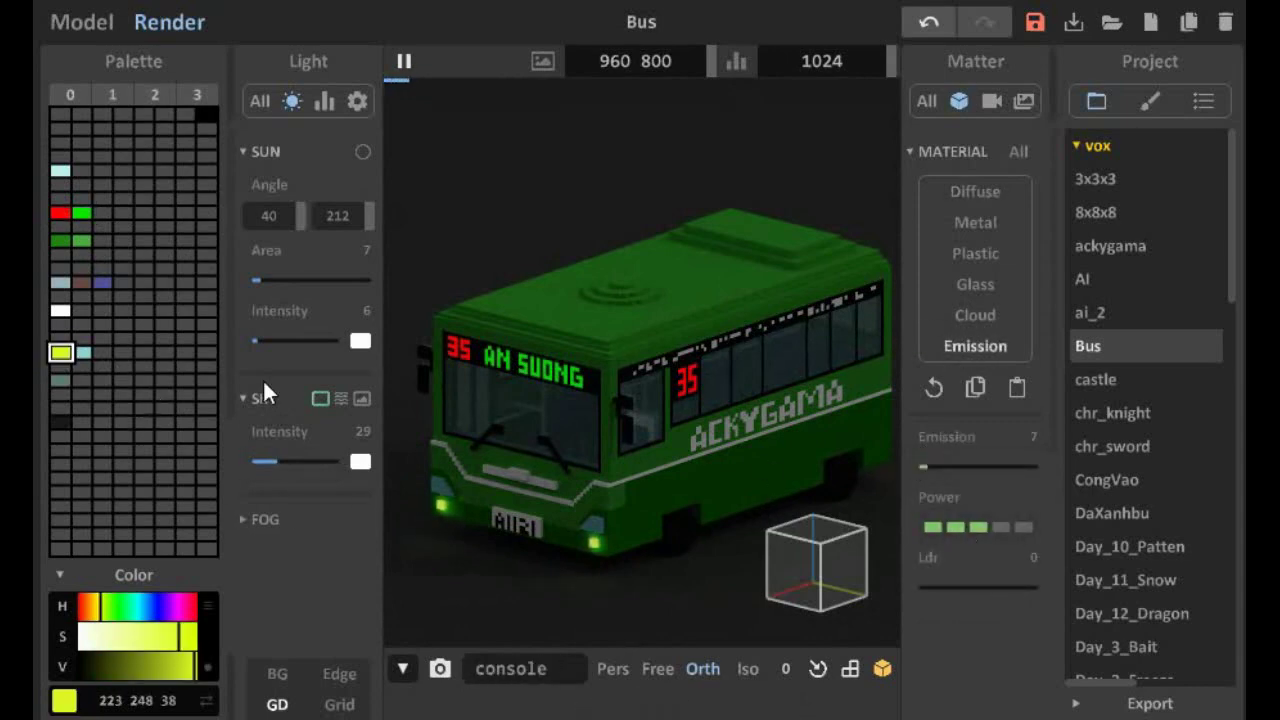
left_click(82, 352)
left_click(934, 468)
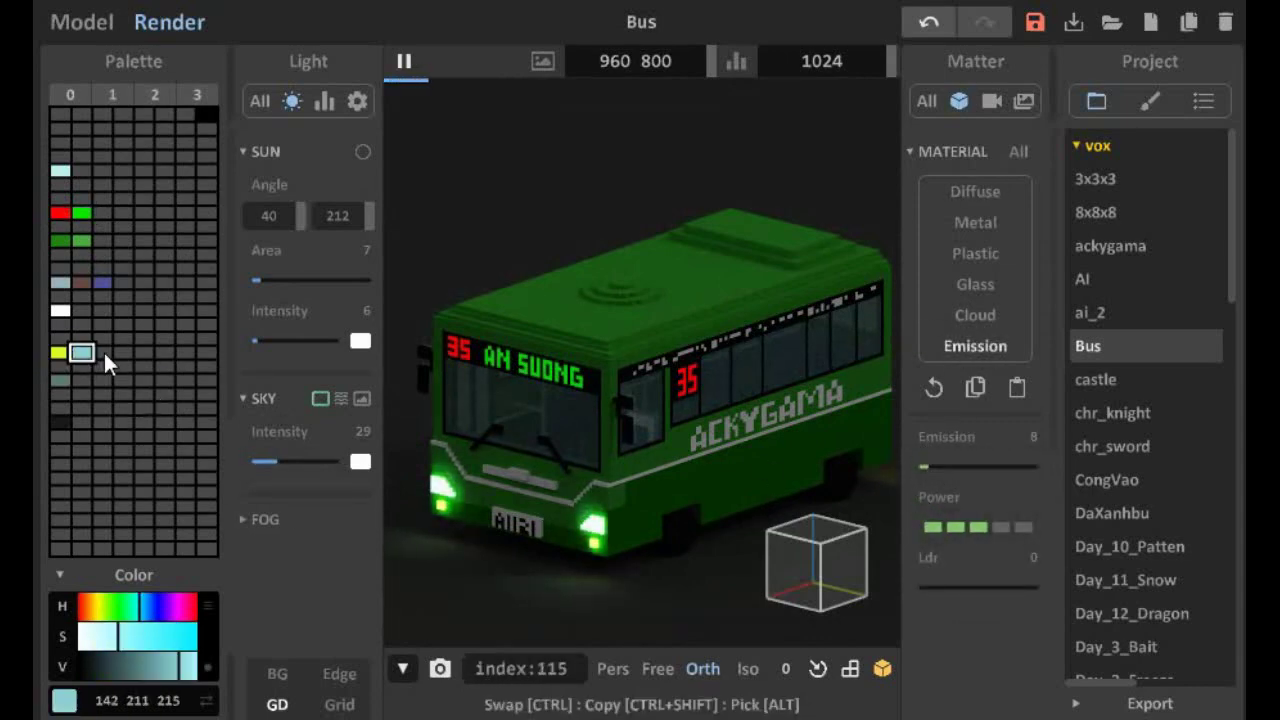
Give the dark green body colour a Metal material with metal 75 and specular 14
left_click(60, 240)
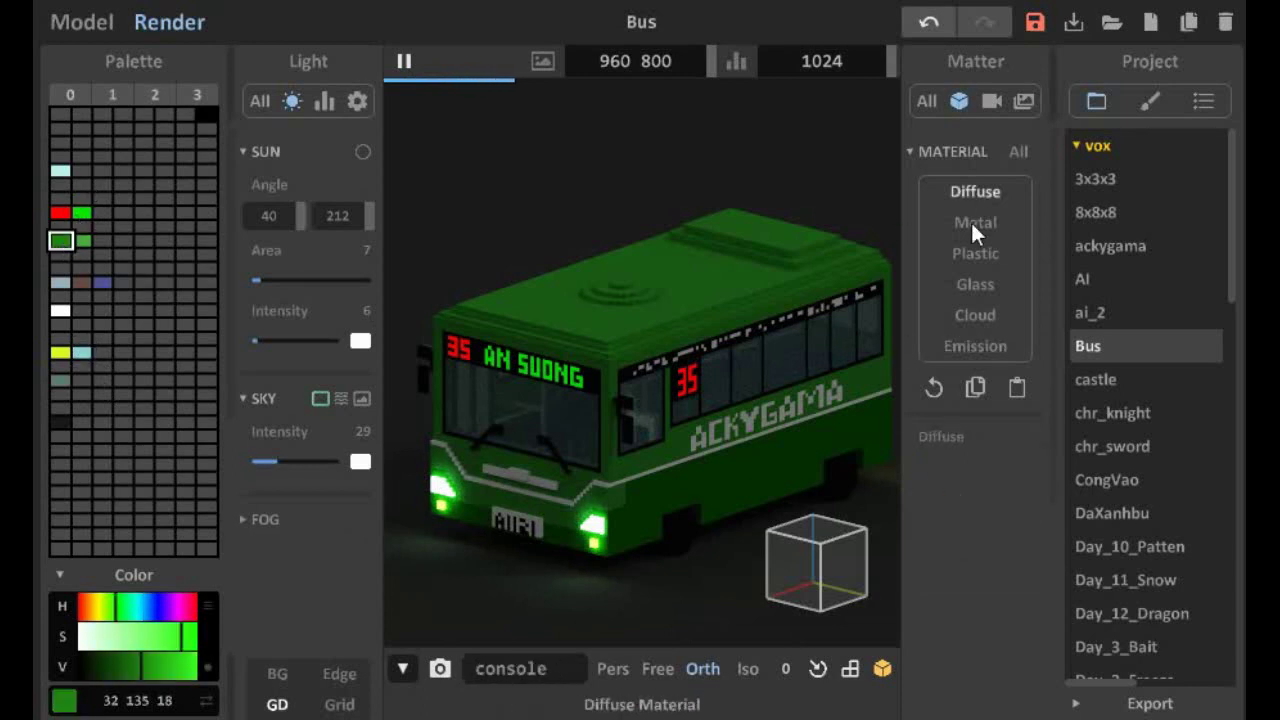
left_click(975, 222)
left_click(1008, 467)
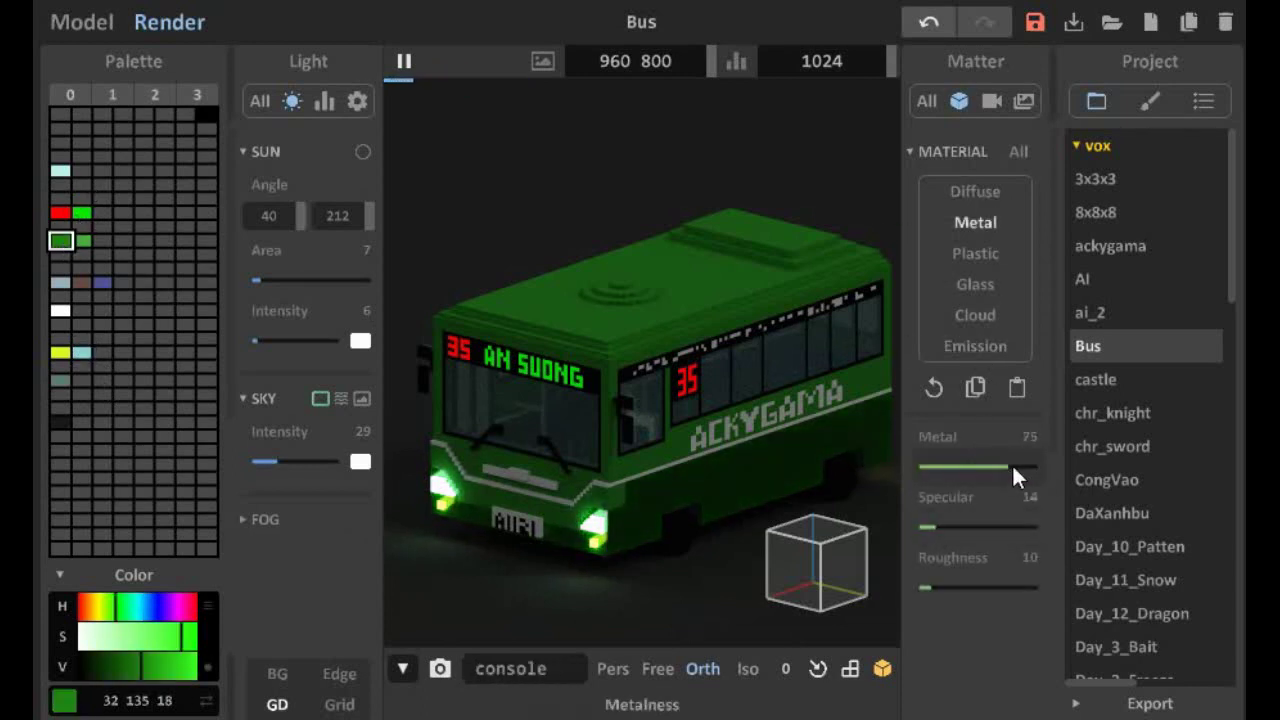
Give the light green body colour a Metal material with metal 36 and specular 24
left_click(82, 240)
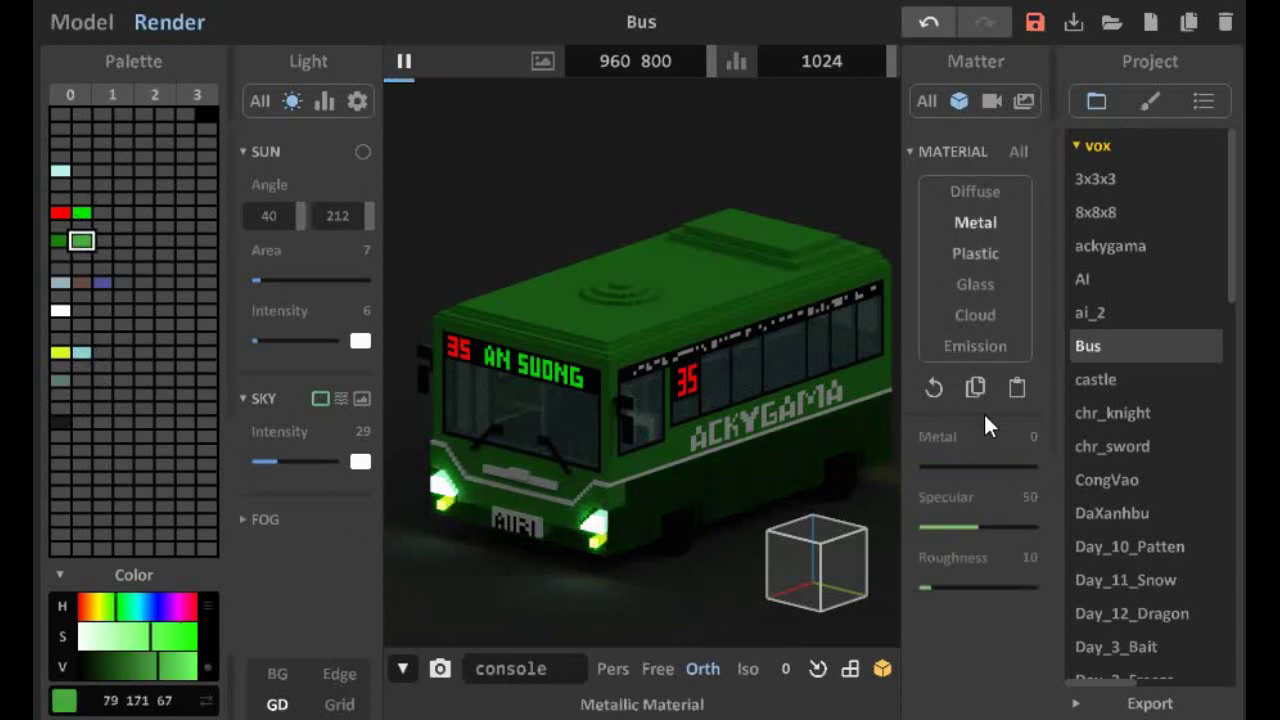
left_click(962, 467)
left_click(937, 527)
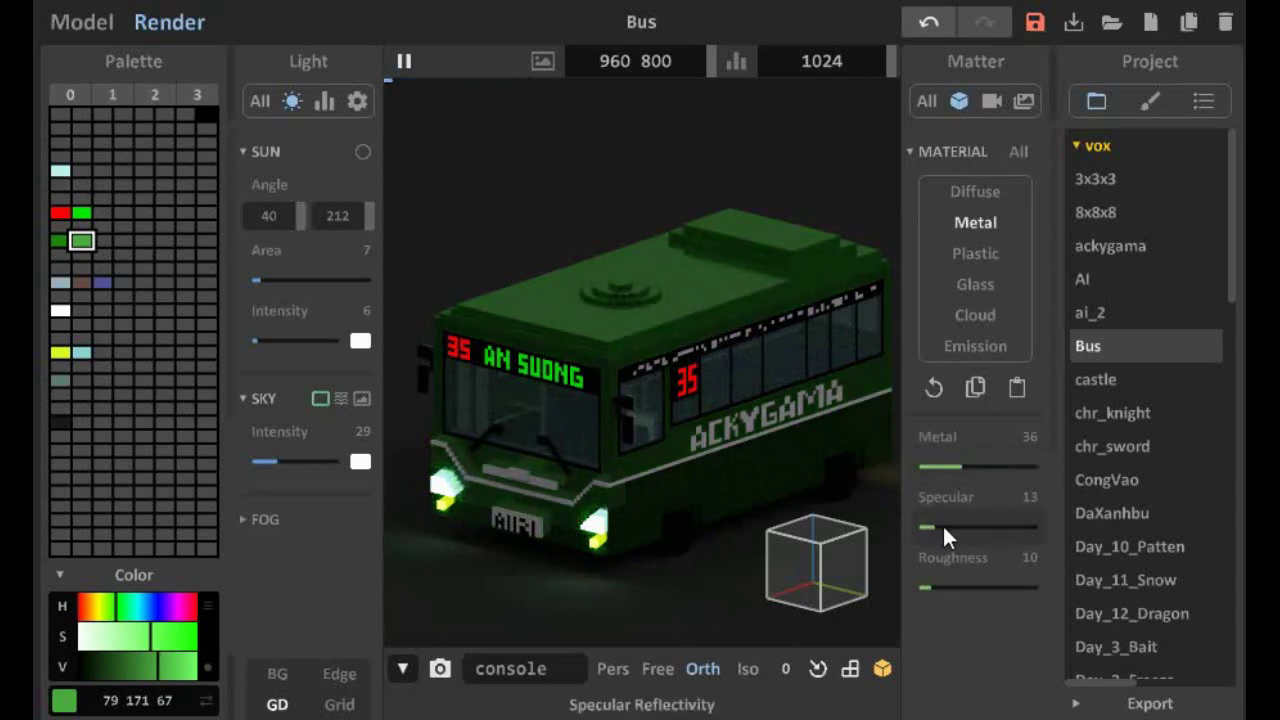
left_click(946, 526)
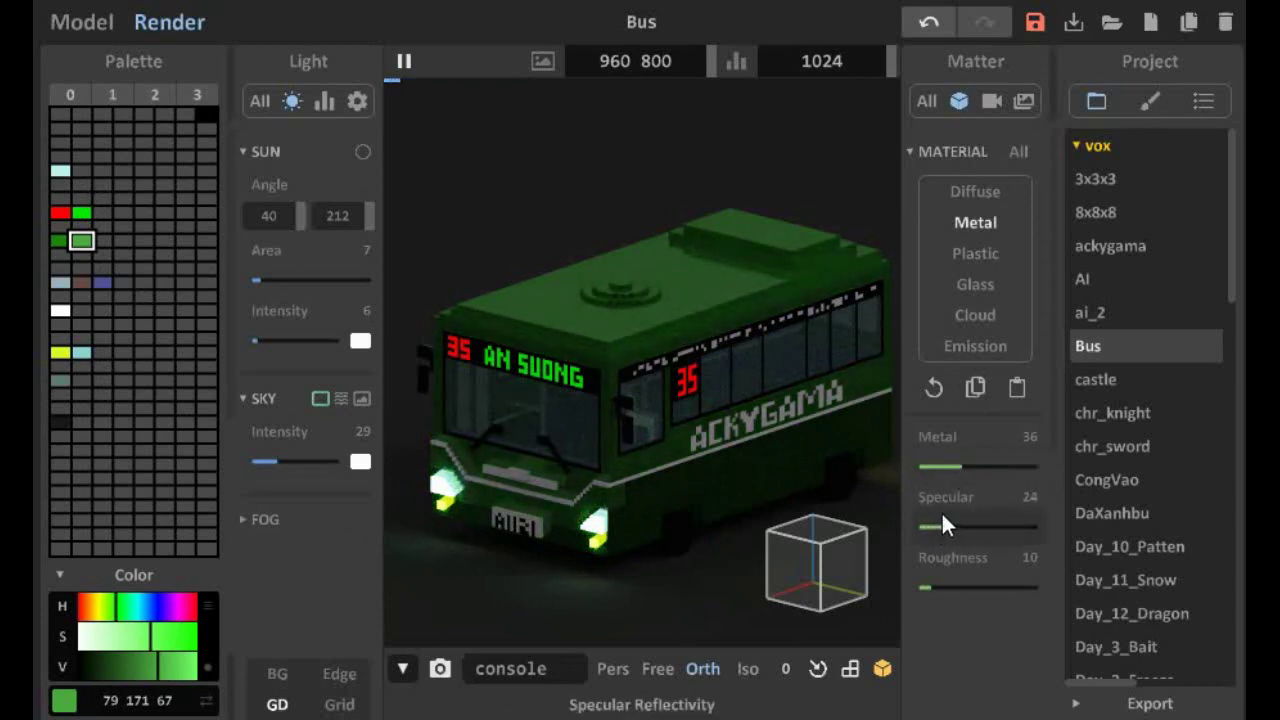
left_click(57, 241)
Give the white colour a Plastic material with plastic 55 and specular 19
left_click(808, 442)
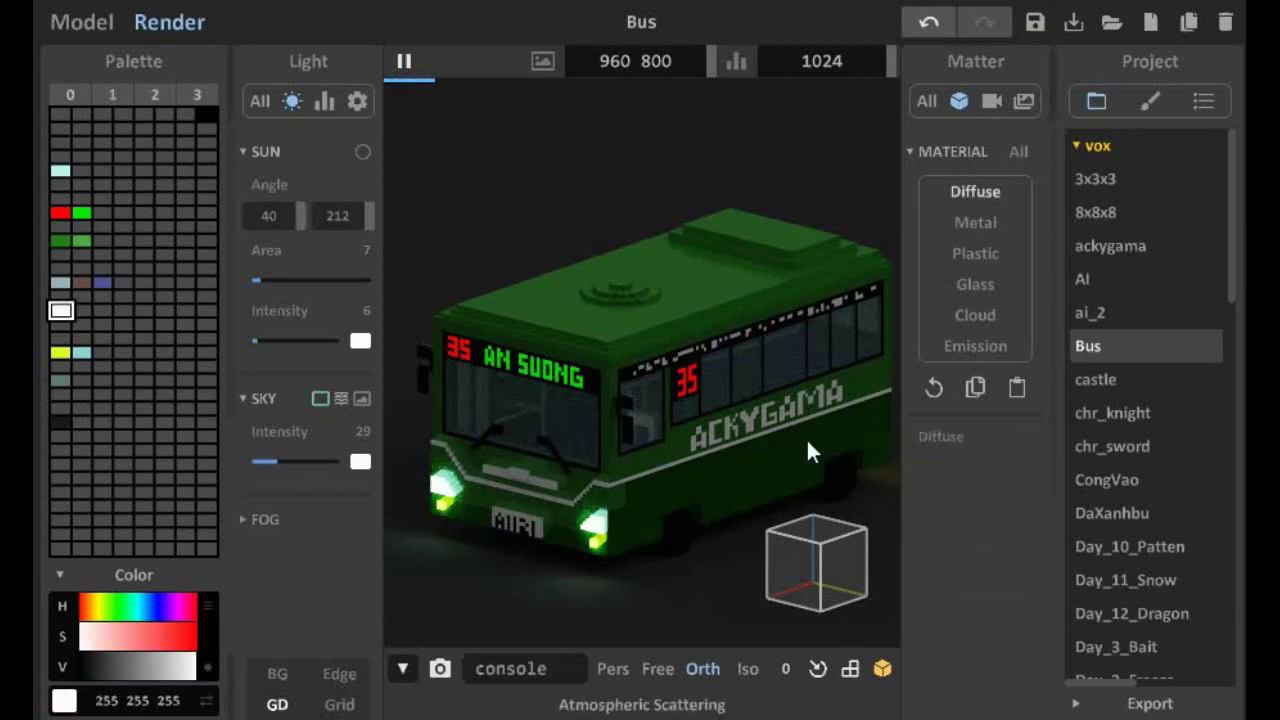
left_click(975, 253)
left_click(941, 526)
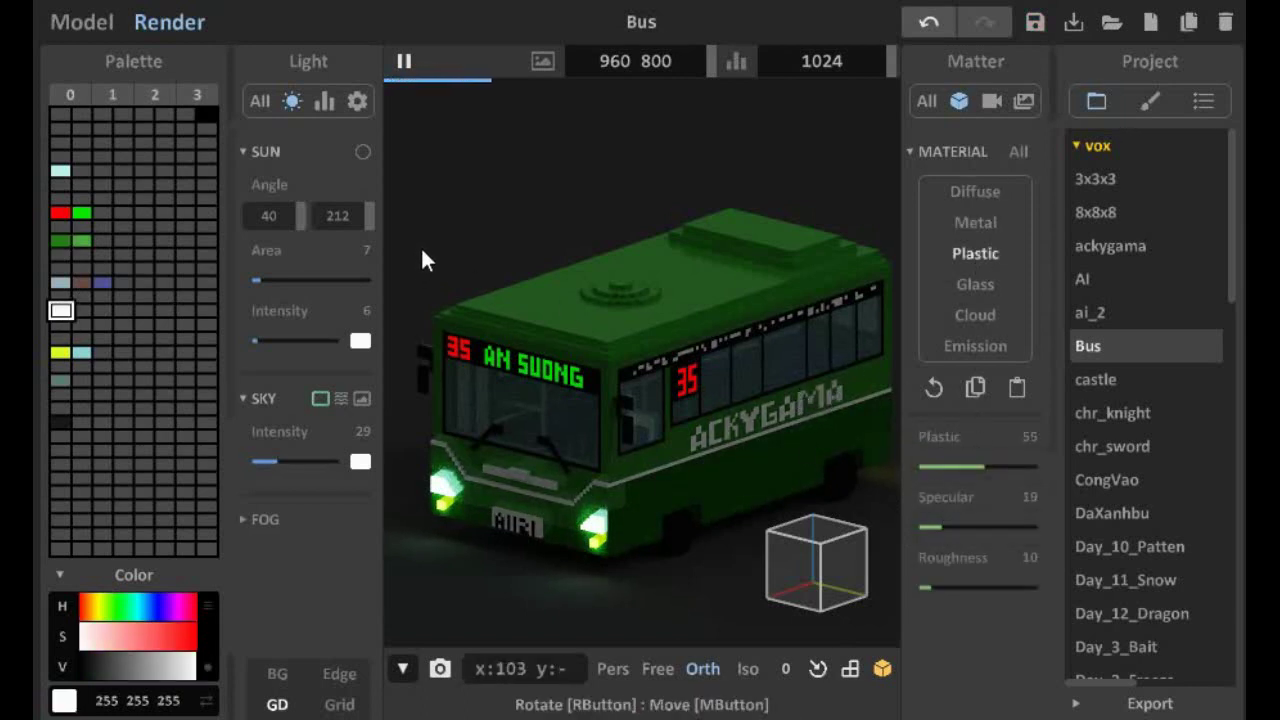
Return to modelling and attach a yellow rectangular light bar to the ceiling inside the bus near the front
key("Tab")
left_click(61, 352)
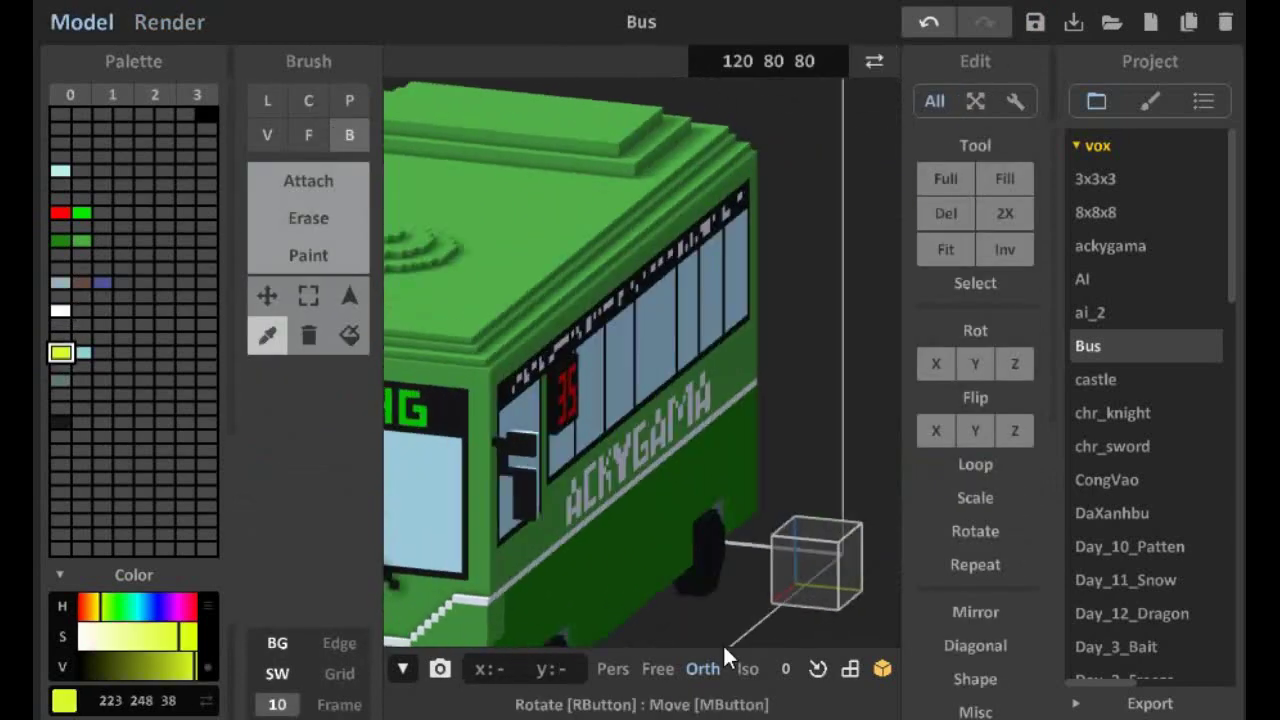
right_click_drag(722, 643, 561, 423)
scroll(621, 434, "up", 3)
right_click_drag(626, 440, 503, 280)
left_click(503, 280)
left_click(300, 185)
left_click(61, 352)
left_click_drag(490, 252, 602, 254)
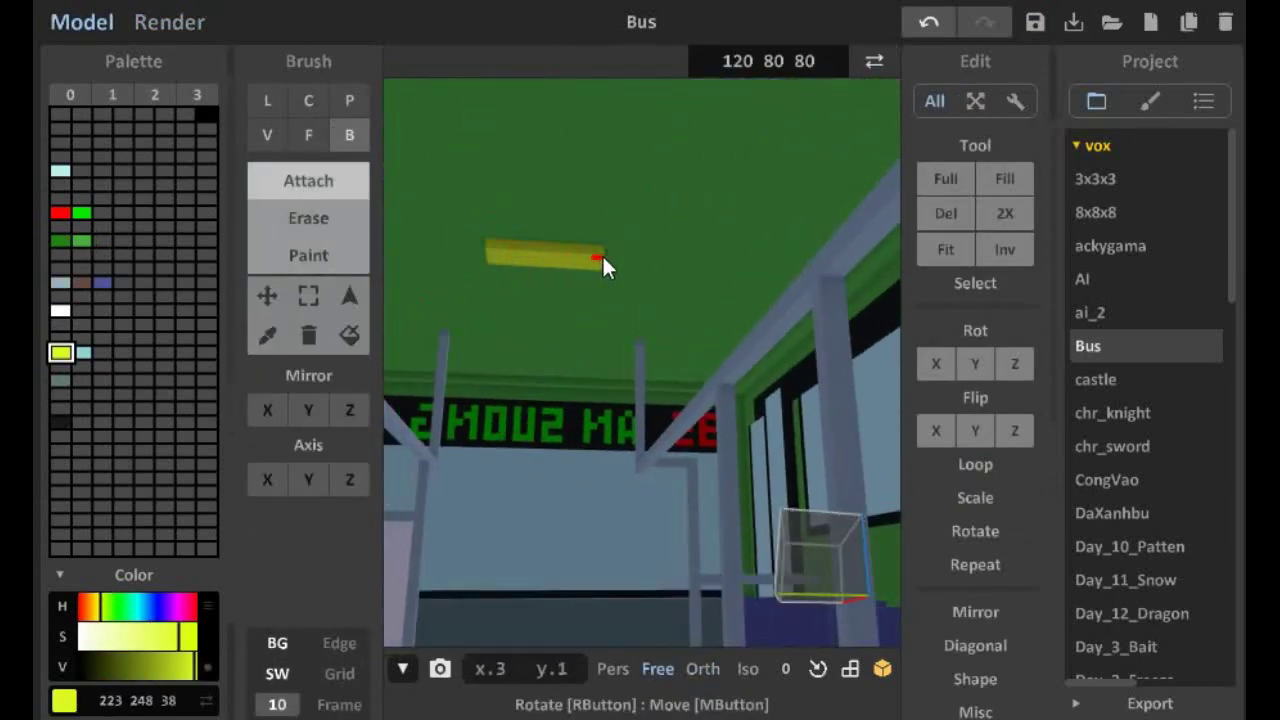
Duplicate the yellow ceiling light bar further back along the bus interior and save the model
right_click_drag(602, 254, 552, 438)
left_click(349, 295)
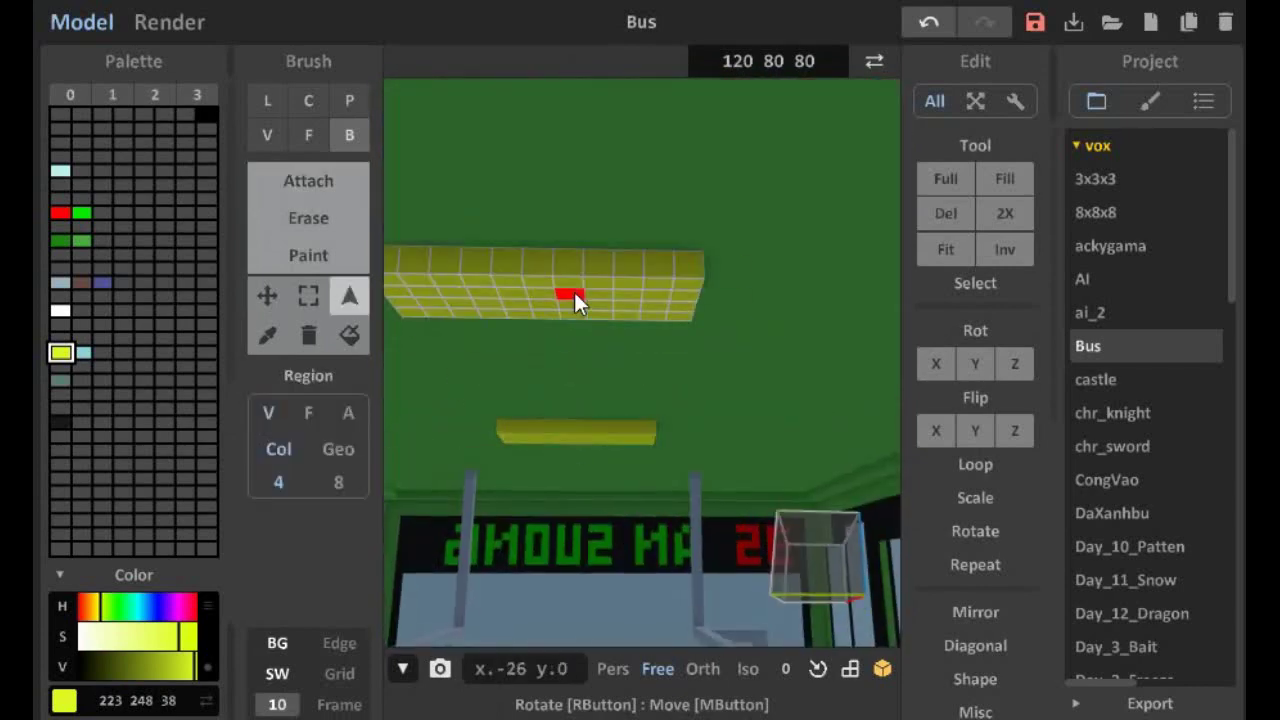
right_click_drag(571, 294, 586, 383)
key("ctrl+s")
Render the bus from the front corner to examine the headlights, route signs and interior lighting
left_click(695, 665)
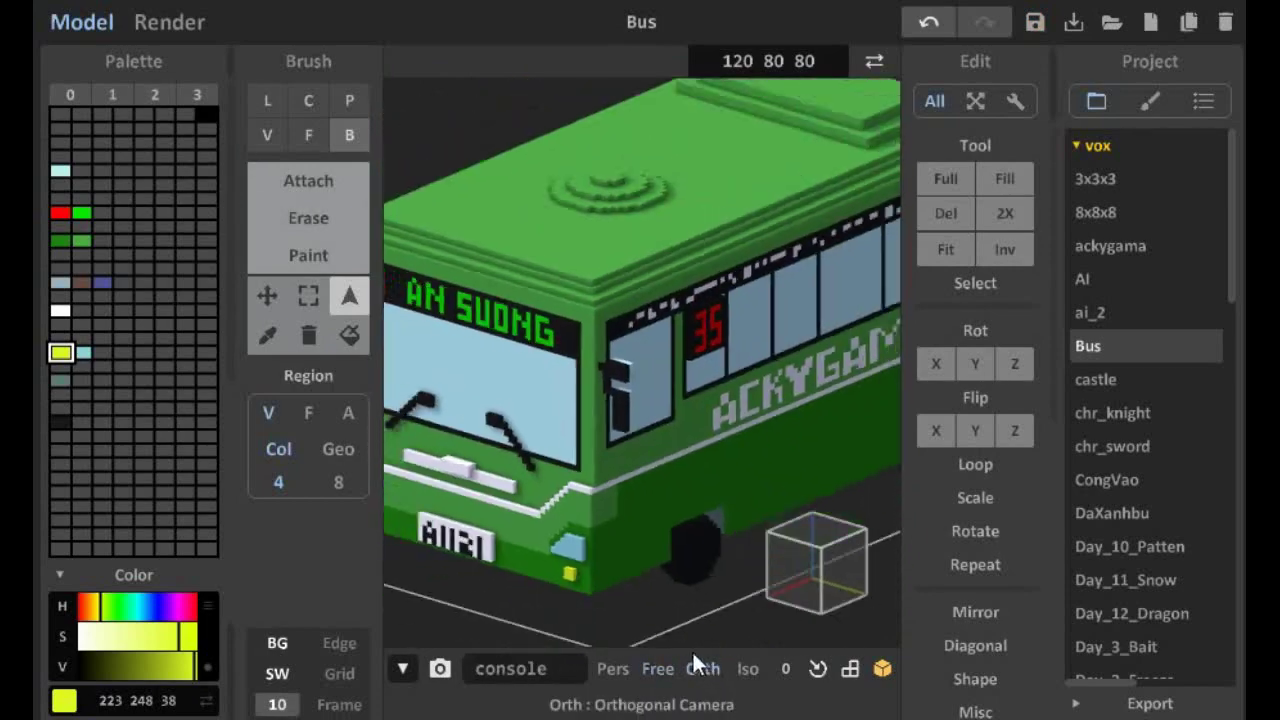
right_click_drag(688, 440, 400, 300)
key("Tab")
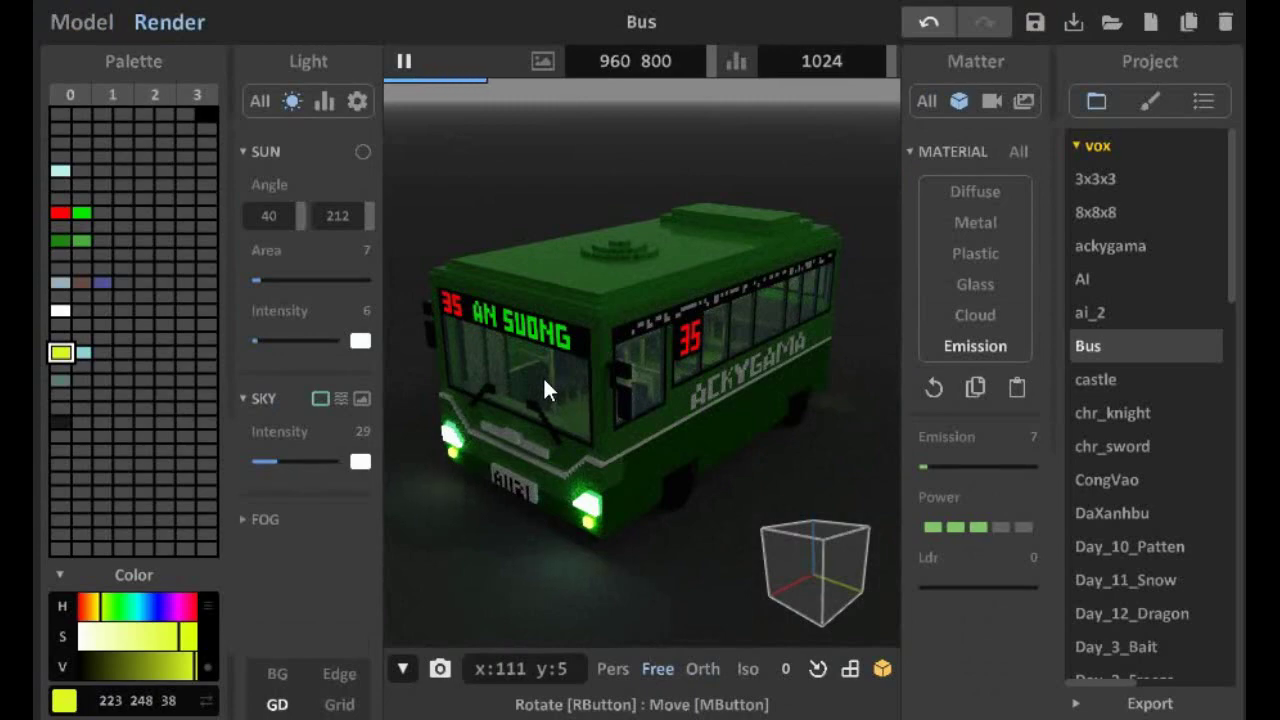
right_click_drag(685, 224, 689, 271)
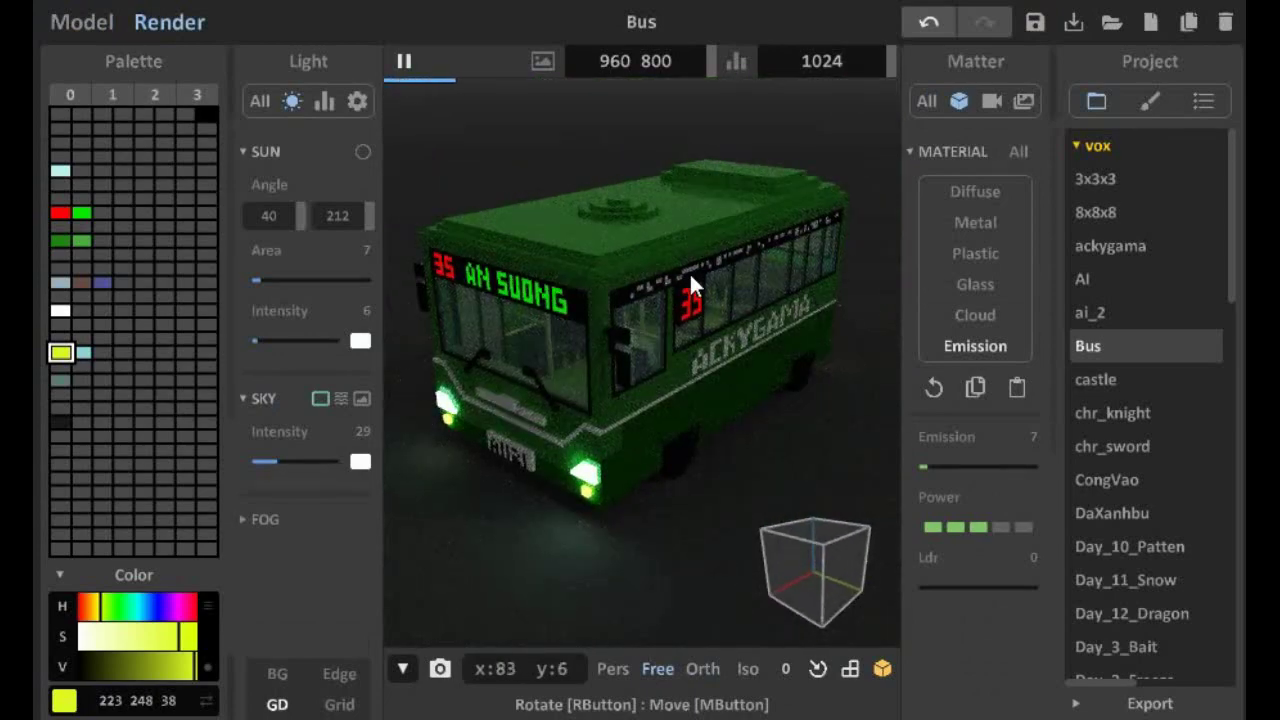